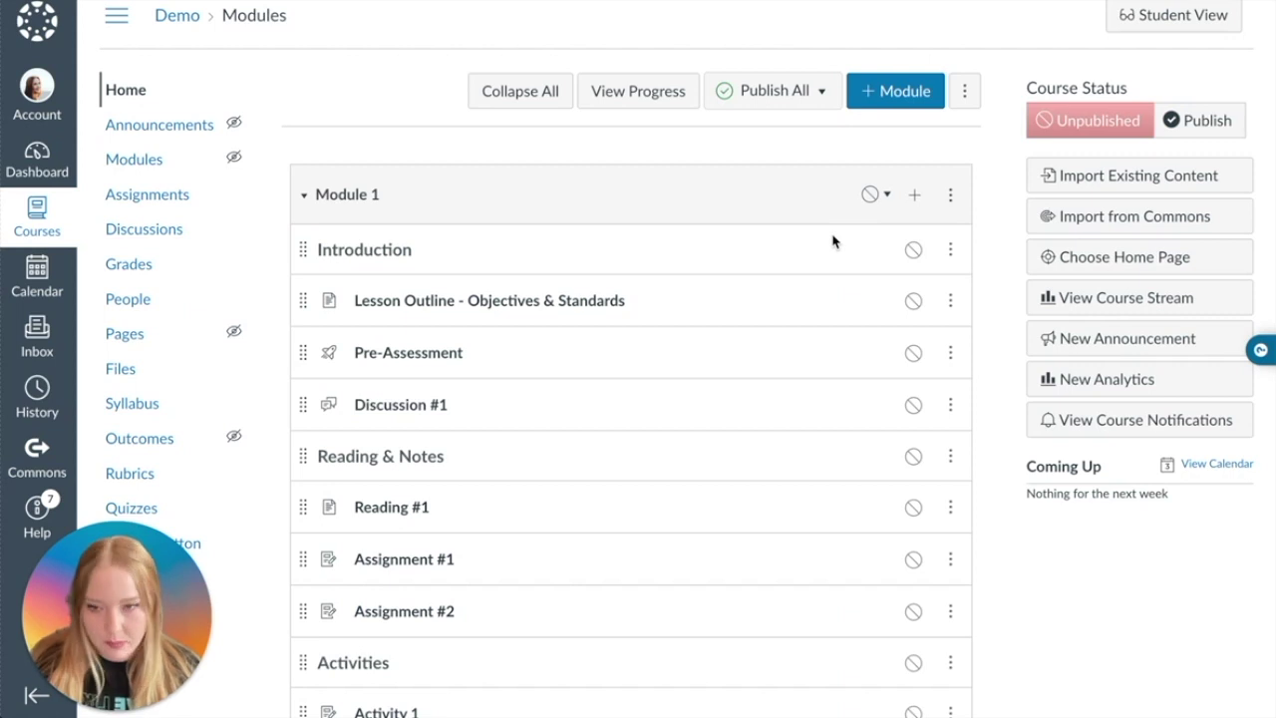
Create a new course page titled "Demo Tabs Page"
{"action": "left_click", "coordinate": [124, 336]}
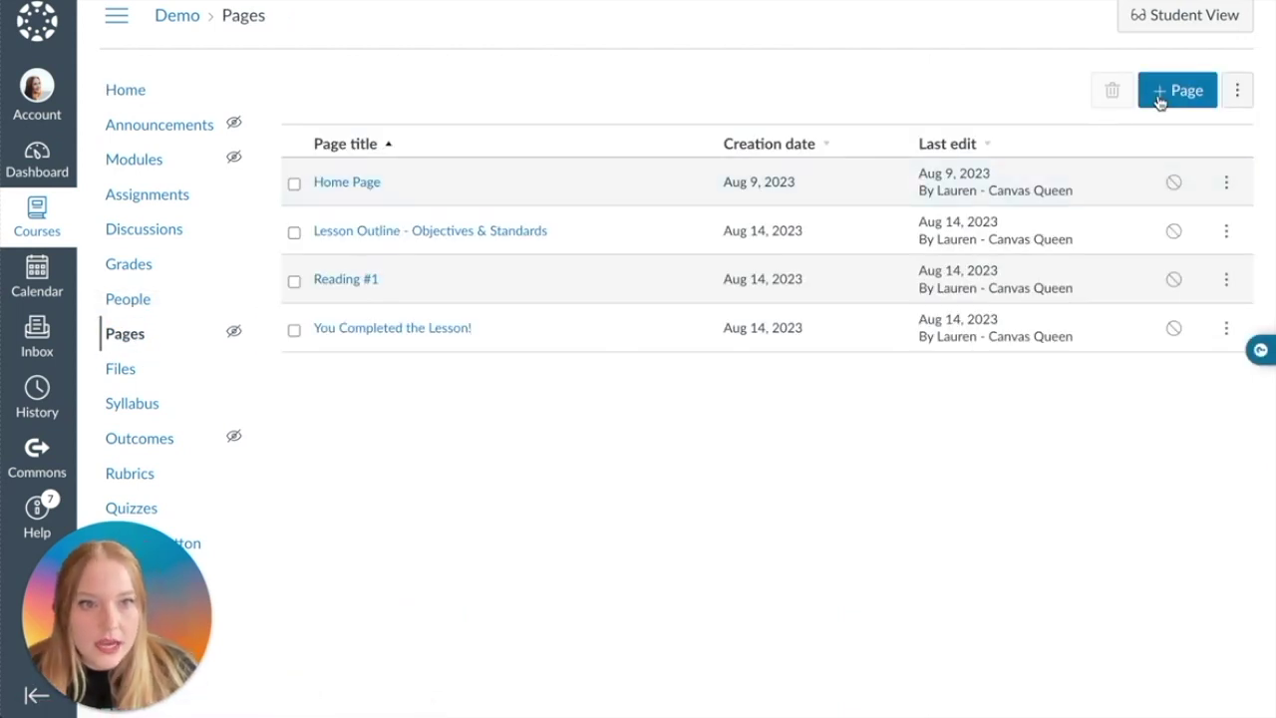
{"action": "left_click", "coordinate": [1159, 103]}
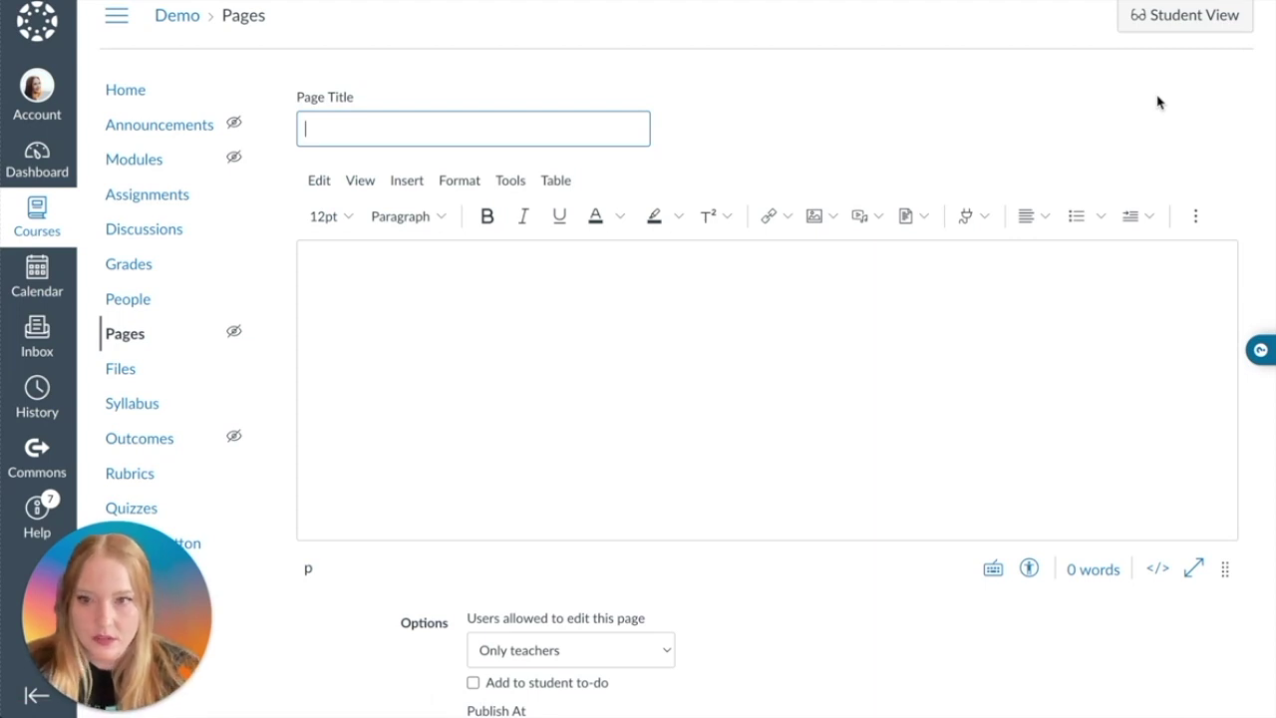
{"action": "type", "text": "Demo Tab"}
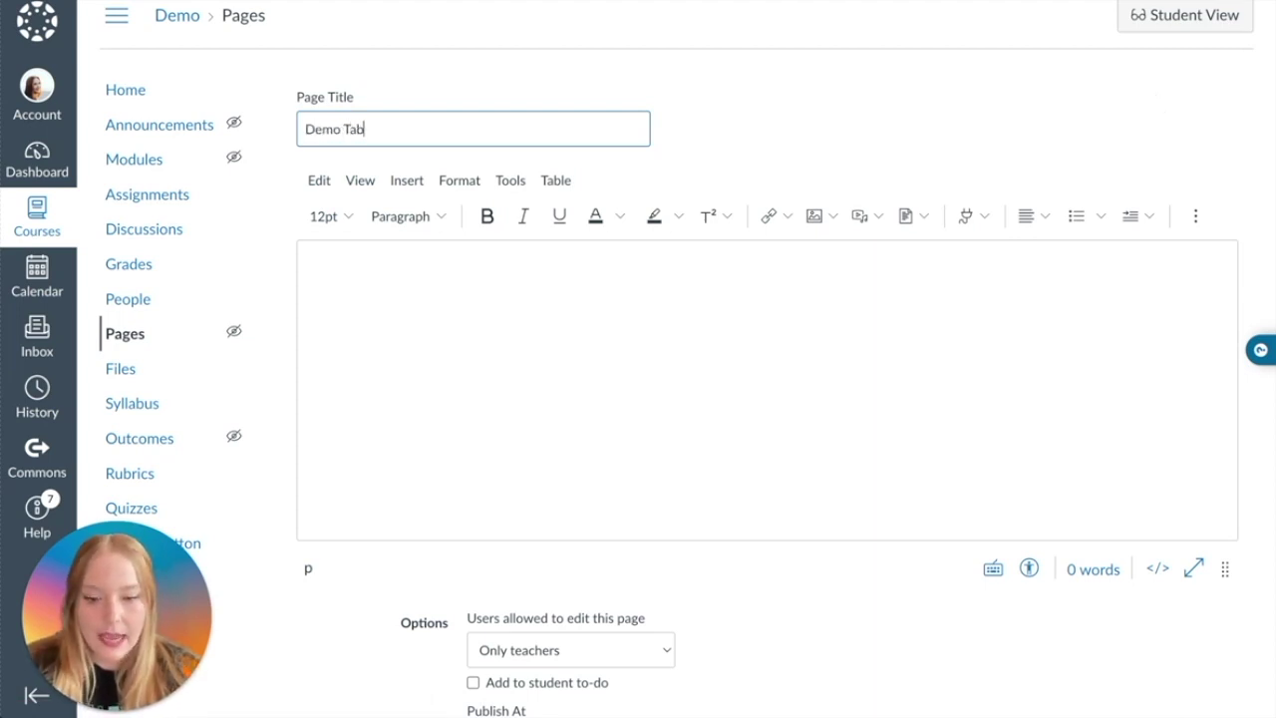
{"action": "type", "text": "s Page"}
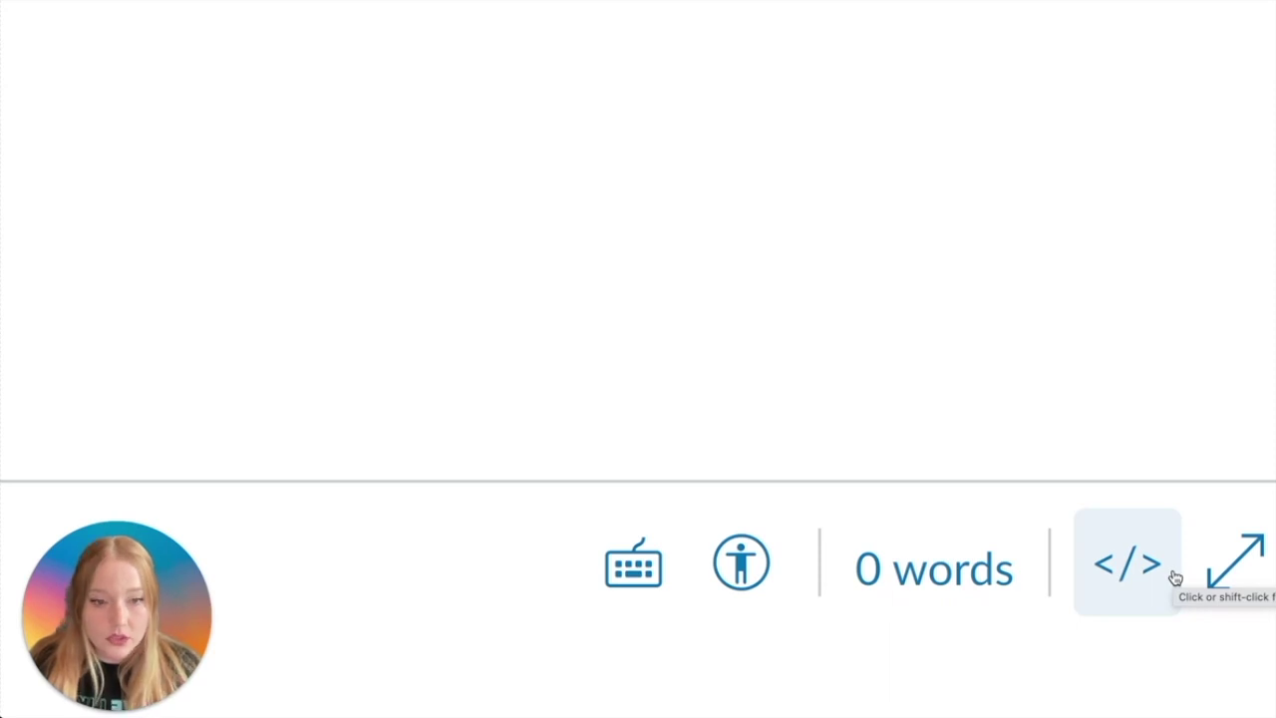
View the empty page in the HTML editor, try its raw HTML option, and return to the rich text editor
{"action": "left_click", "coordinate": [1127, 578]}
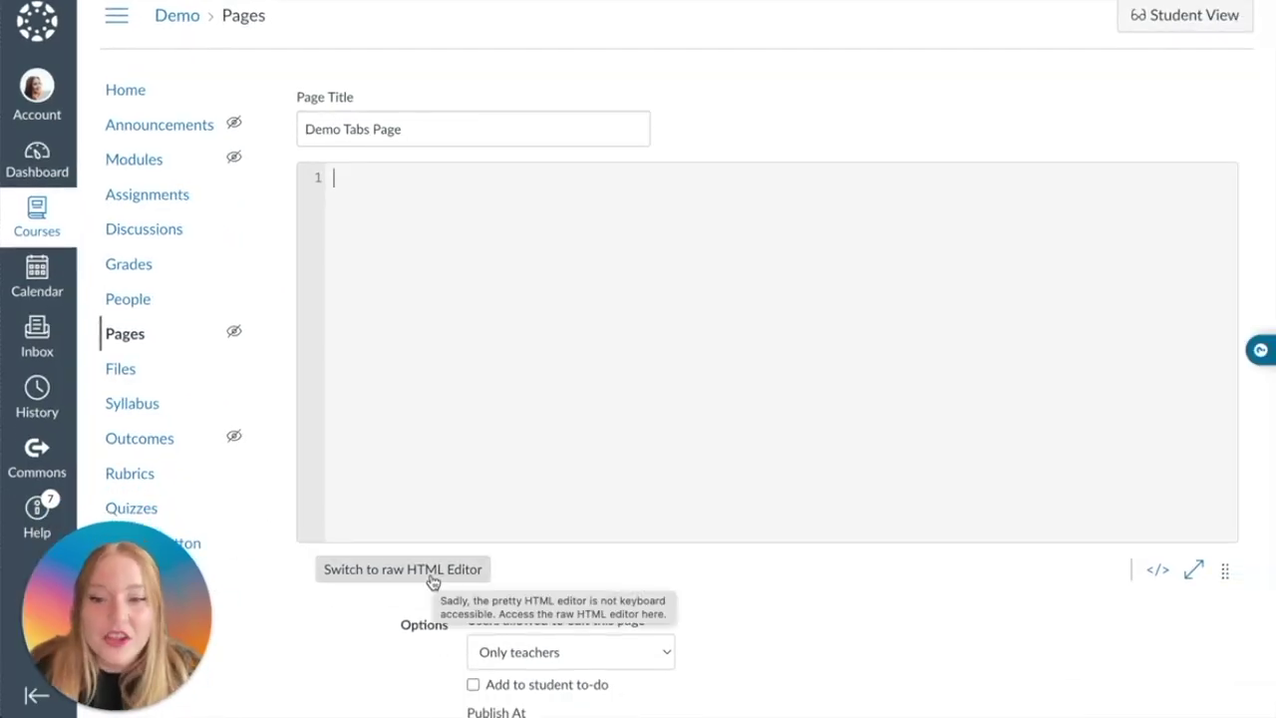
{"action": "left_click", "coordinate": [431, 570]}
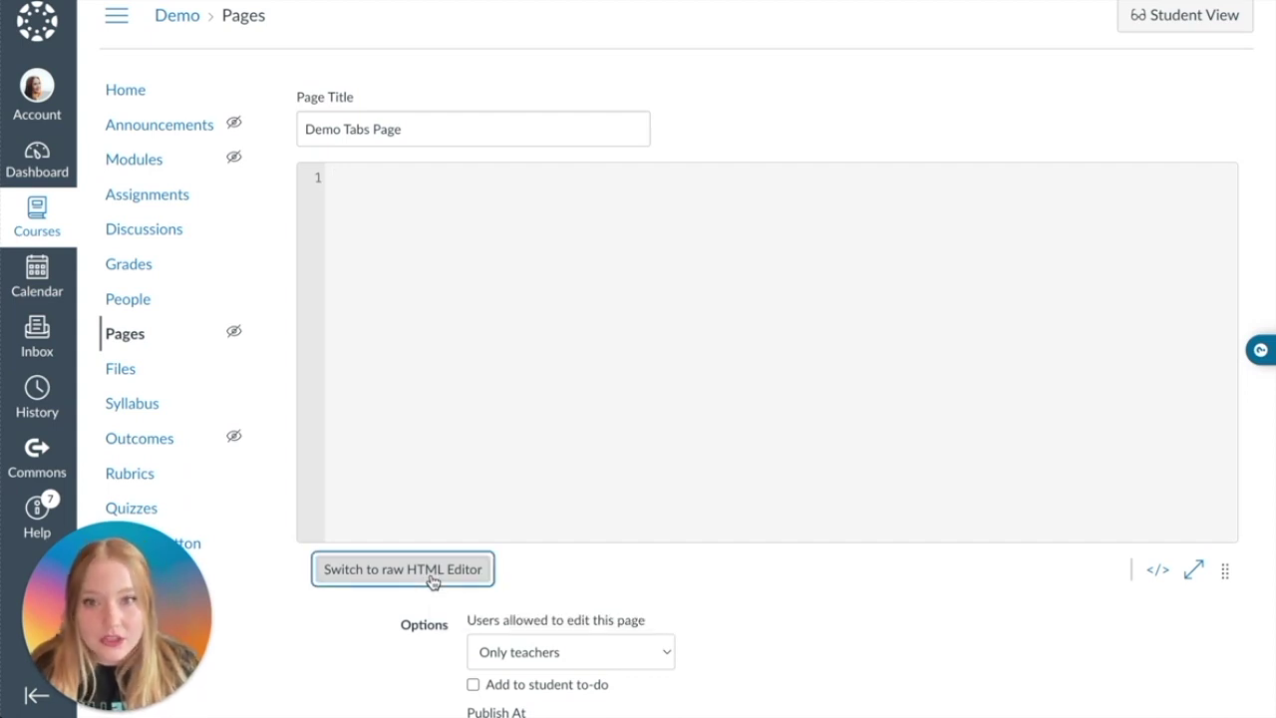
{"action": "left_click", "coordinate": [431, 570]}
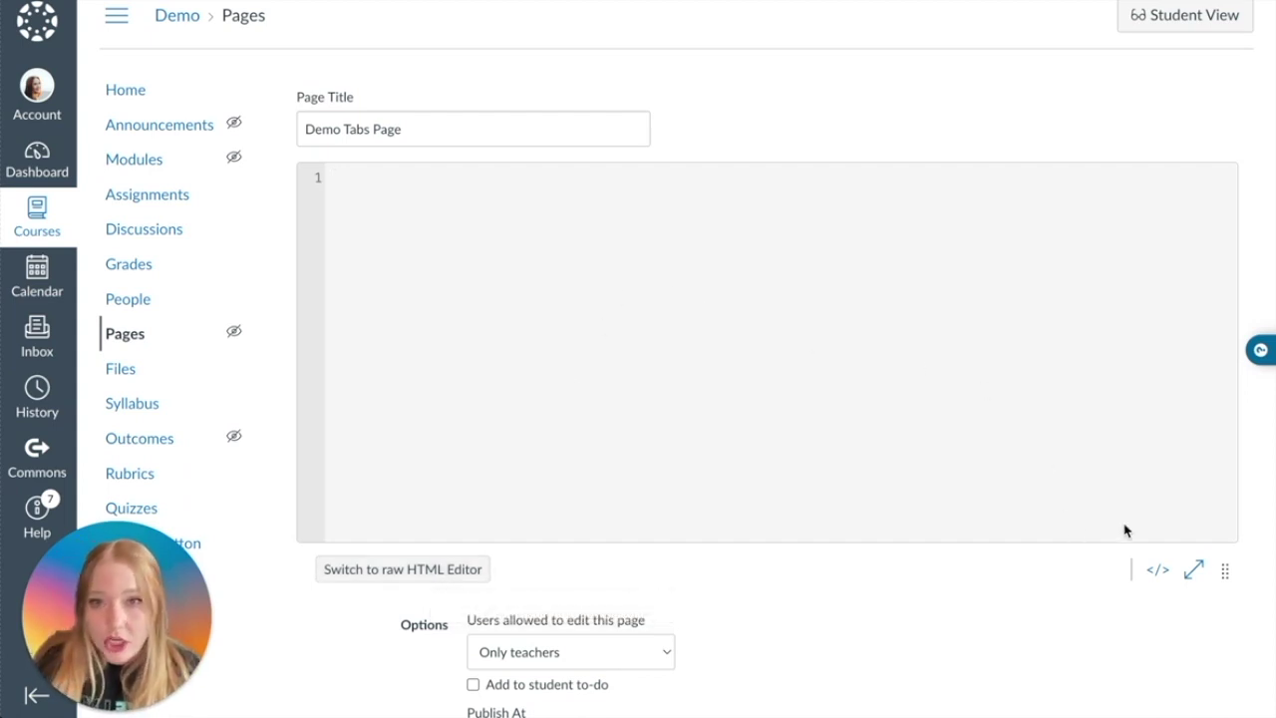
{"action": "left_click", "coordinate": [1158, 570]}
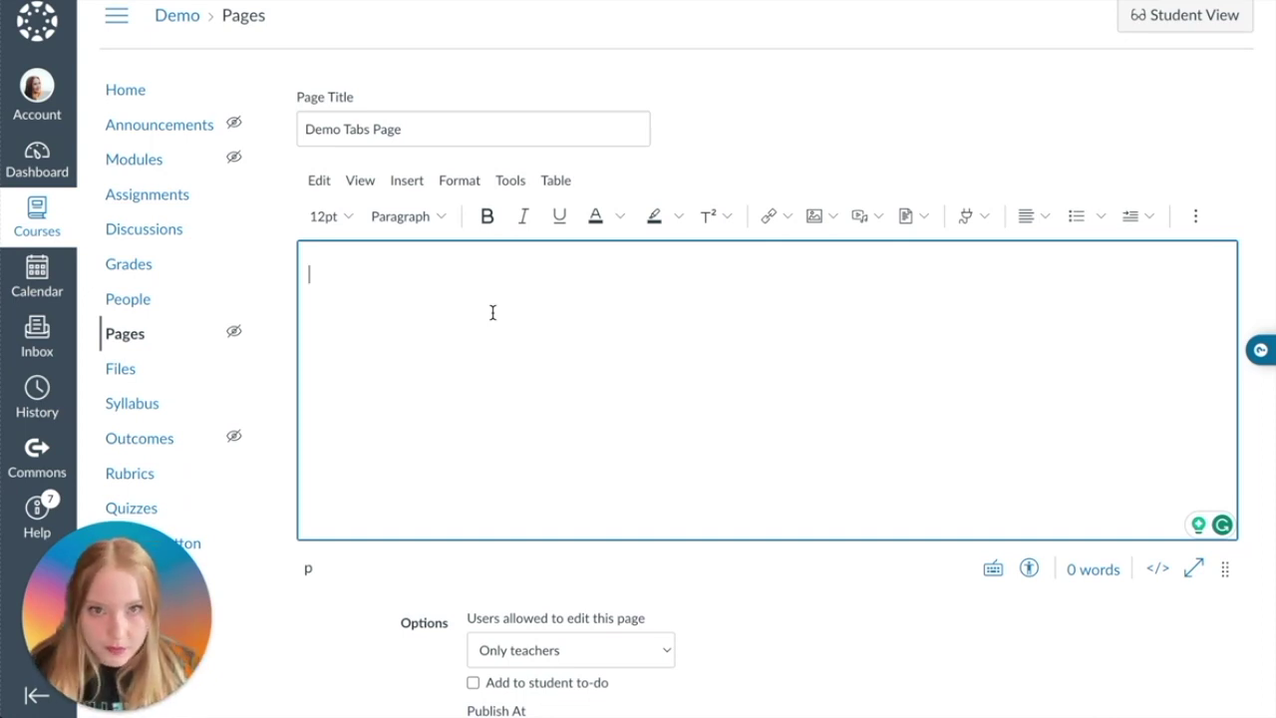
Add the label "Section 1 (Tab 1):", the heading "Reading Page" and the copied reading passage on position and motion to the page body
{"action": "type", "text": "Section (Tab 1)"}
{"action": "key", "text": "Return"}
{"action": "type", "text": "Reading Page"}
{"action": "key", "text": "ctrl+v"}
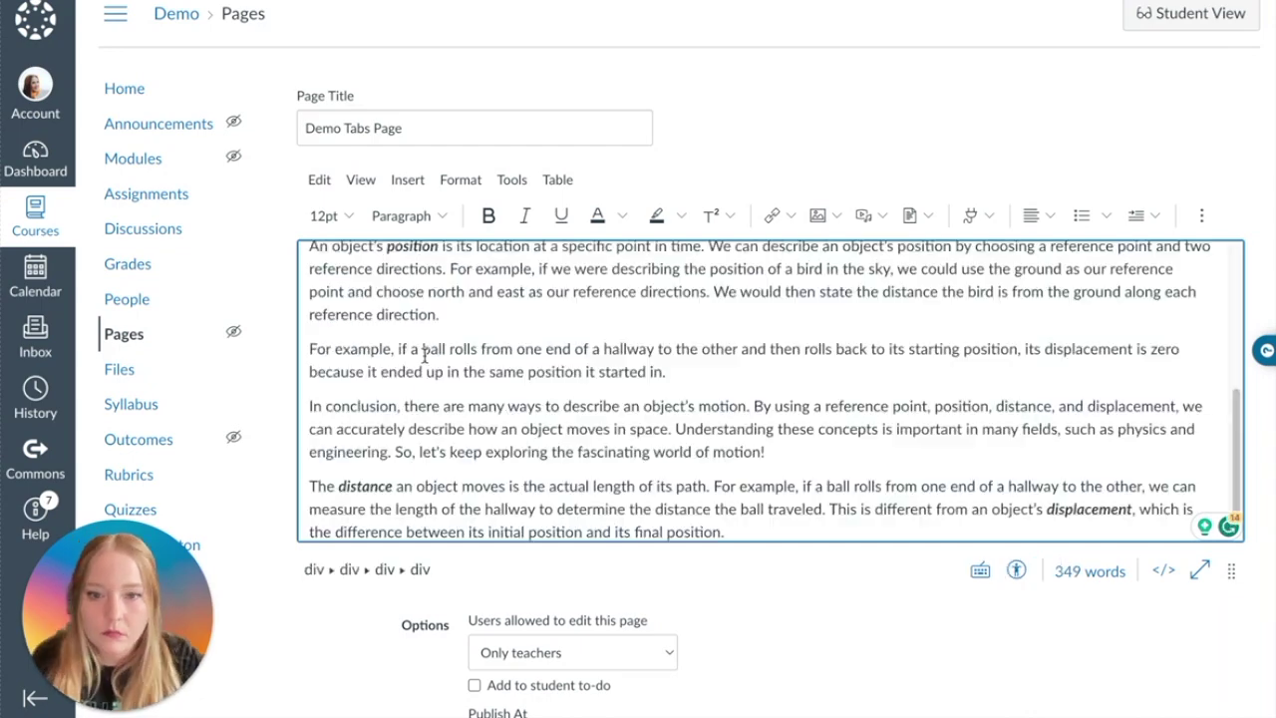
Below the reading, add "Section 2 (Tab 2):" with the heading "Reading Questions:", the instruction to answer in the notebook, and the ten motion questions
{"action": "key", "text": "Return"}
{"action": "key", "text": "Return"}
{"action": "type", "text": "Section 2 (Tab 2):"}
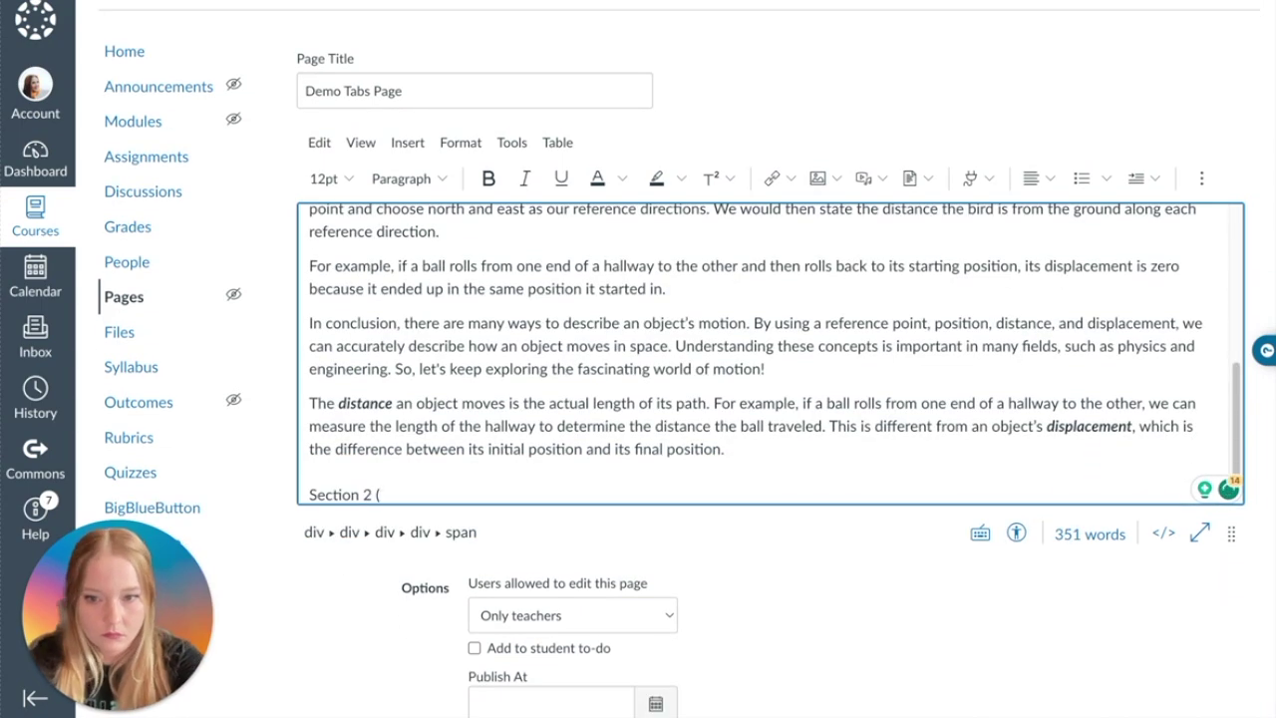
{"action": "key", "text": "Return"}
{"action": "key", "text": "Return"}
{"action": "type", "text": "Reading Questions:"}
{"action": "key", "text": "Return"}
{"action": "key", "text": "Return"}
{"action": "type", "text": "Write the following Questions in your Notebook and answer them as best as you can!"}
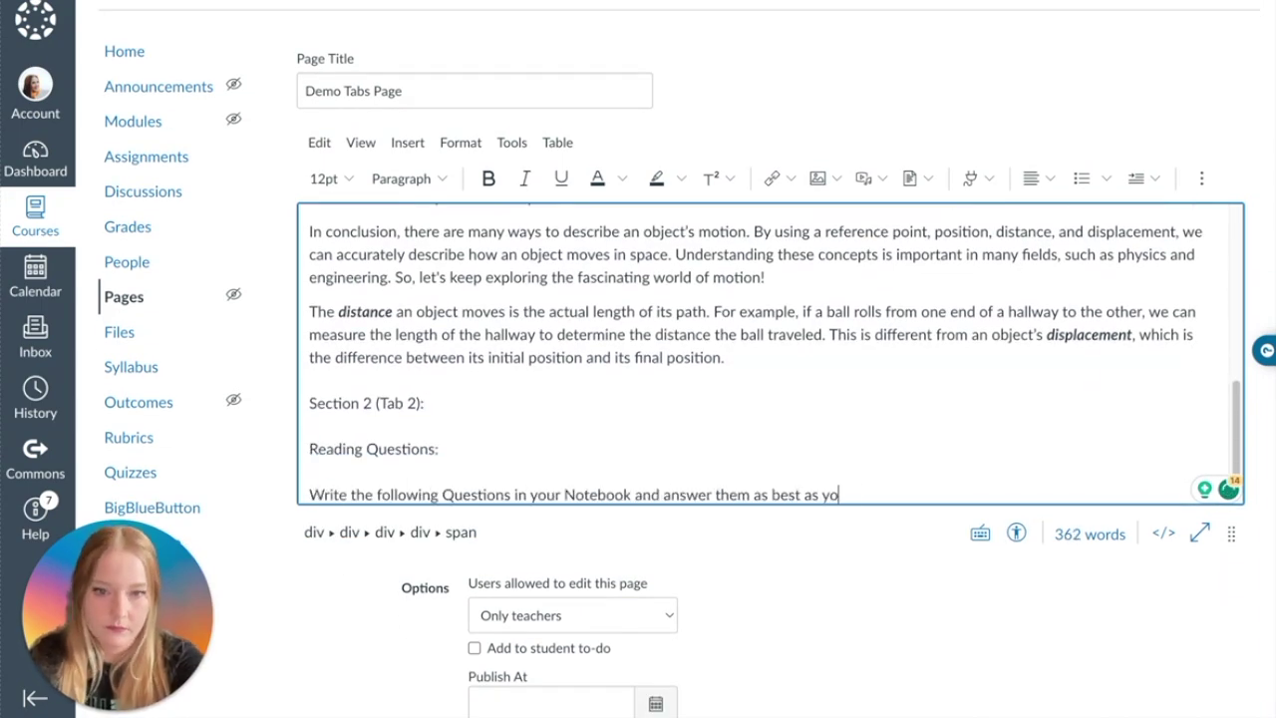
{"action": "type", "text": "QUESTIONS: What is motion and how can we describe it? What is a reference point and how is it used to describe an object's position? What is the difference between an object's distance and displacement? What is speed and how is it measured? How does instantaneous speed differ from average speed? What is velocity and how does it differ from speed? What is acceleration and when does it occur? How is acceleration represented on a speed-time graph? How can we determine the rate of acceleration using a speed-time graph? Why is understanding concepts such as motion, speed, velocity, and acceleration important in various fields?"}
Add the label "Section 3 (Tab 3):" beneath the numbered questions and place the cursor under it
{"action": "key", "text": "Return"}
{"action": "key", "text": "Return"}
{"action": "type", "text": "Section 3 (Tab 3):"}
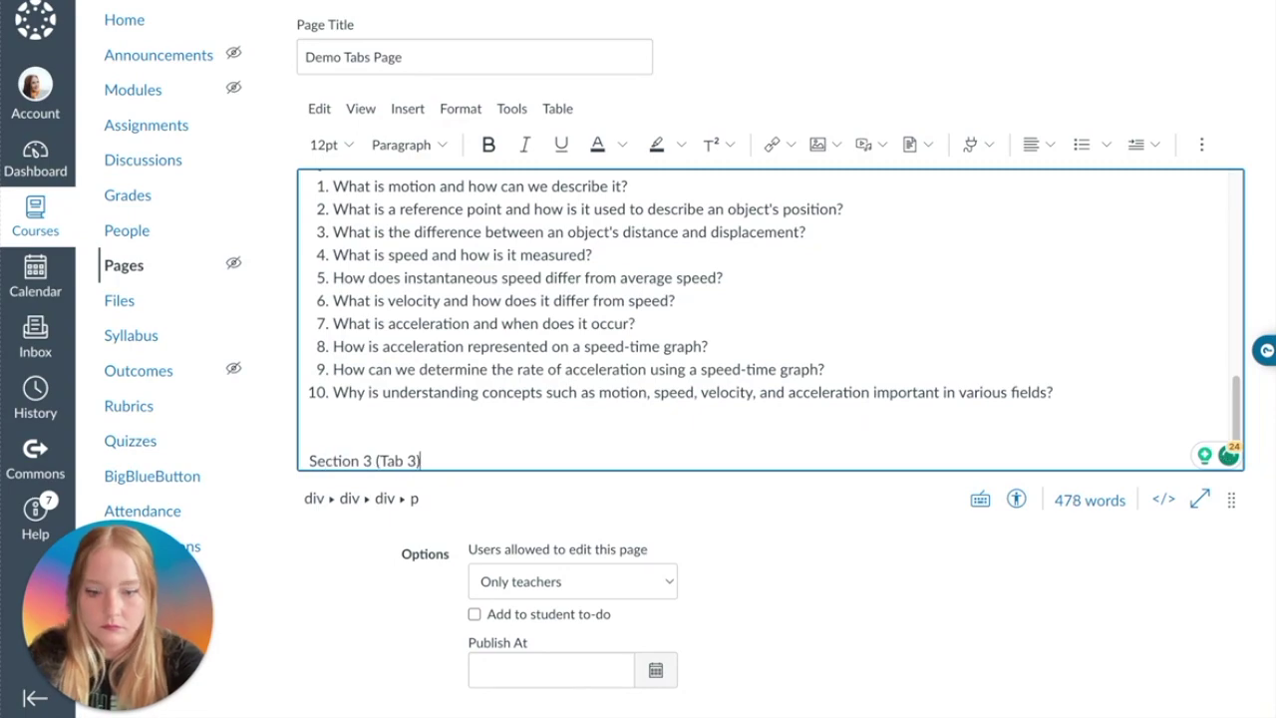
{"action": "scroll", "coordinate": [356, 204], "scroll_direction": "up", "scroll_amount": 10}
{"action": "scroll", "coordinate": [369, 231], "scroll_direction": "down", "scroll_amount": 6}
{"action": "triple_click", "coordinate": [369, 232]}
{"action": "scroll", "coordinate": [553, 443], "scroll_direction": "down", "scroll_amount": 3}
{"action": "left_click", "coordinate": [552, 442]}
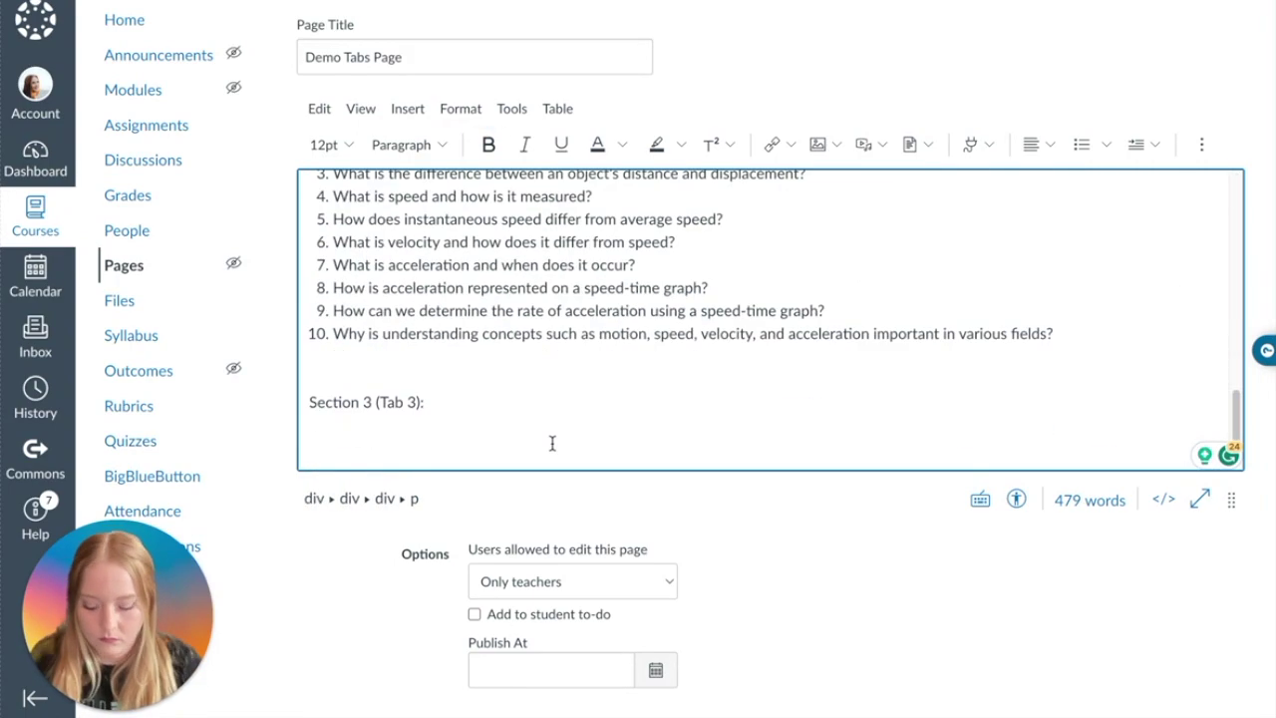
Under Section 3, add a bold "Mini Activity:" heading and paste the copied student activity on exploring motion and position
{"action": "type", "text": "Student Mini Activity:"}
{"action": "key", "text": "shift+Home"}
{"action": "key", "text": "ctrl+b"}
{"action": "key", "text": "End"}
{"action": "key", "text": "Return"}
{"action": "key", "text": "ctrl+v"}
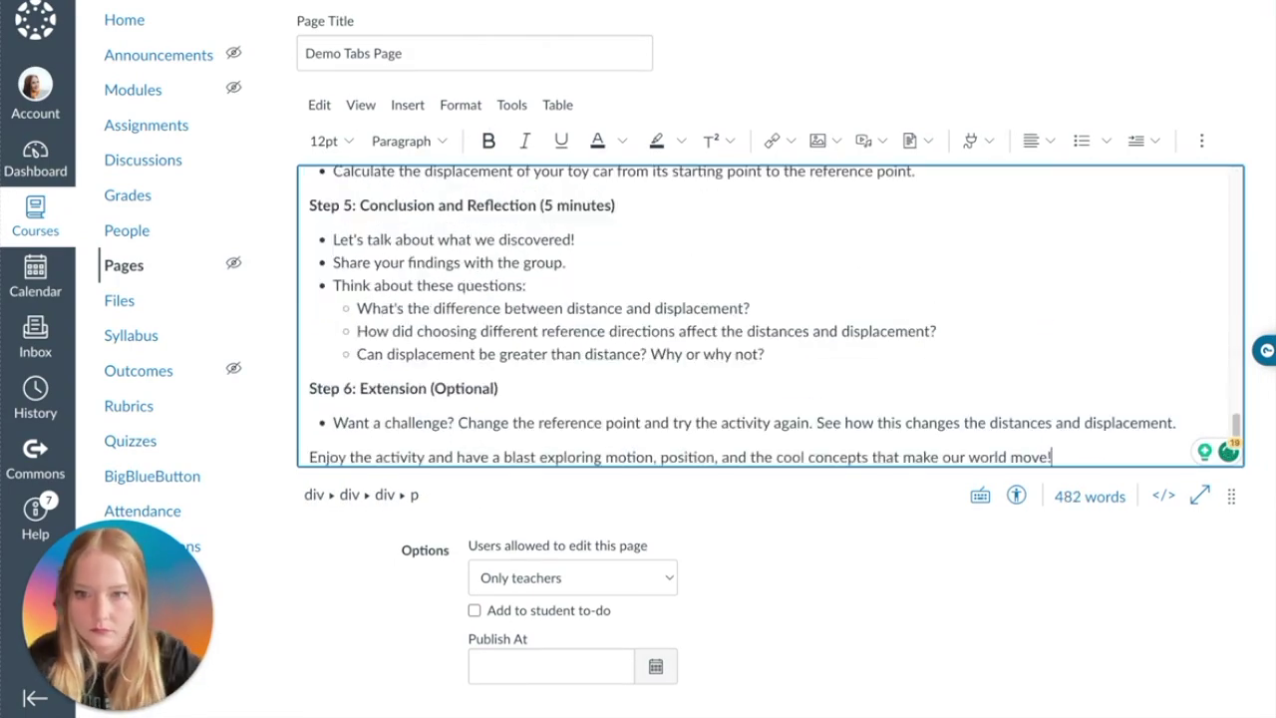
Highlight the "Section 1 (Tab 1):" and "Section 2 (Tab 2):" labels in light yellow
{"action": "scroll", "coordinate": [588, 312], "scroll_direction": "up", "scroll_amount": 5}
{"action": "scroll", "coordinate": [588, 312], "scroll_direction": "down", "scroll_amount": 3}
{"action": "triple_click", "coordinate": [365, 196]}
{"action": "left_click", "coordinate": [681, 141]}
{"action": "left_click", "coordinate": [692, 259]}
{"action": "triple_click", "coordinate": [365, 280]}
{"action": "left_click", "coordinate": [681, 141]}
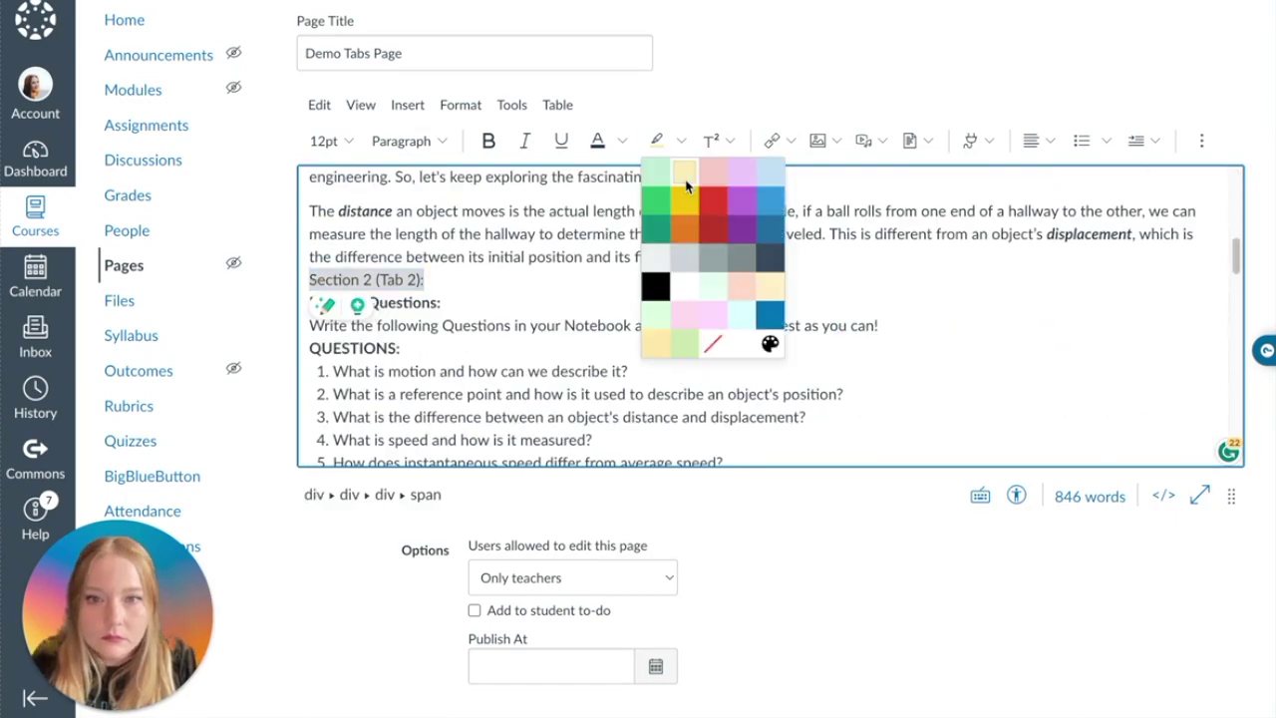
{"action": "left_click", "coordinate": [691, 259]}
{"action": "scroll", "coordinate": [319, 266], "scroll_direction": "down", "scroll_amount": 10}
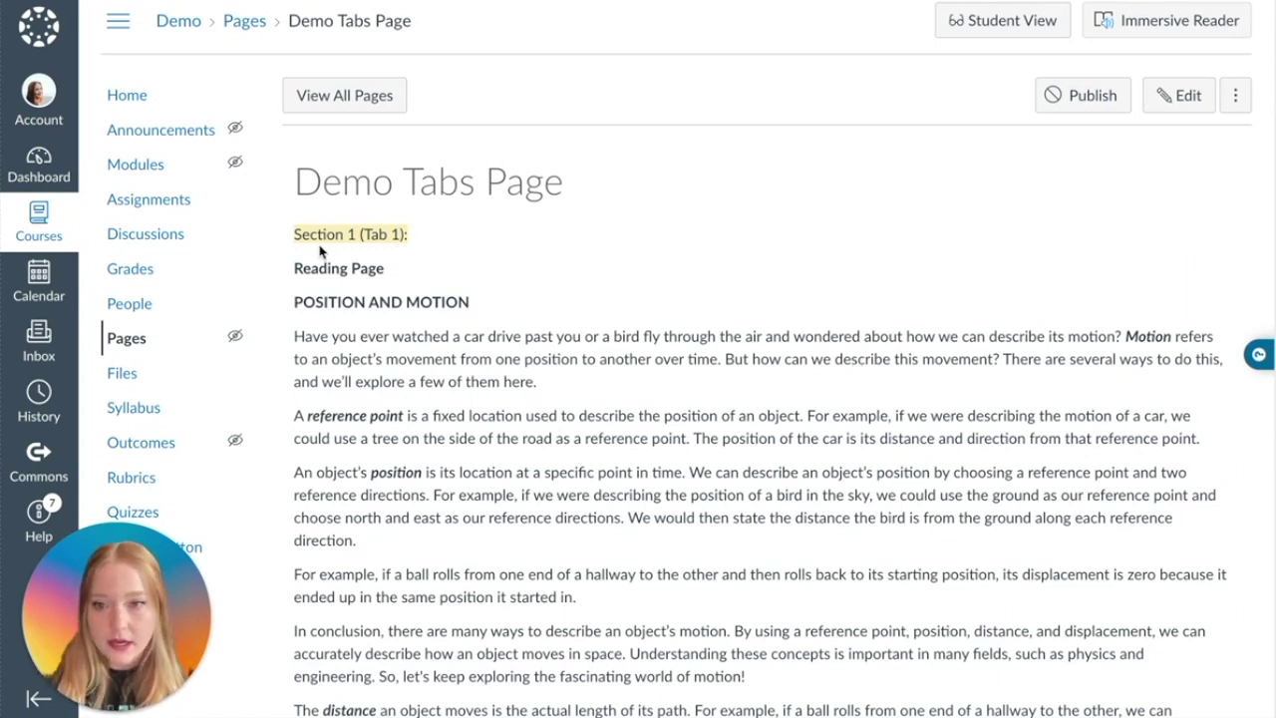
Review the saved page's three sections, from the reading through the questions to the student activity
{"action": "scroll", "coordinate": [363, 263], "scroll_direction": "down", "scroll_amount": 1}
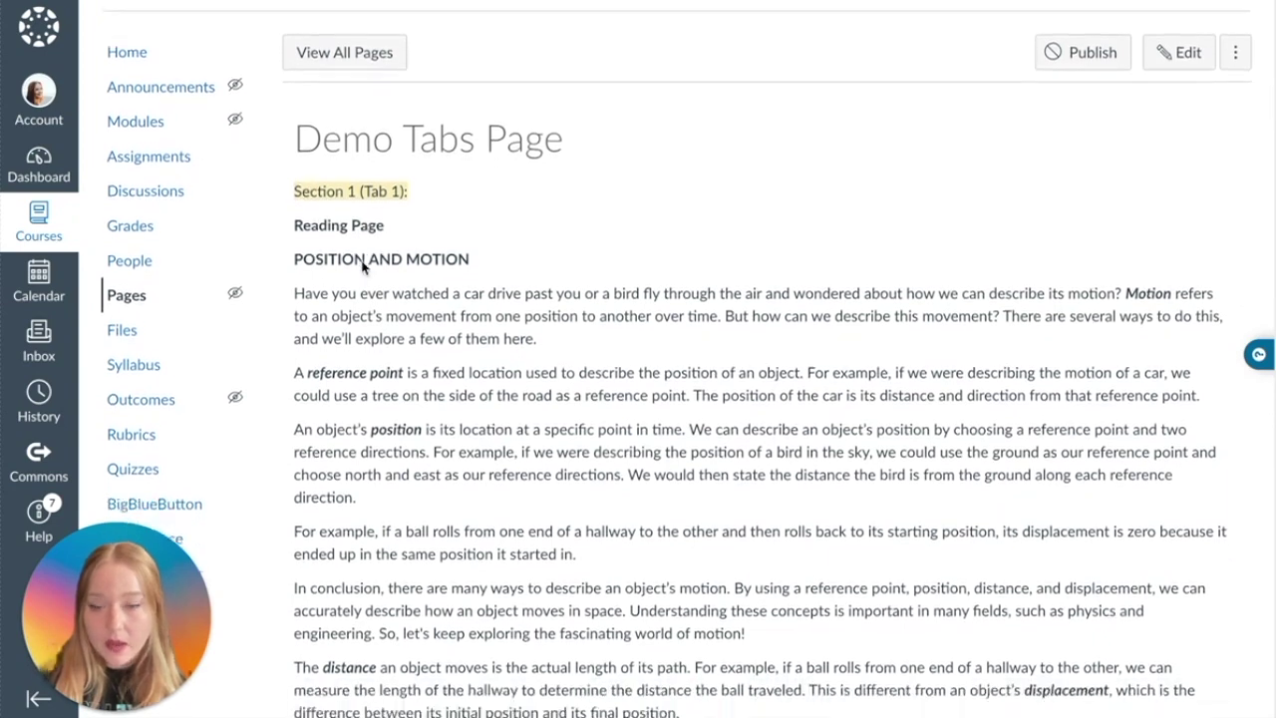
{"action": "scroll", "coordinate": [363, 263], "scroll_direction": "down", "scroll_amount": 4}
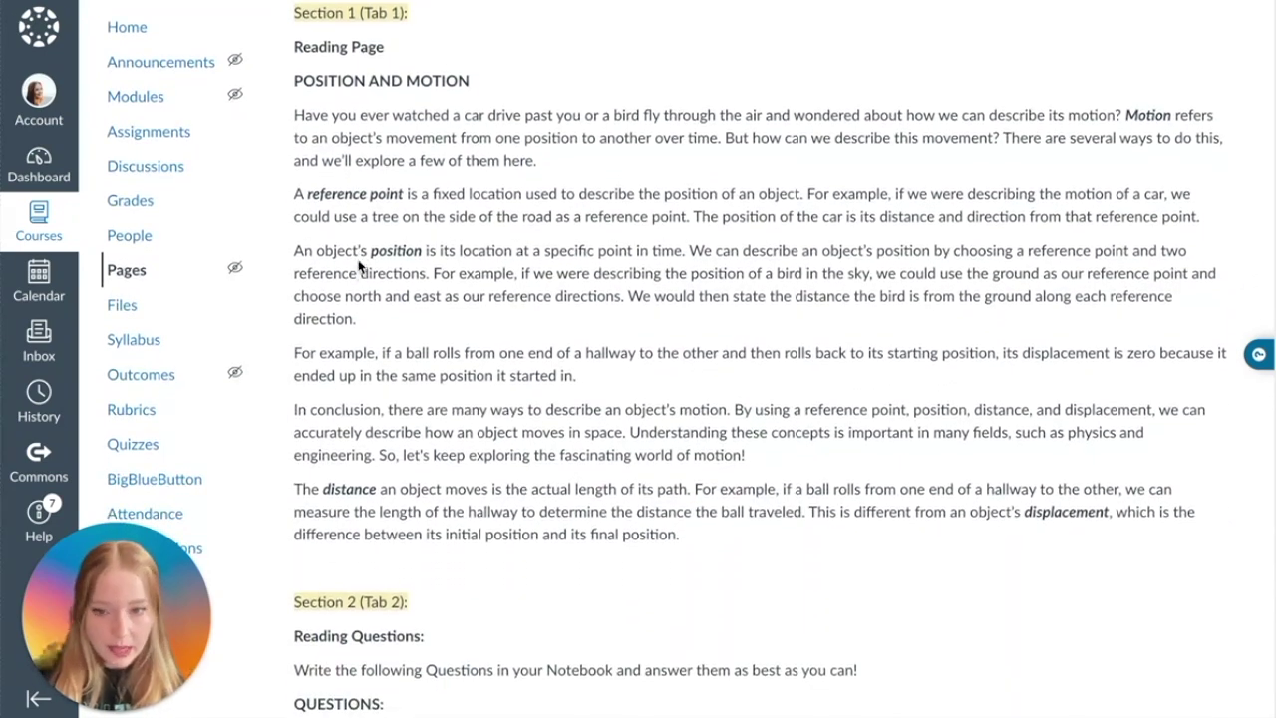
{"action": "scroll", "coordinate": [359, 264], "scroll_direction": "down", "scroll_amount": 3}
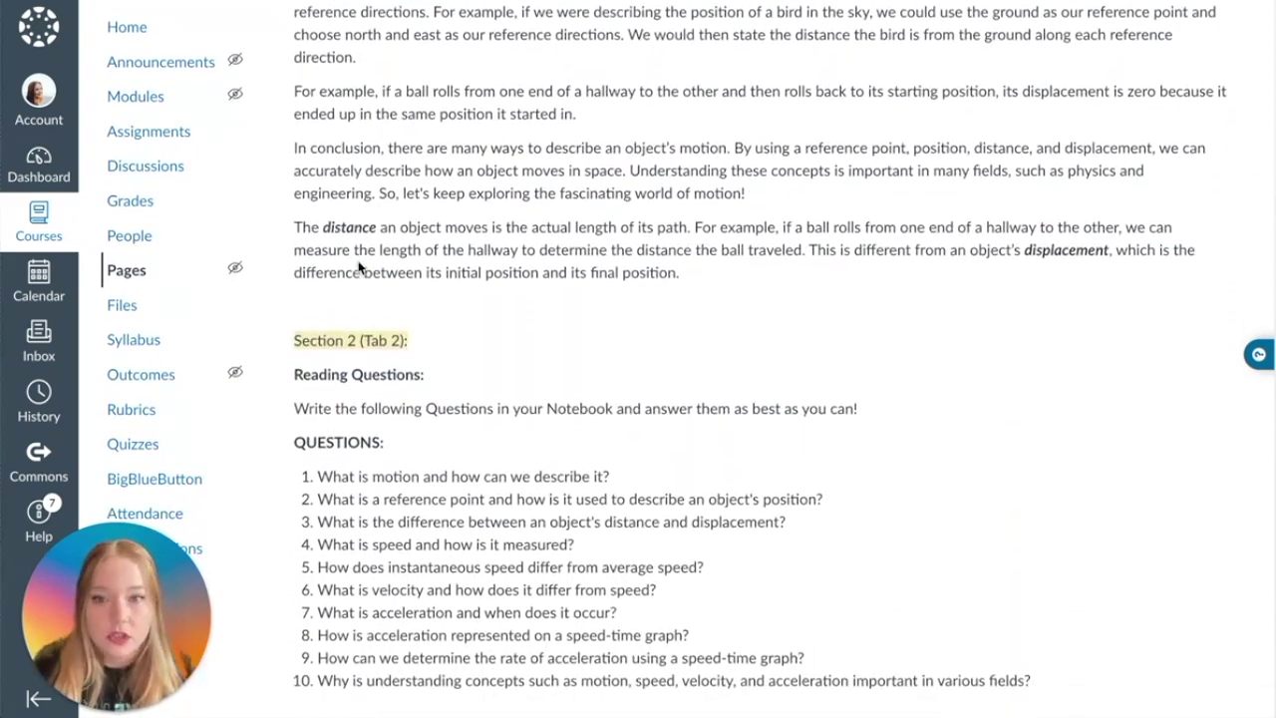
{"action": "scroll", "coordinate": [405, 332], "scroll_direction": "down", "scroll_amount": 2}
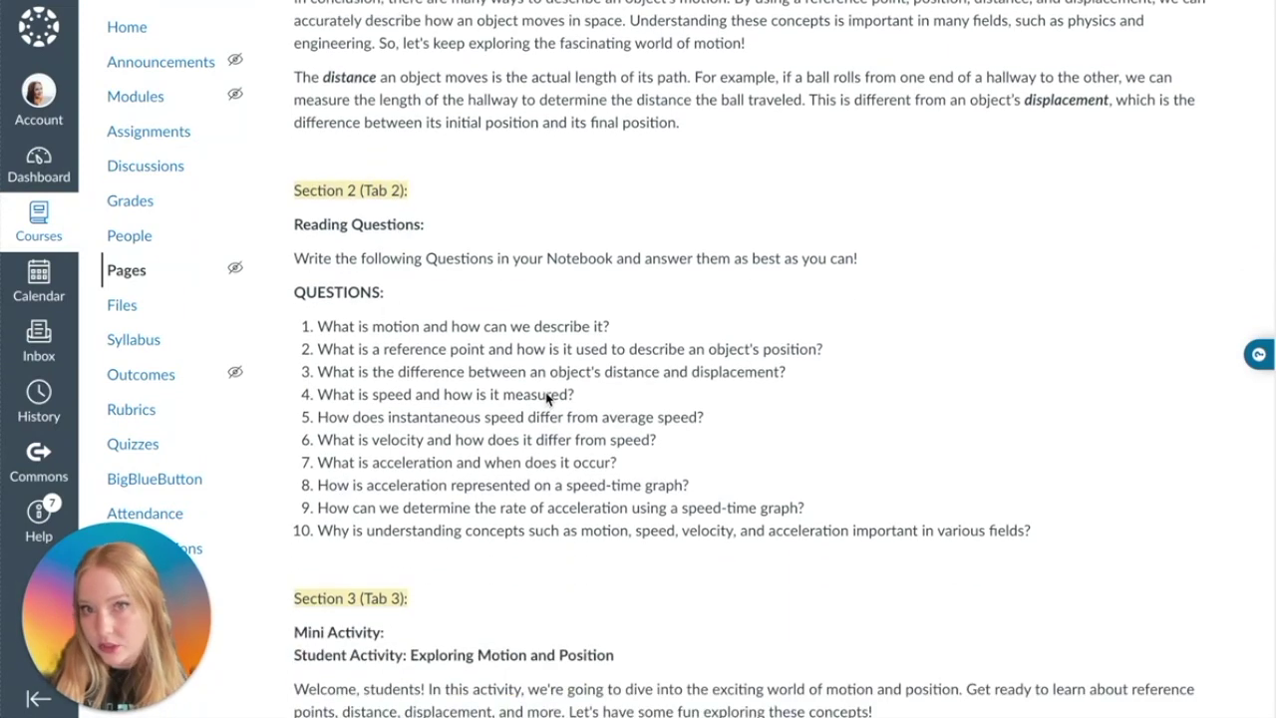
{"action": "scroll", "coordinate": [546, 398], "scroll_direction": "down", "scroll_amount": 4}
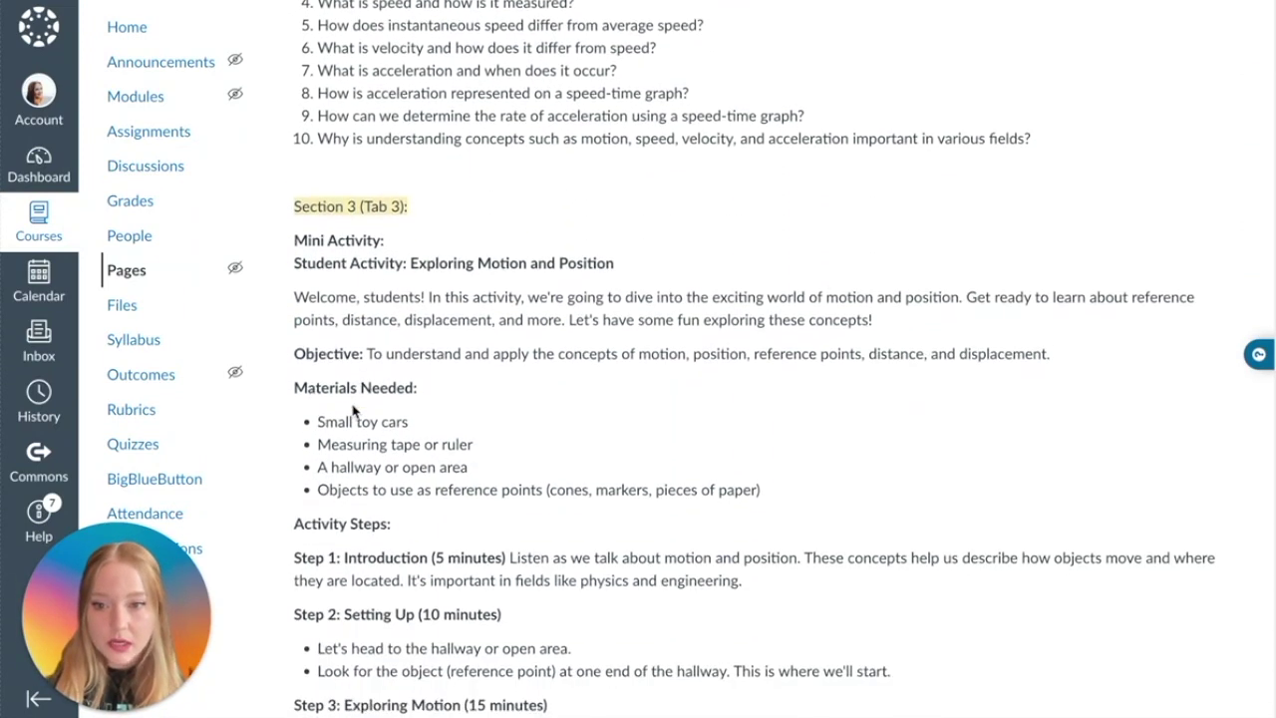
{"action": "scroll", "coordinate": [354, 409], "scroll_direction": "down", "scroll_amount": 3}
{"action": "scroll", "coordinate": [354, 409], "scroll_direction": "up", "scroll_amount": 15}
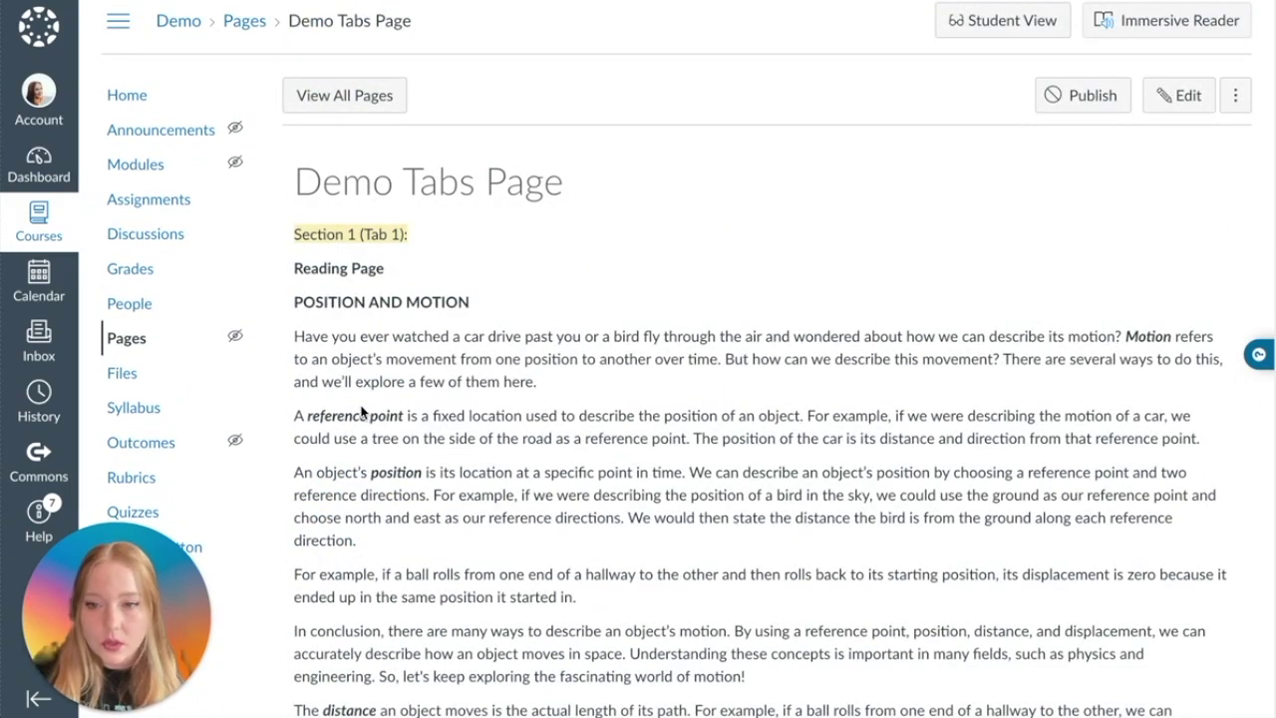
{"action": "scroll", "coordinate": [489, 399], "scroll_direction": "down", "scroll_amount": 10}
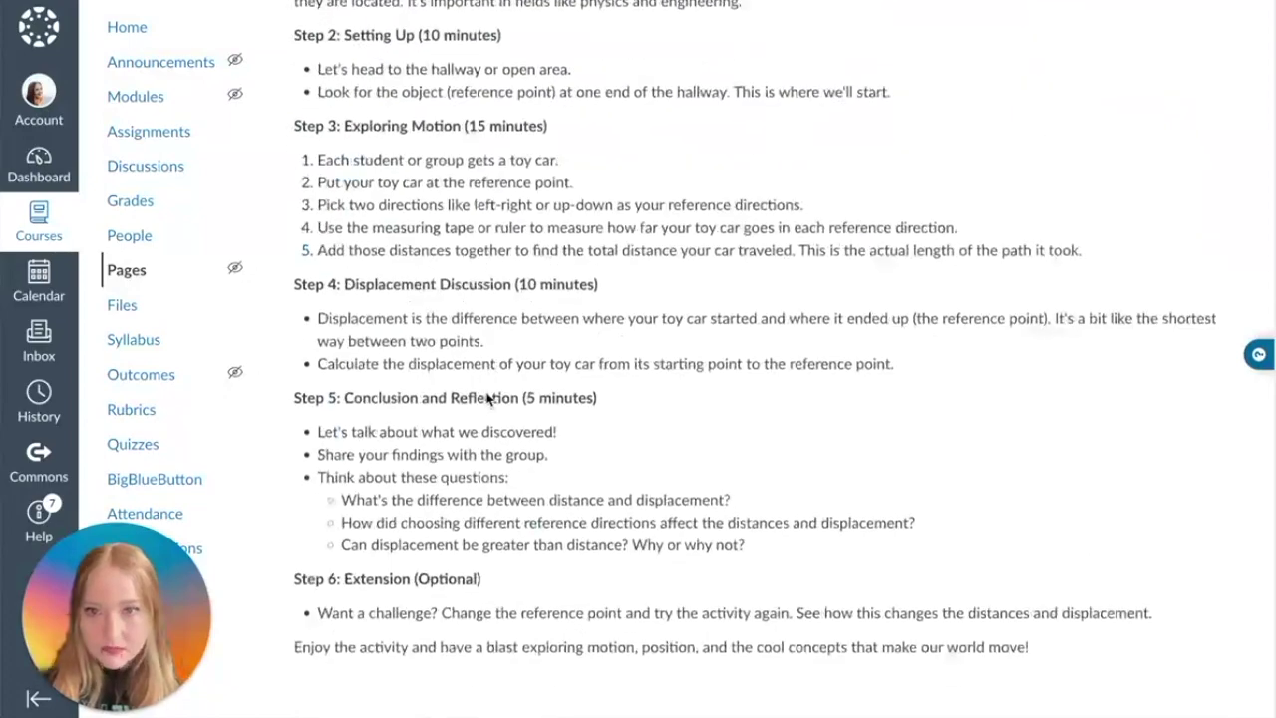
{"action": "scroll", "coordinate": [487, 398], "scroll_direction": "up", "scroll_amount": 15}
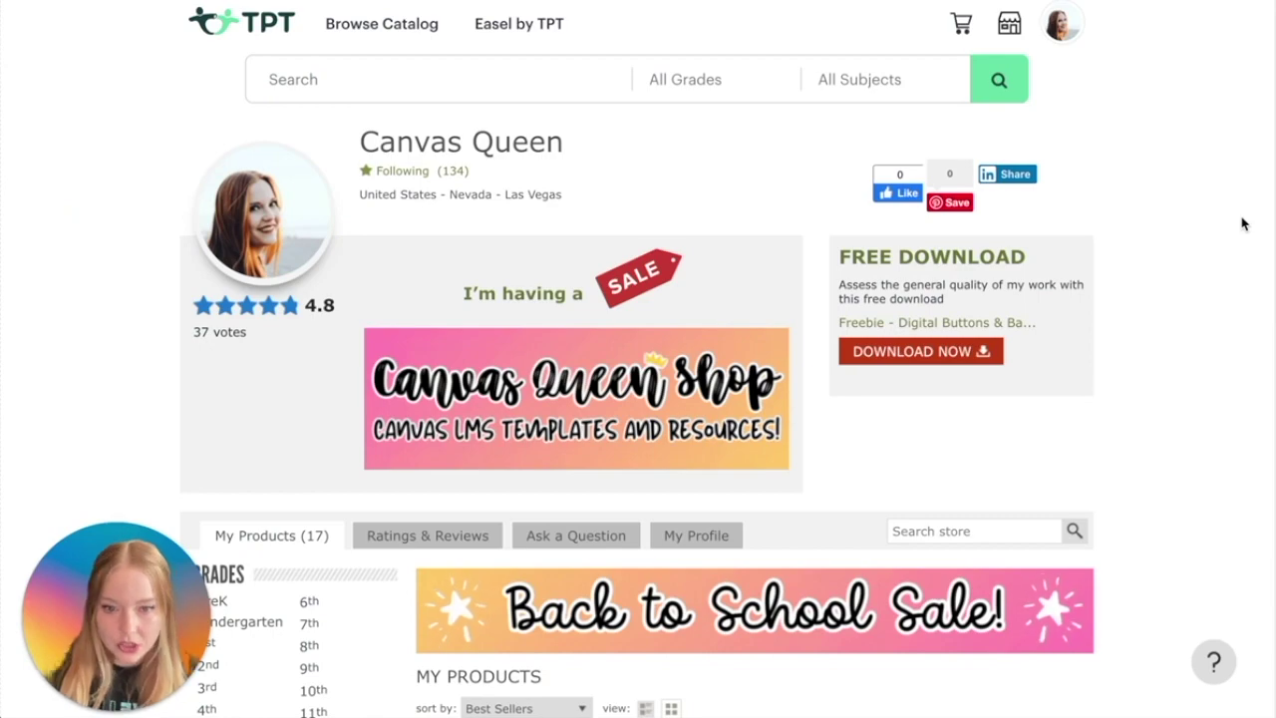
In the Canvas Queen store on TPT, find and open the free Canvas HTML Editor Code Keys product
{"action": "scroll", "coordinate": [1243, 223], "scroll_direction": "down", "scroll_amount": 1}
{"action": "scroll", "coordinate": [1243, 223], "scroll_direction": "down", "scroll_amount": 2}
{"action": "scroll", "coordinate": [1243, 223], "scroll_direction": "down", "scroll_amount": 2}
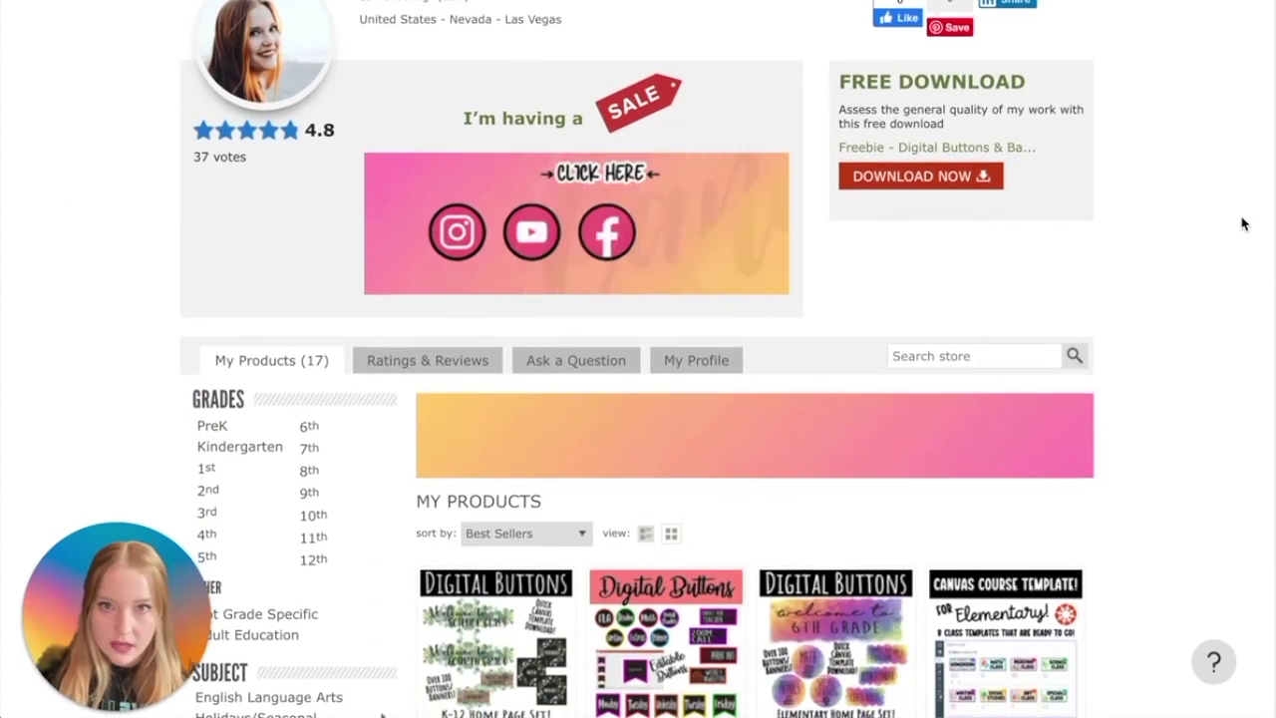
{"action": "scroll", "coordinate": [1243, 223], "scroll_direction": "down", "scroll_amount": 10}
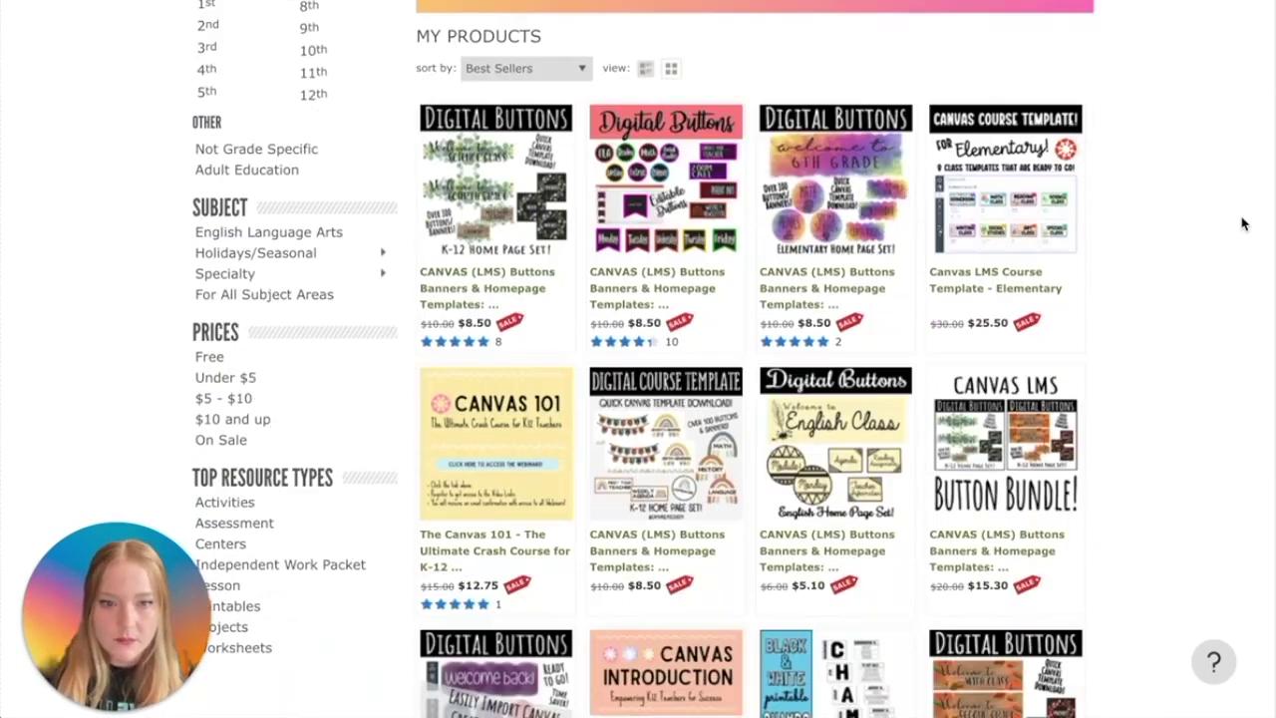
{"action": "scroll", "coordinate": [1243, 223], "scroll_direction": "down", "scroll_amount": 7}
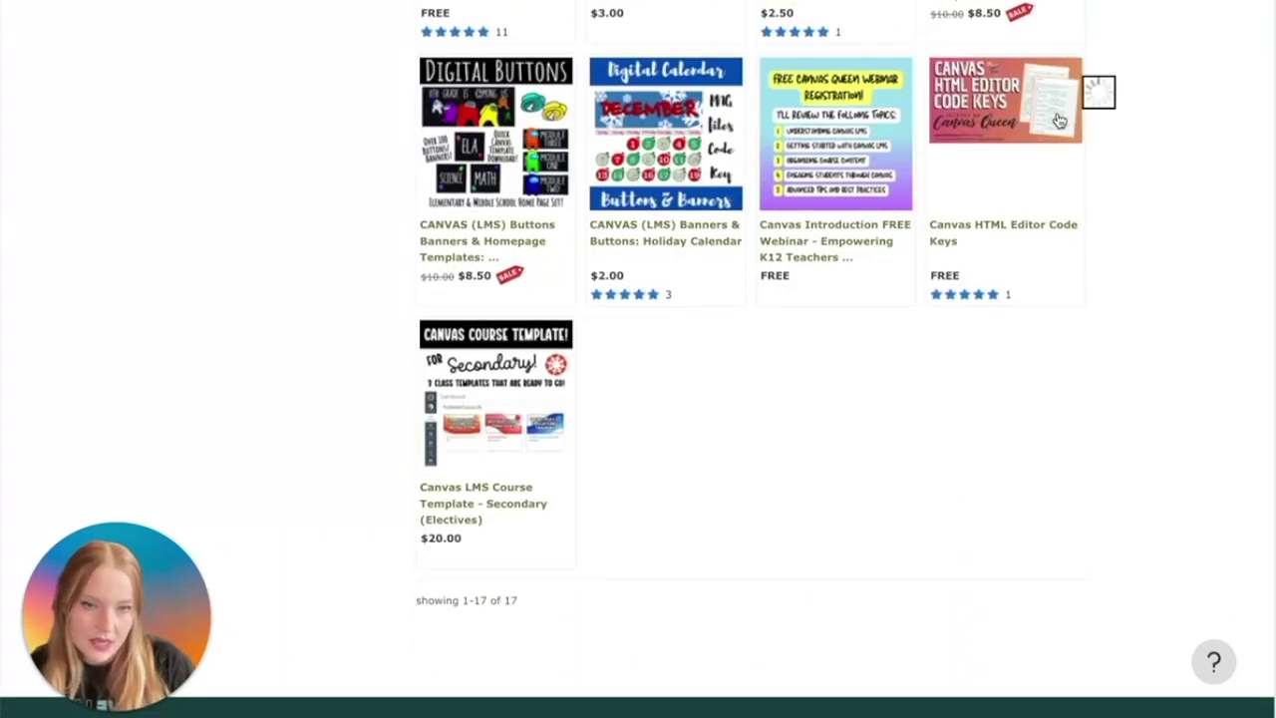
{"action": "left_click", "coordinate": [1002, 127]}
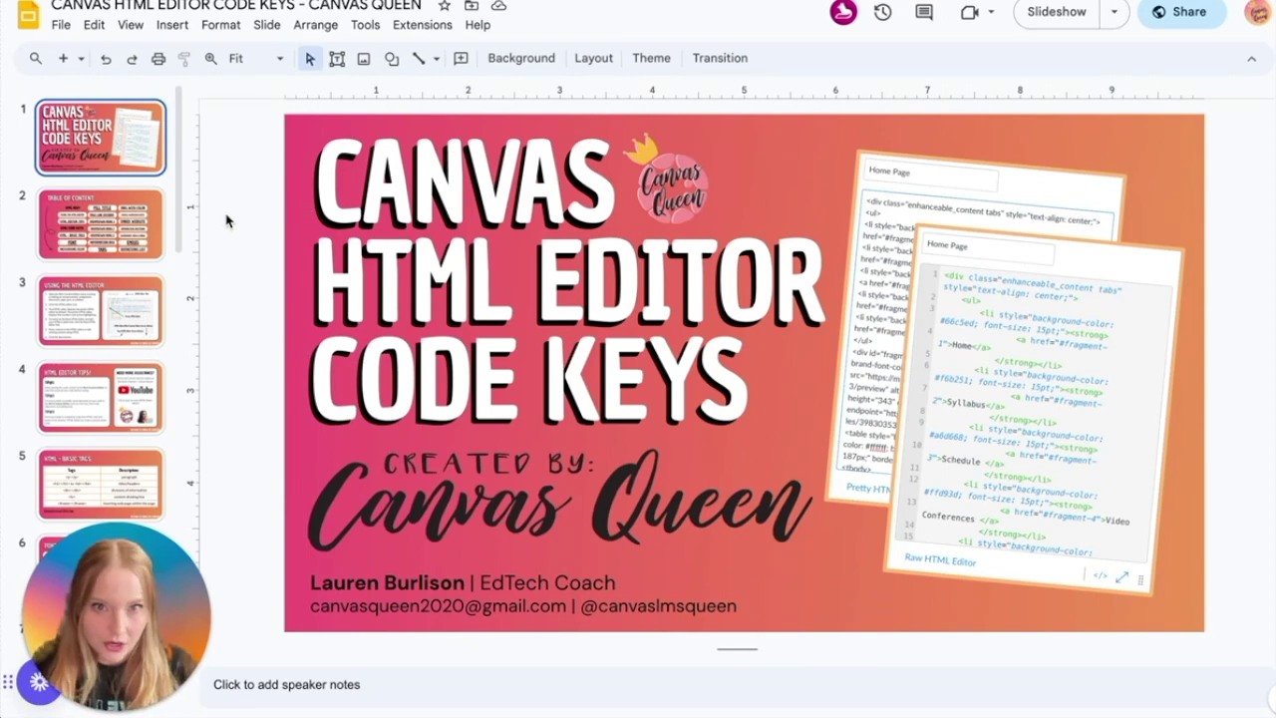
In the Canvas HTML Editor Code Keys presentation, go from the table of contents to the Tabs slide and copy its entire HTML code
{"action": "left_click", "coordinate": [159, 235]}
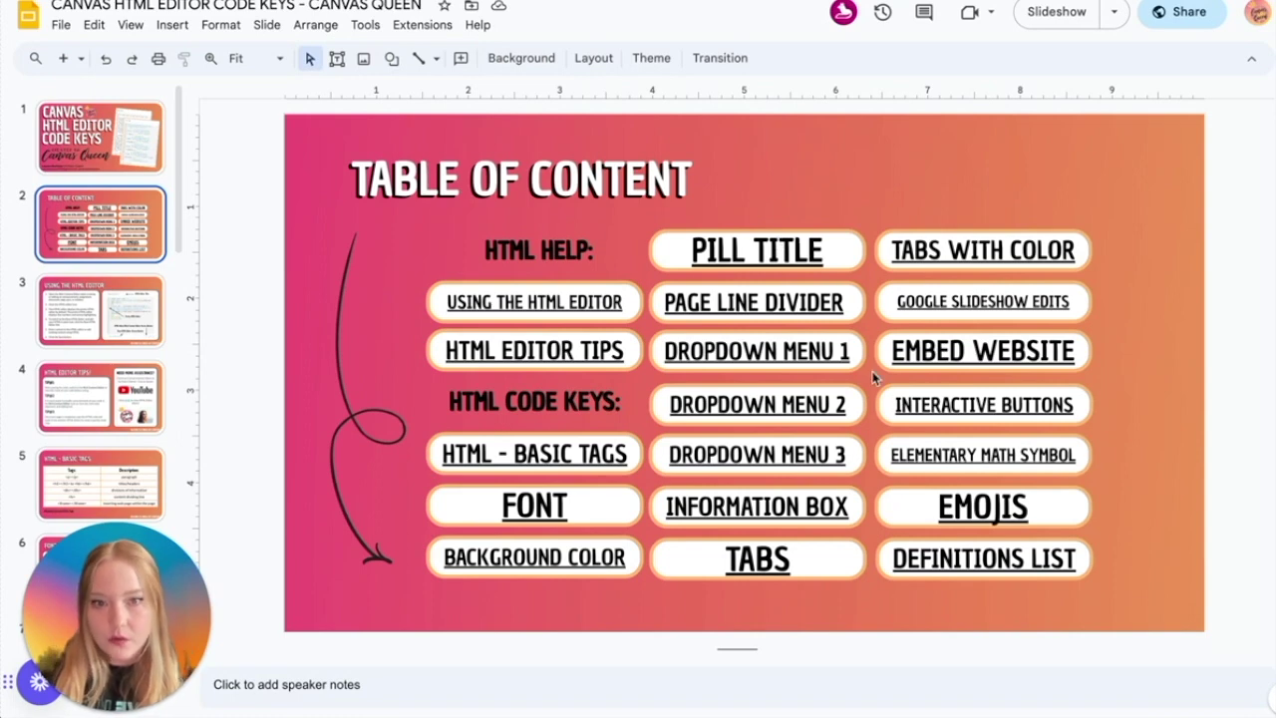
{"action": "left_click", "coordinate": [756, 563]}
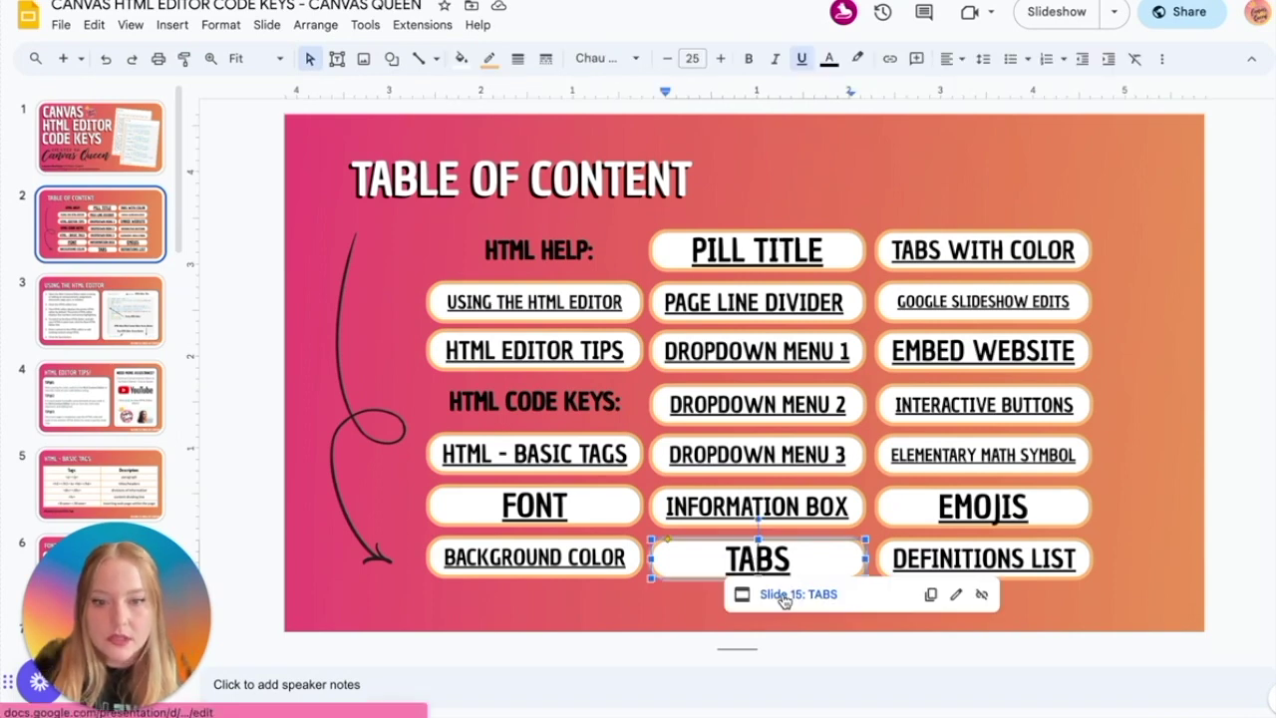
{"action": "left_click", "coordinate": [784, 595]}
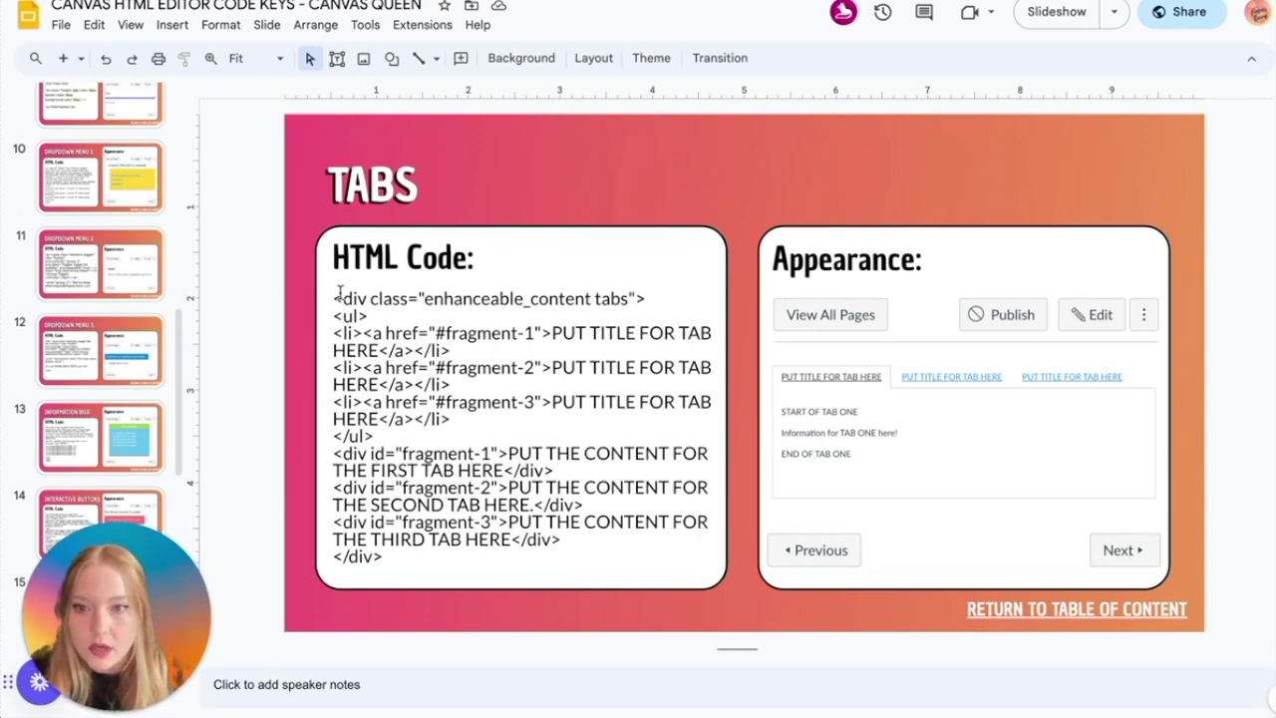
{"action": "left_click_drag", "start_coordinate": [335, 297], "coordinate": [502, 555]}
{"action": "key", "text": "ctrl+c"}
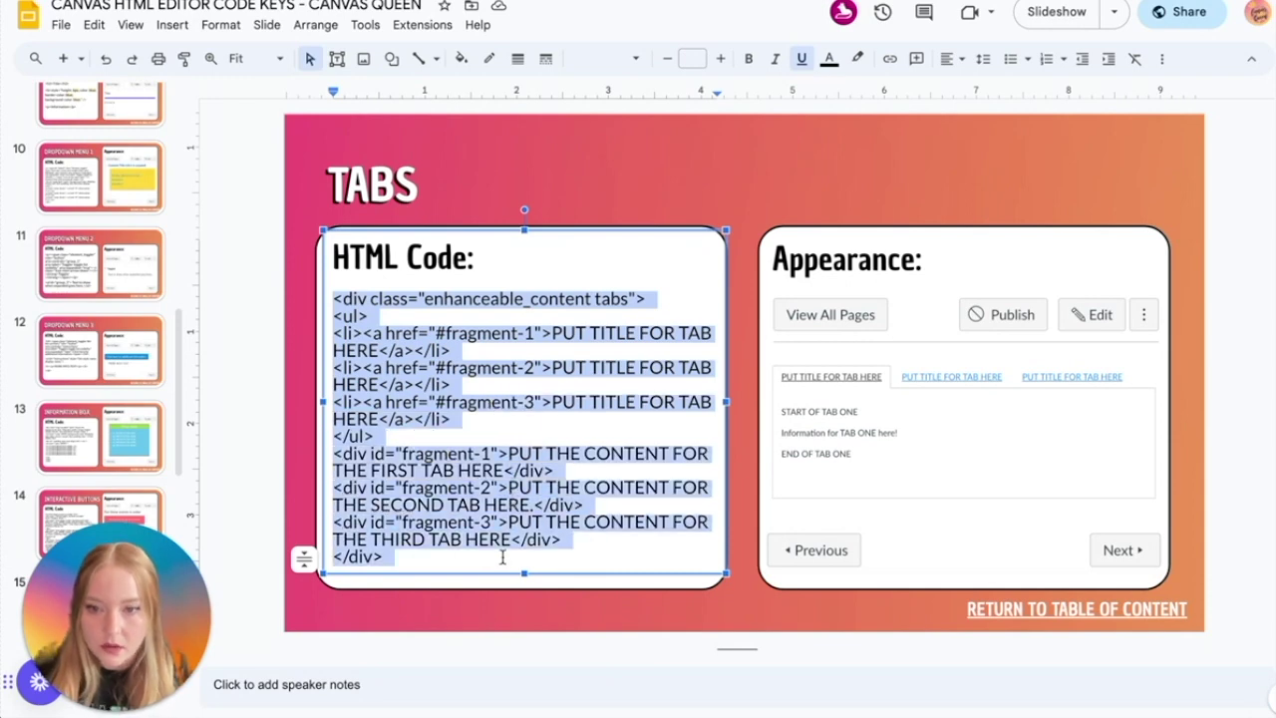
{"action": "right_click", "coordinate": [457, 503]}
{"action": "left_click", "coordinate": [503, 86]}
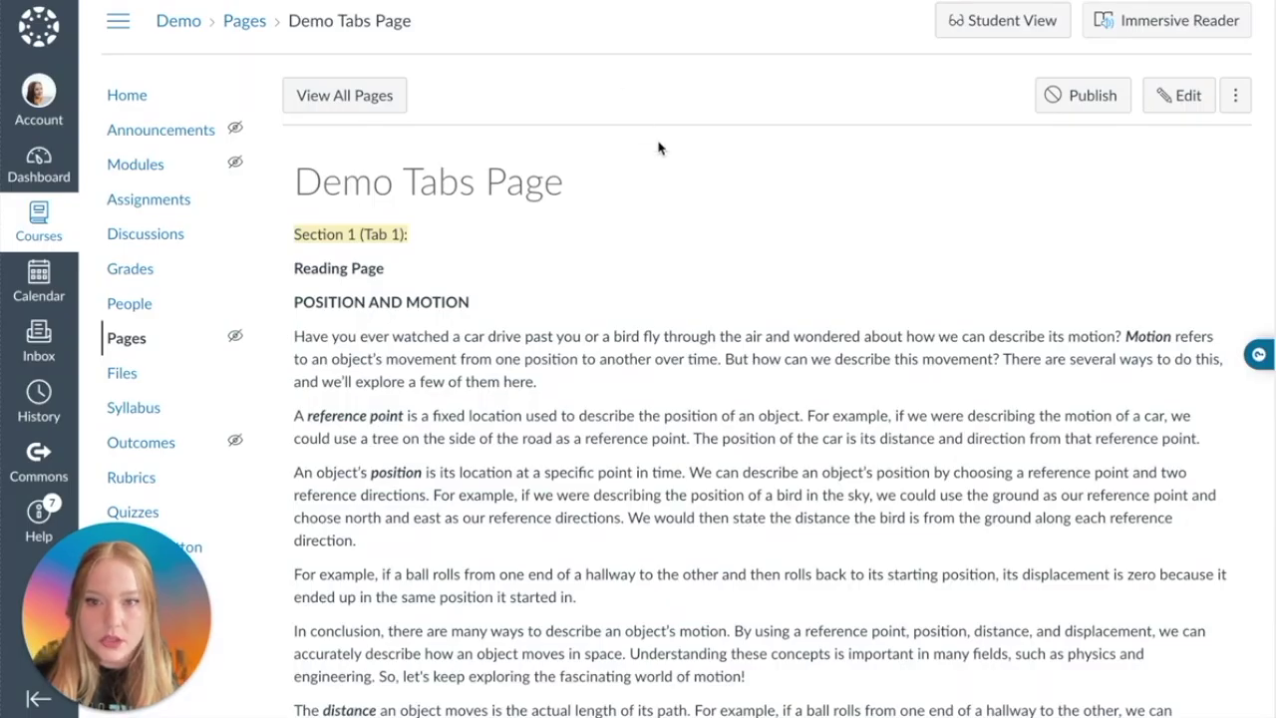
Back in Canvas, start editing the Demo Tabs Page and switch its content to the HTML editor
{"action": "left_click", "coordinate": [1228, 90]}
{"action": "left_click", "coordinate": [1186, 94]}
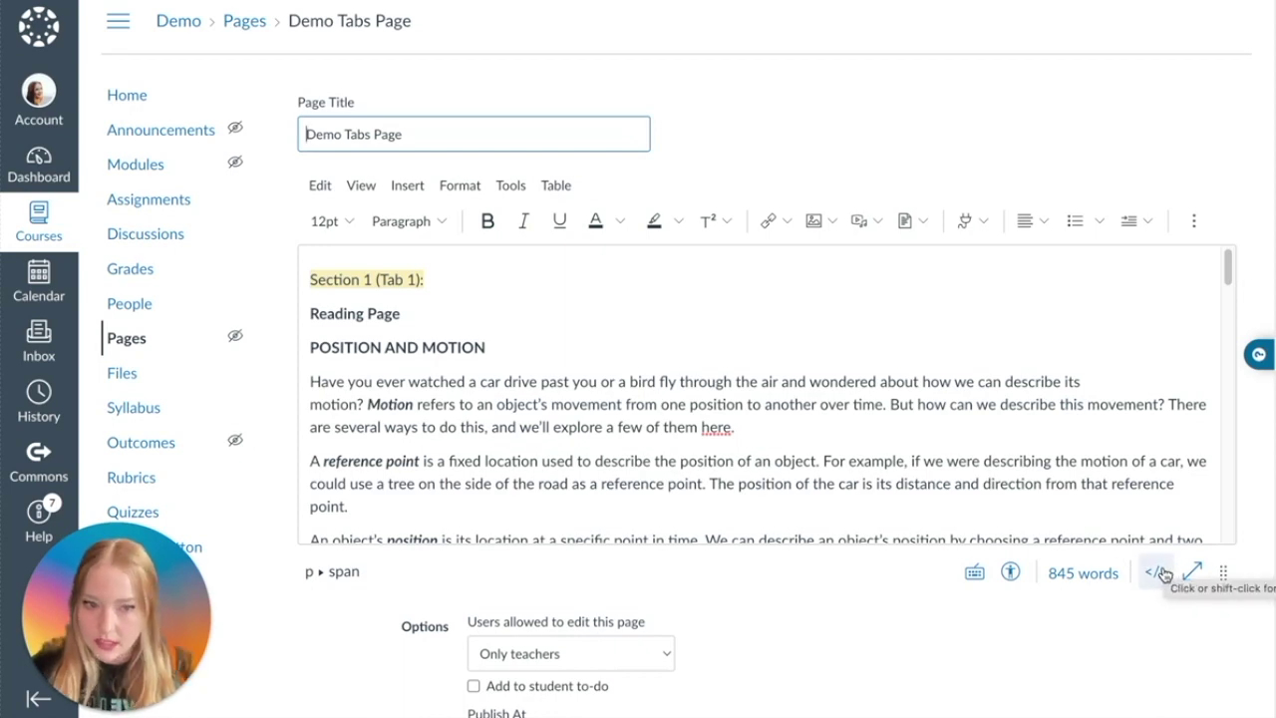
{"action": "left_click", "coordinate": [1159, 573]}
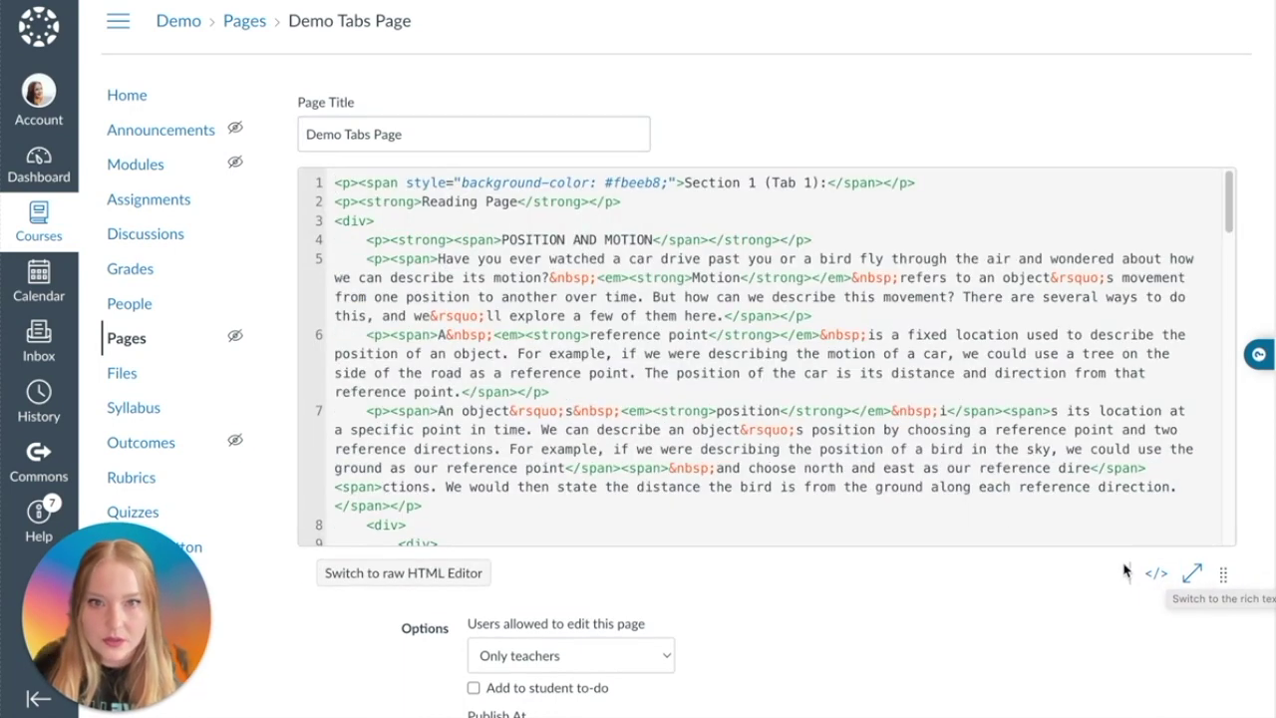
Paste the copied tabs code at the very beginning of the page's HTML, above Section 1, and save the page
{"action": "scroll", "coordinate": [619, 307], "scroll_direction": "down", "scroll_amount": 5}
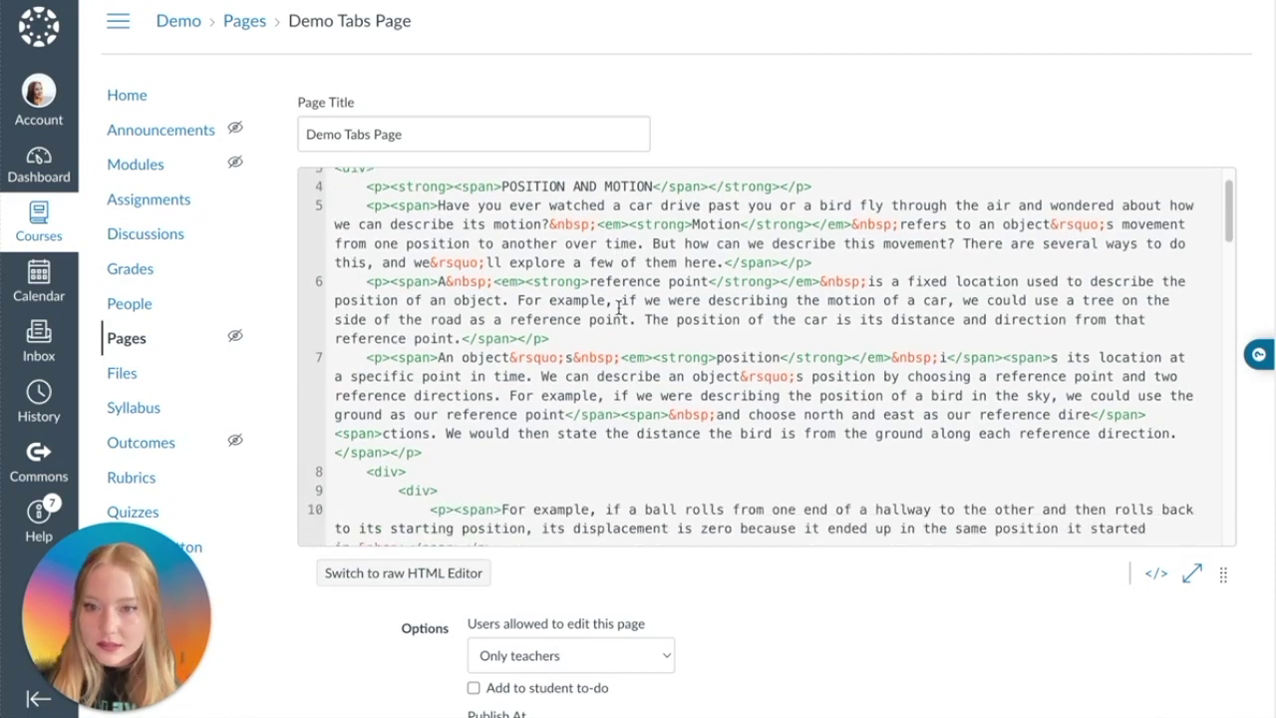
{"action": "scroll", "coordinate": [619, 307], "scroll_direction": "down", "scroll_amount": 10}
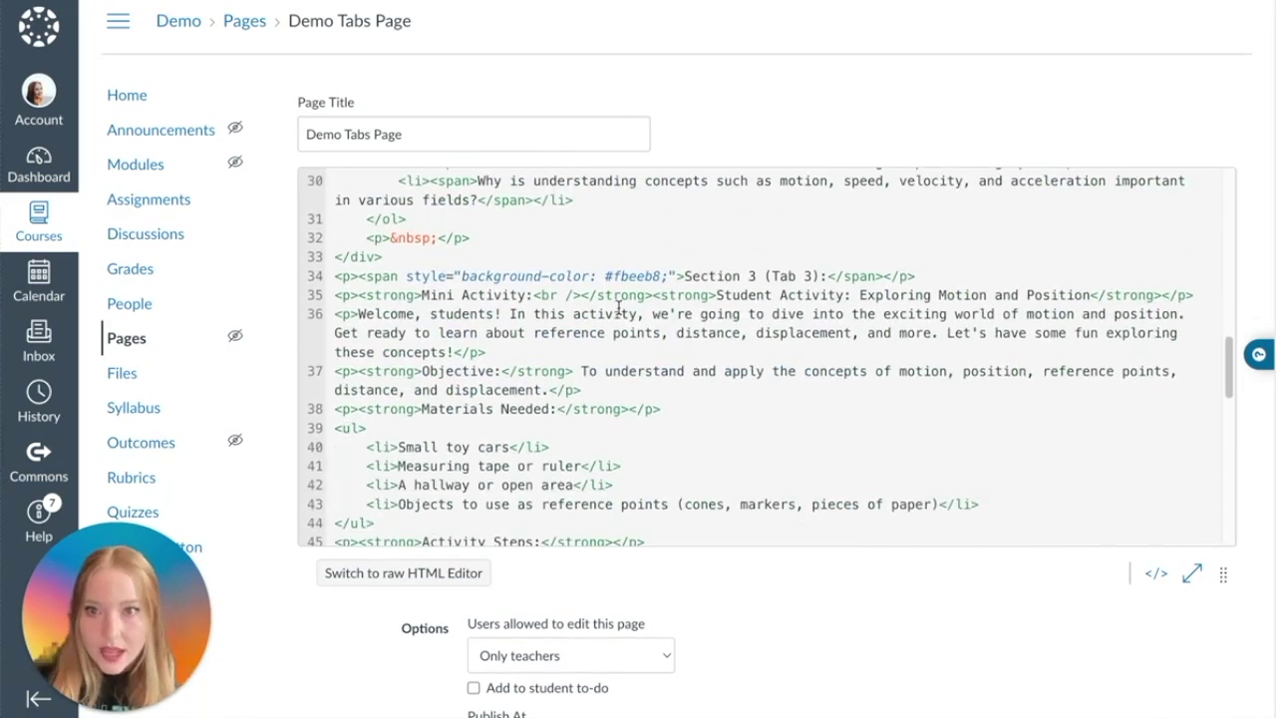
{"action": "scroll", "coordinate": [619, 307], "scroll_direction": "up", "scroll_amount": 15}
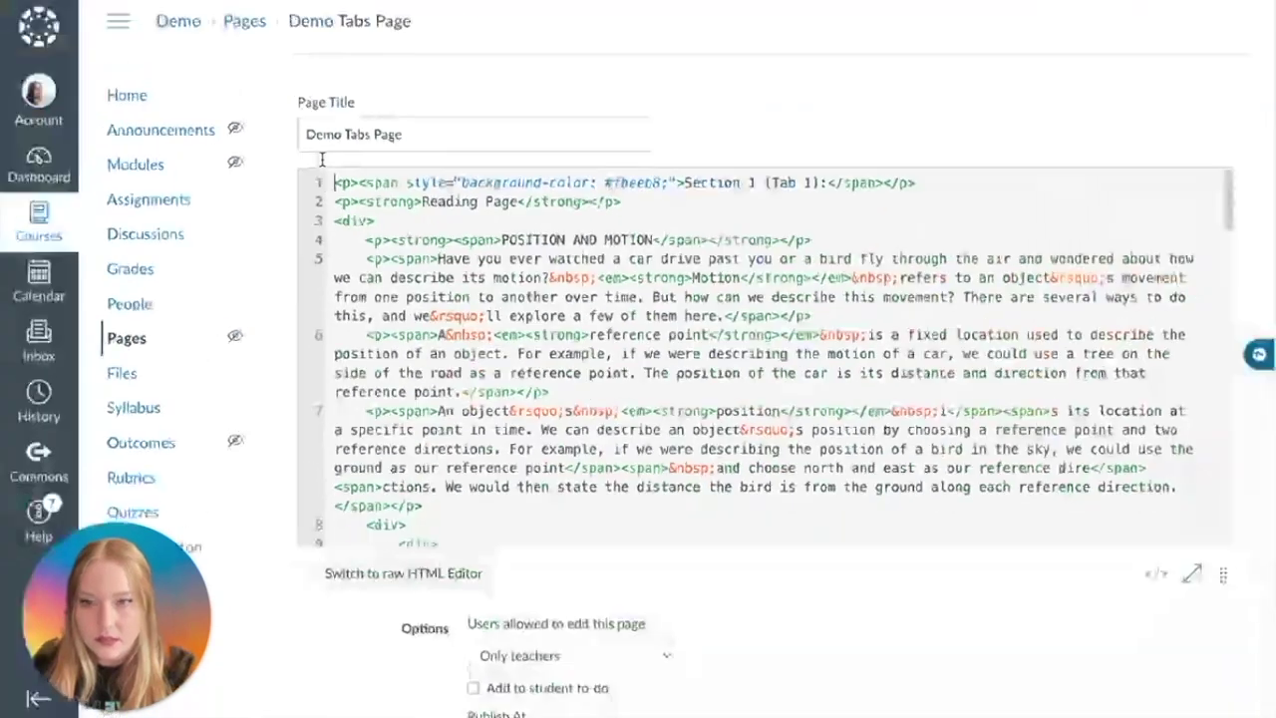
{"action": "key", "text": "ctrl+v"}
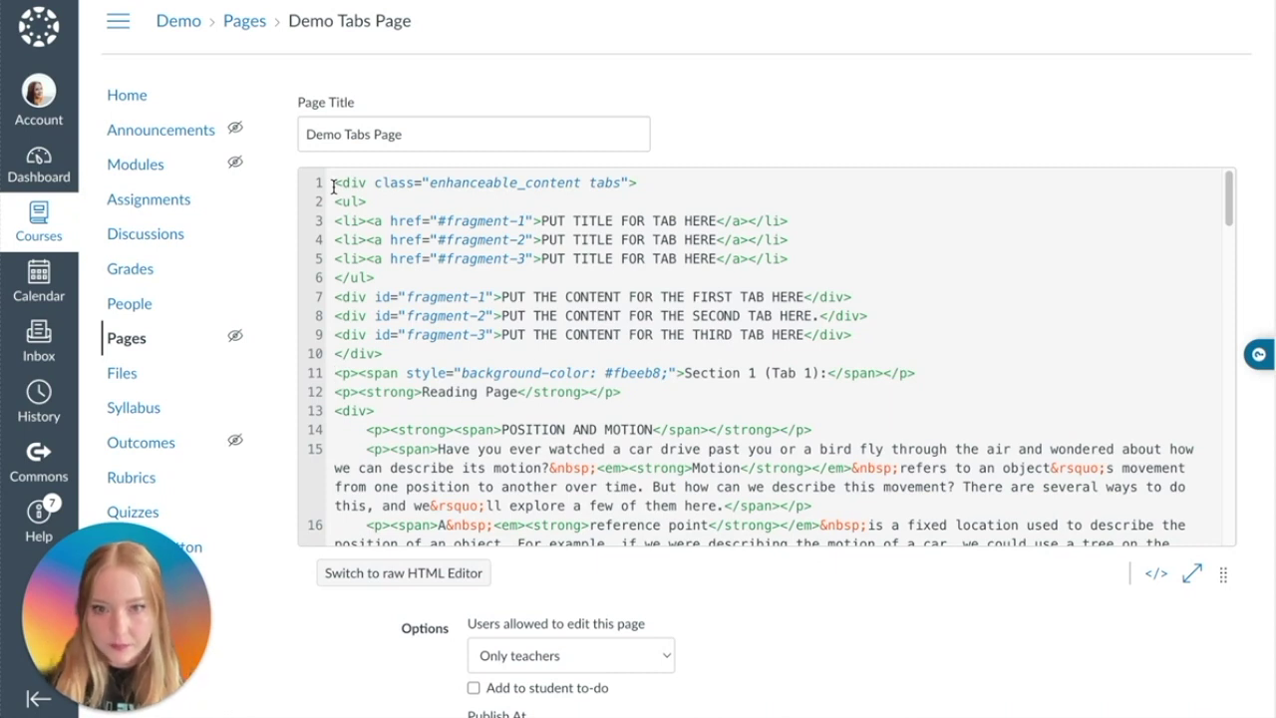
{"action": "left_click_drag", "start_coordinate": [391, 361], "coordinate": [327, 192]}
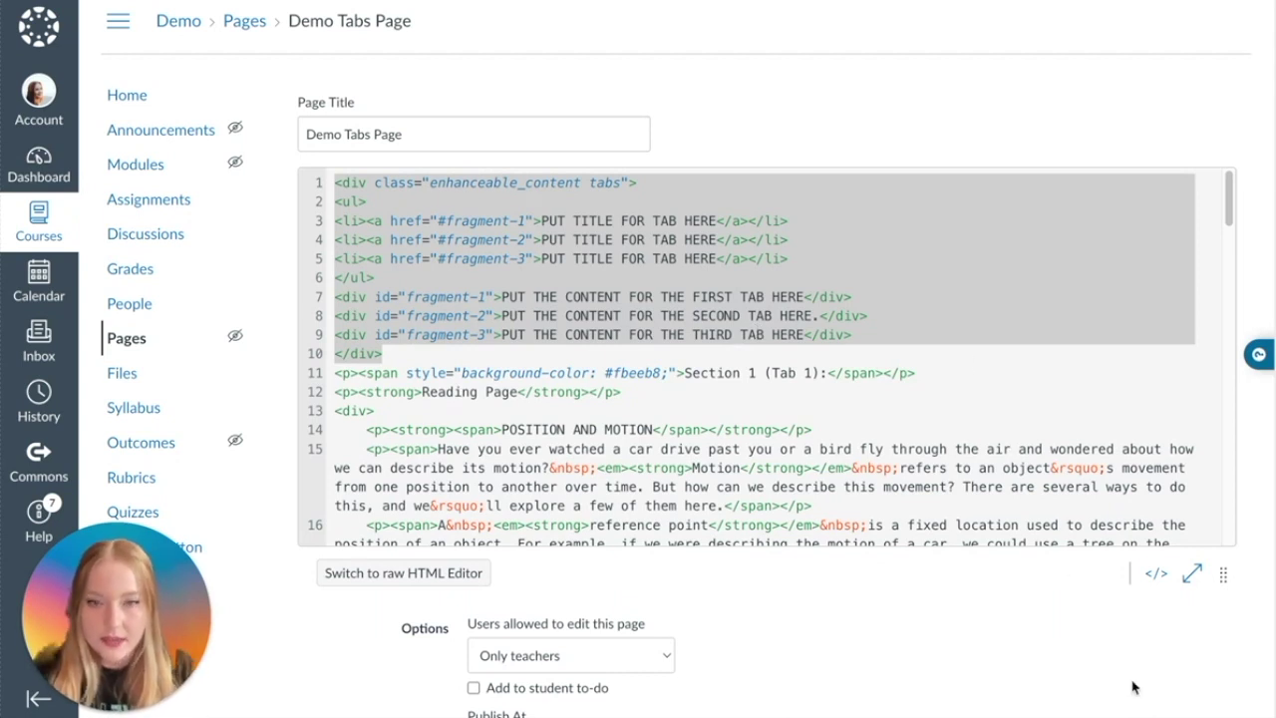
{"action": "scroll", "coordinate": [1137, 685], "scroll_direction": "down", "scroll_amount": 4}
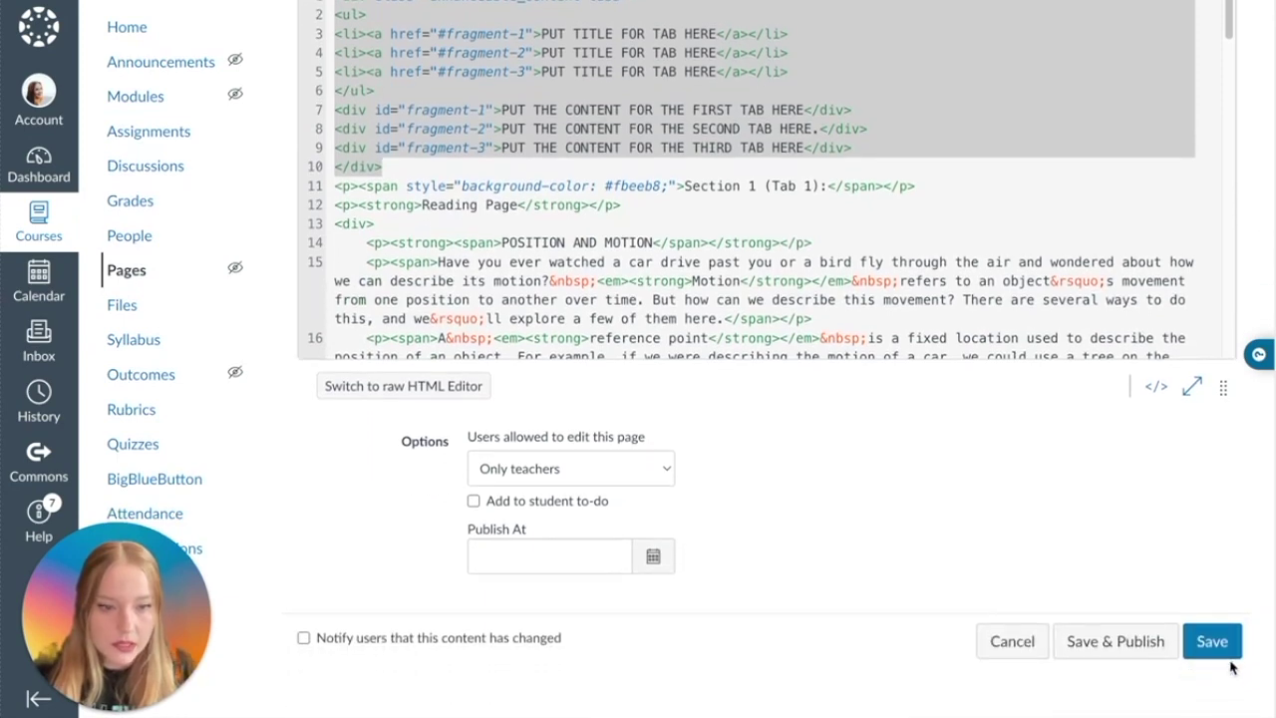
{"action": "left_click", "coordinate": [1213, 645]}
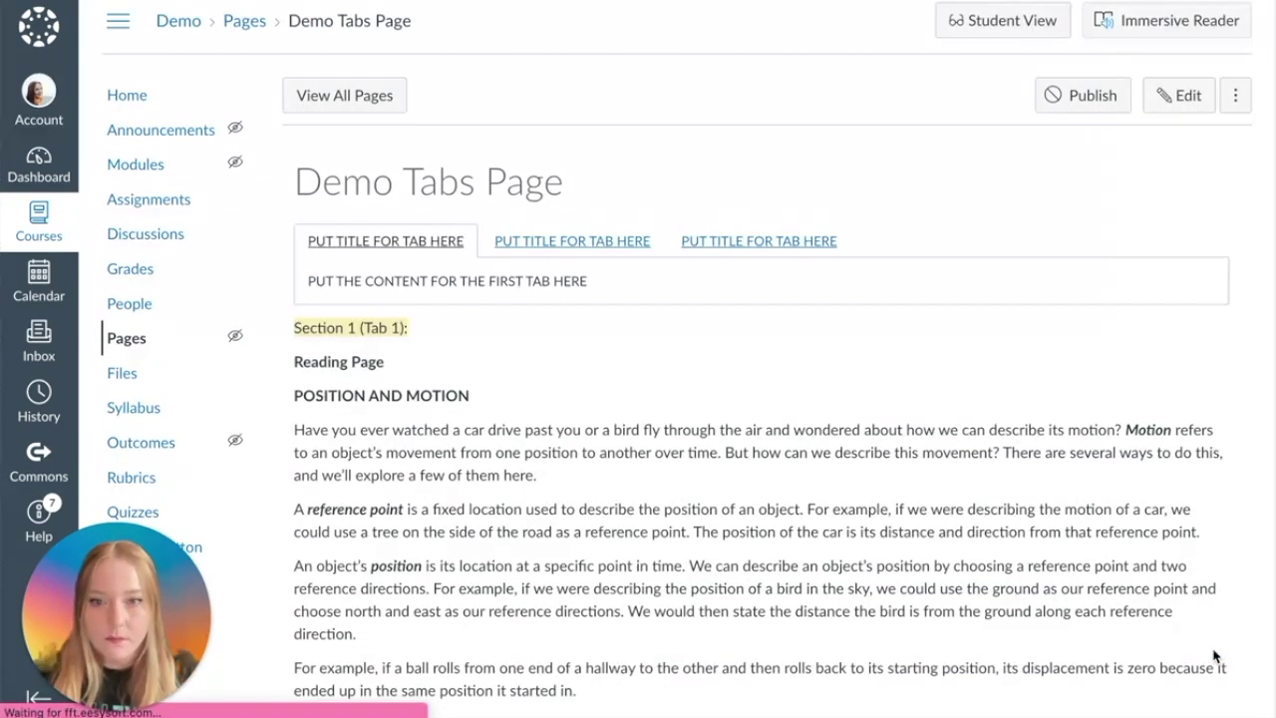
Check the saved page by switching between its three placeholder tabs and looking over the reading content below them
{"action": "left_click", "coordinate": [622, 244]}
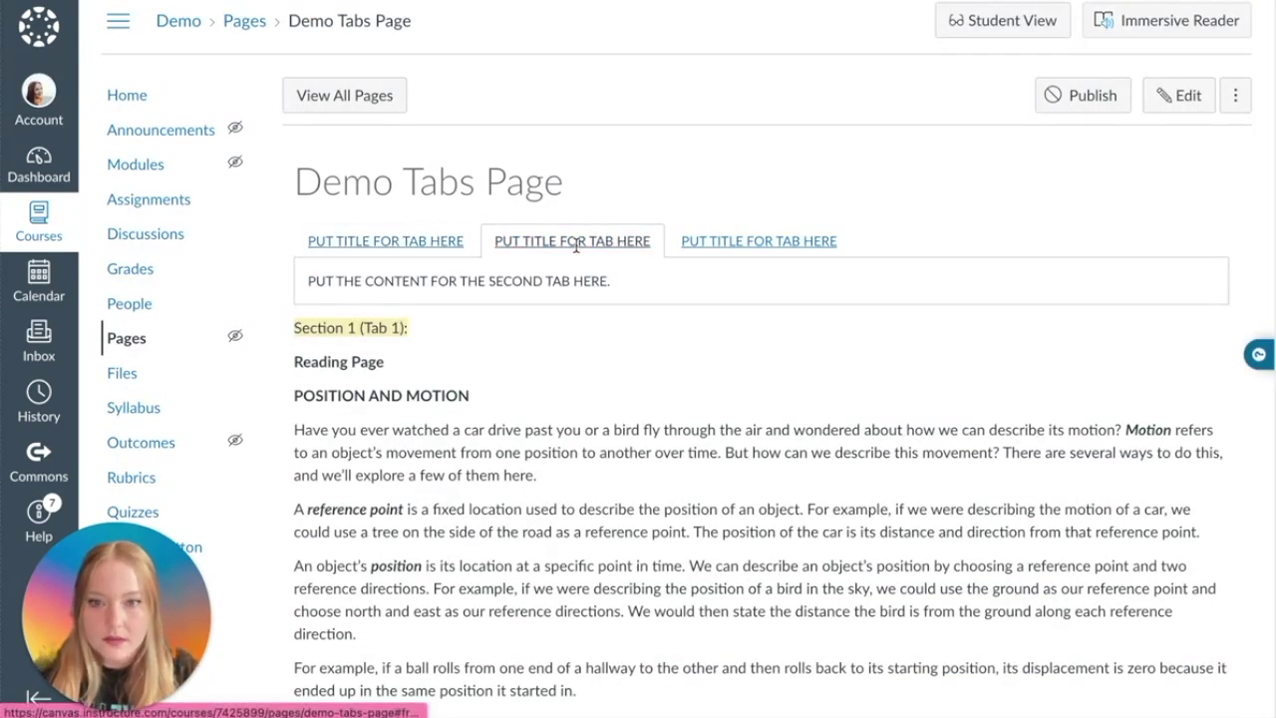
{"action": "left_click", "coordinate": [454, 241]}
{"action": "left_click", "coordinate": [567, 244]}
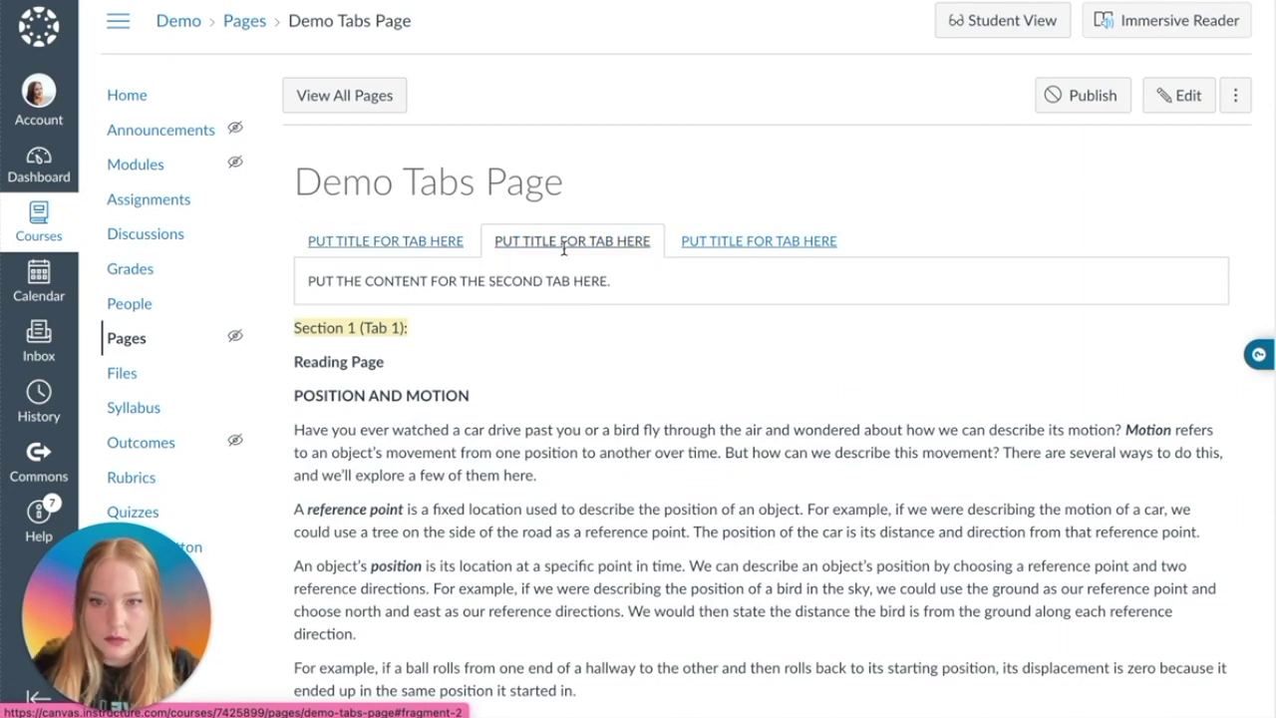
{"action": "left_click", "coordinate": [768, 237]}
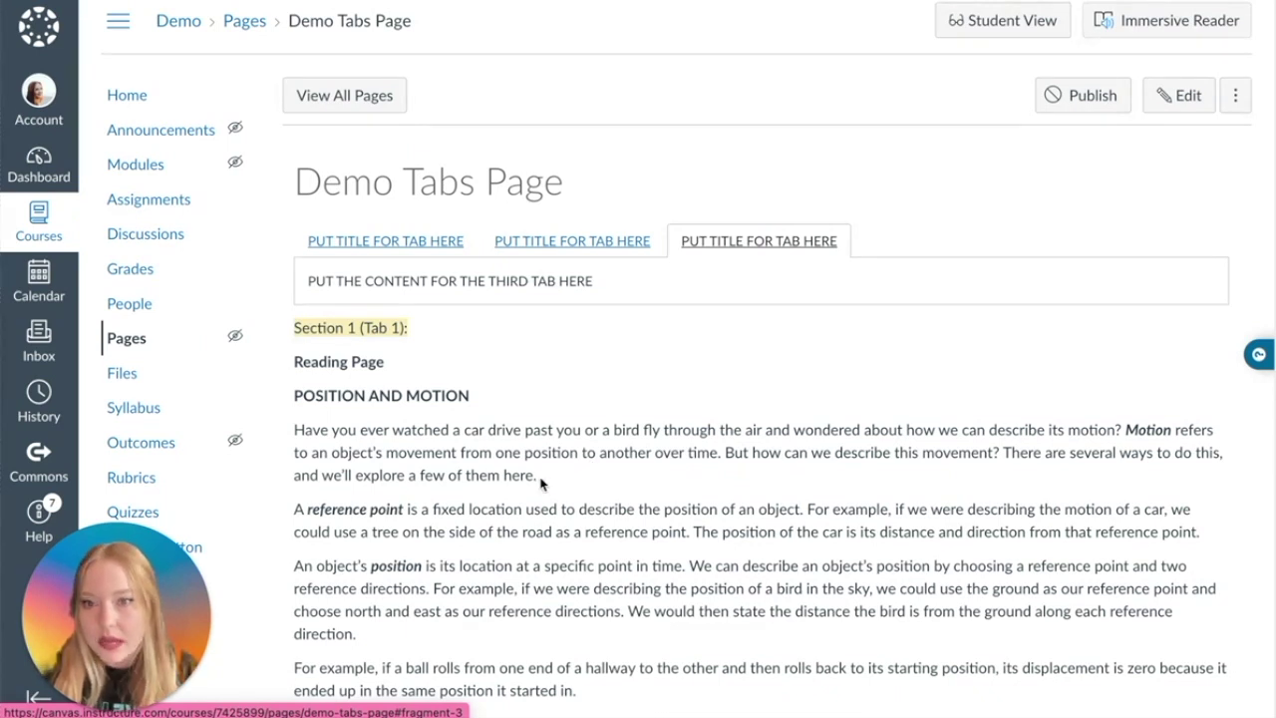
{"action": "scroll", "coordinate": [541, 483], "scroll_direction": "down", "scroll_amount": 3}
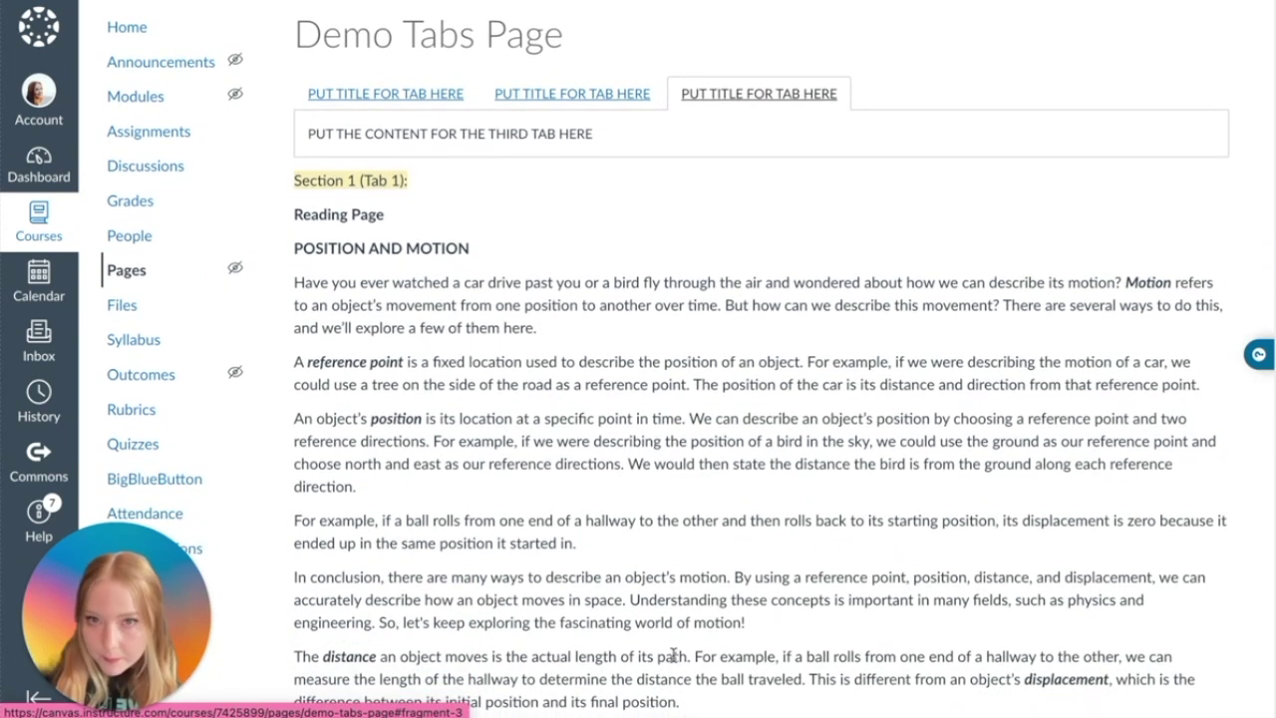
{"action": "scroll", "coordinate": [673, 655], "scroll_direction": "up", "scroll_amount": 3}
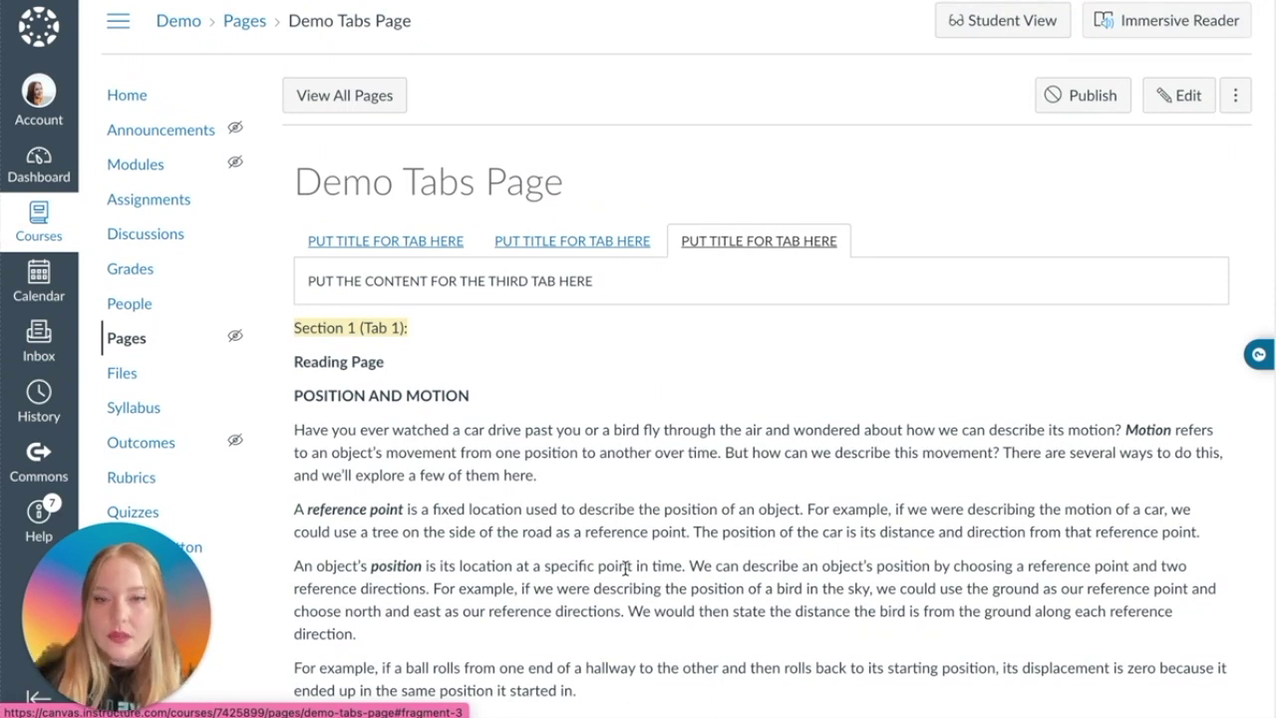
Reopen the Demo Tabs Page for editing and switch its content to the HTML editor
{"action": "left_click", "coordinate": [1168, 110]}
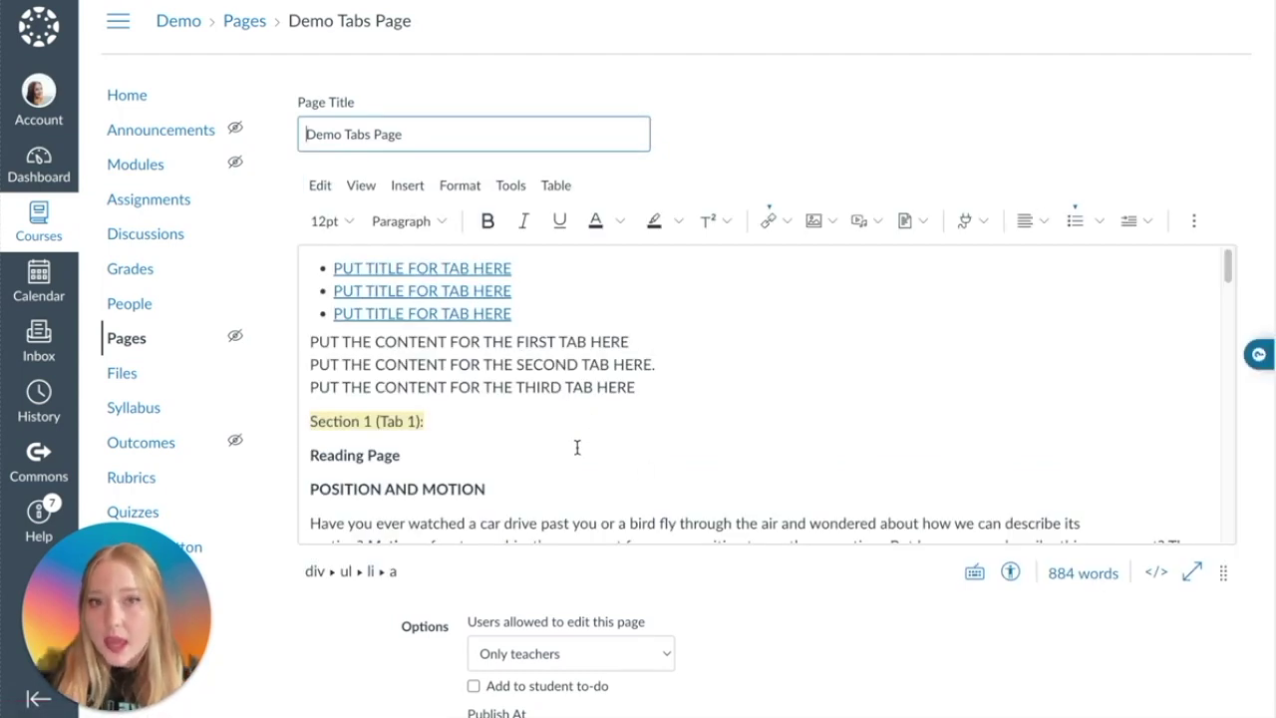
{"action": "scroll", "coordinate": [532, 404], "scroll_direction": "down", "scroll_amount": 1}
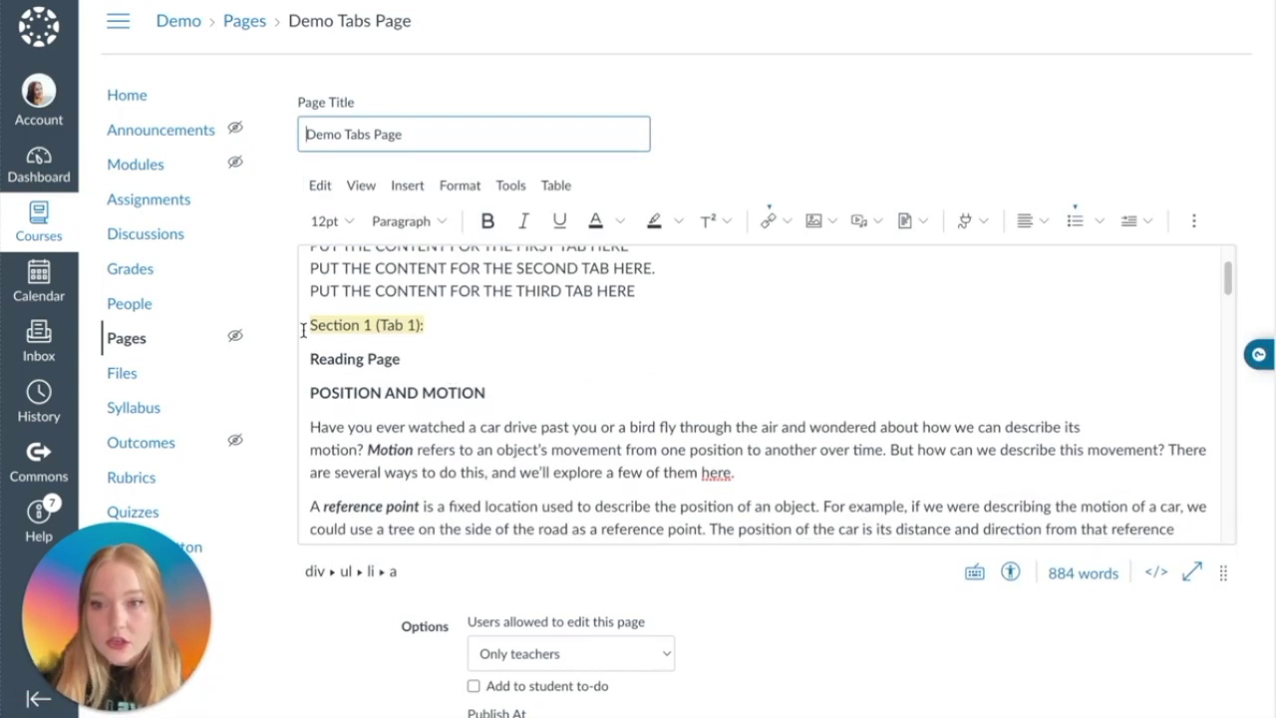
{"action": "left_click_drag", "start_coordinate": [309, 324], "coordinate": [736, 453]}
{"action": "scroll", "coordinate": [649, 433], "scroll_direction": "down", "scroll_amount": 5}
{"action": "scroll", "coordinate": [734, 453], "scroll_direction": "up", "scroll_amount": 10}
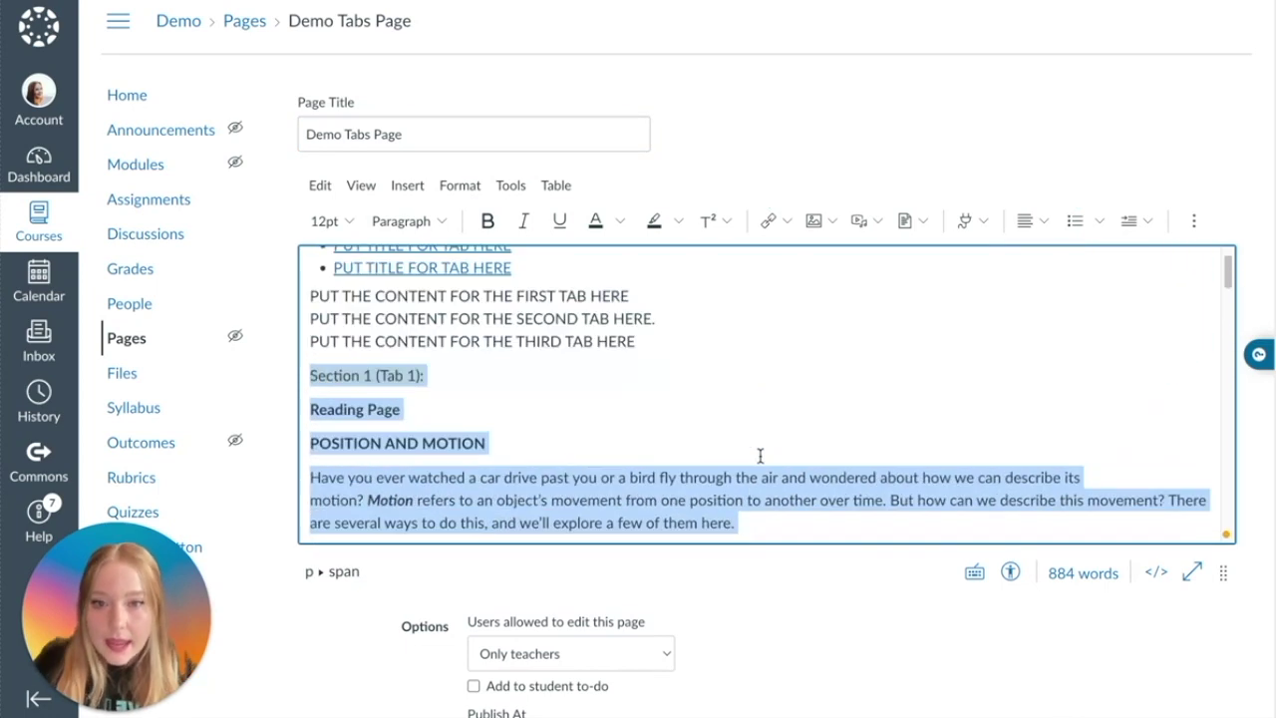
{"action": "left_click", "coordinate": [649, 337]}
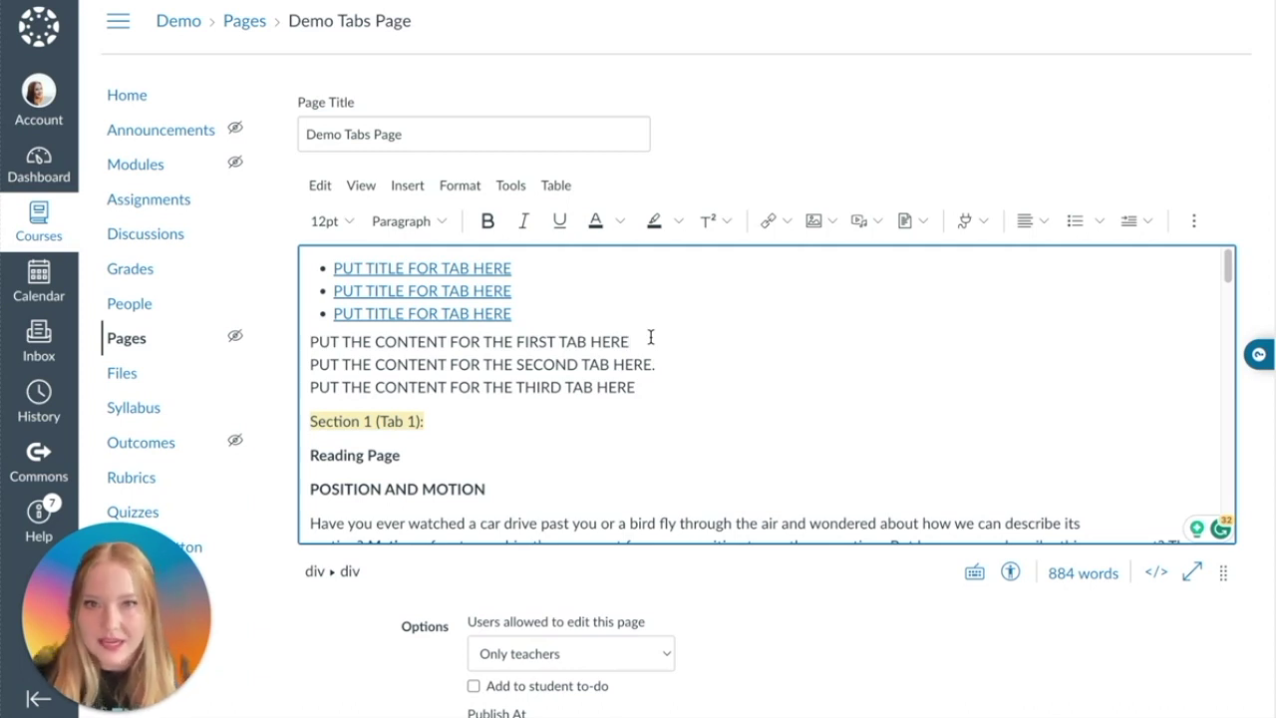
{"action": "left_click", "coordinate": [1150, 571]}
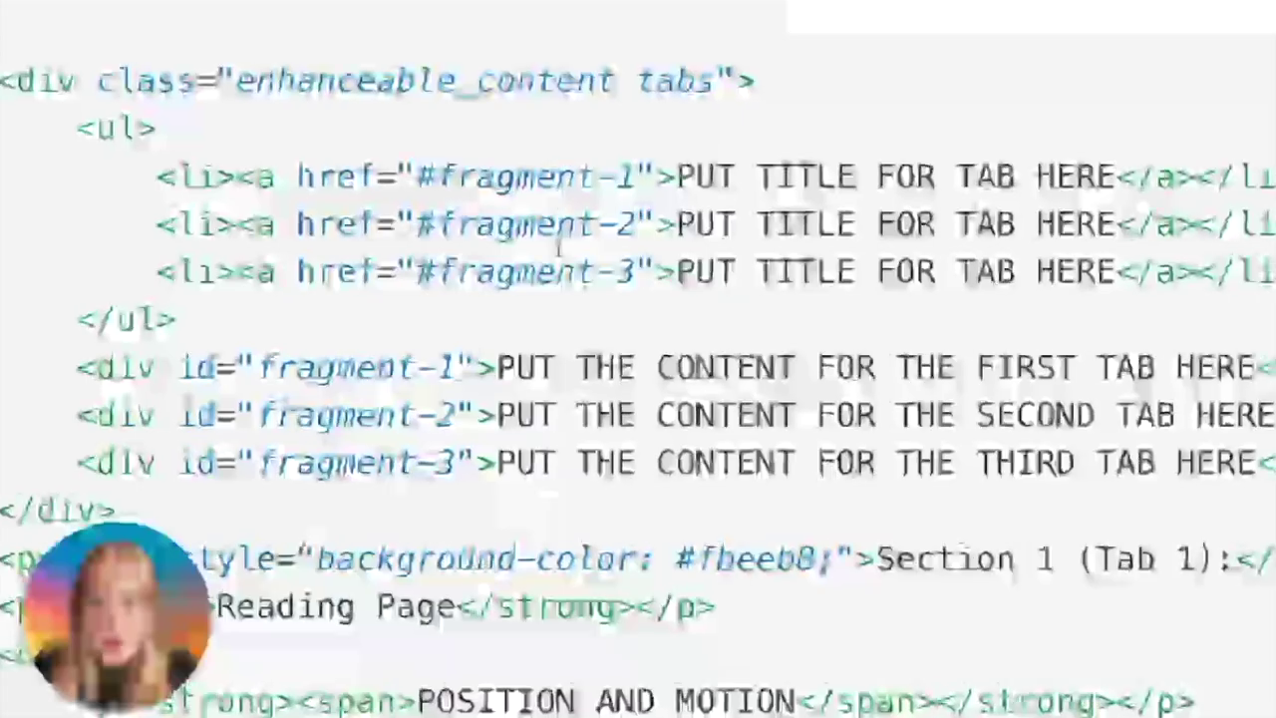
Examine the tab code for the fragment-1 line and its placeholder text "PUT THE CONTENT FOR THE FIRST TAB HERE"
{"action": "scroll", "coordinate": [649, 366], "scroll_direction": "down", "scroll_amount": 5}
{"action": "scroll", "coordinate": [648, 366], "scroll_direction": "right", "scroll_amount": 3}
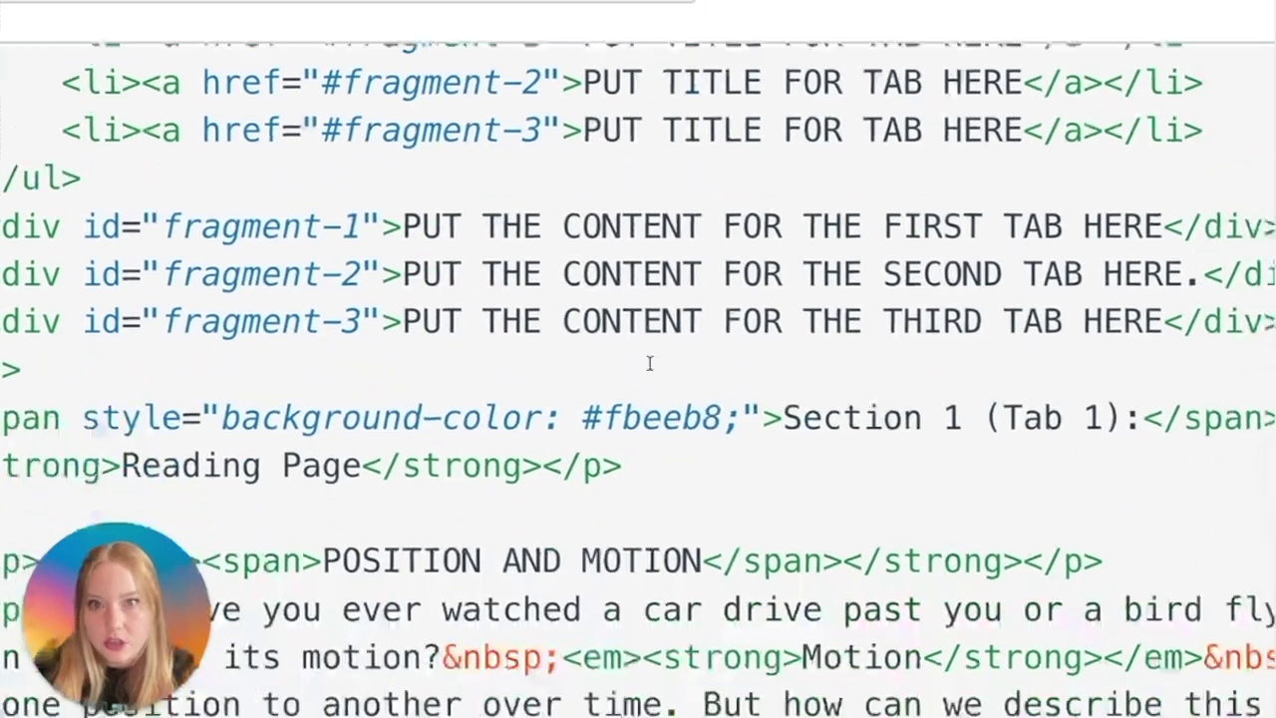
{"action": "scroll", "coordinate": [649, 366], "scroll_direction": "up", "scroll_amount": 5}
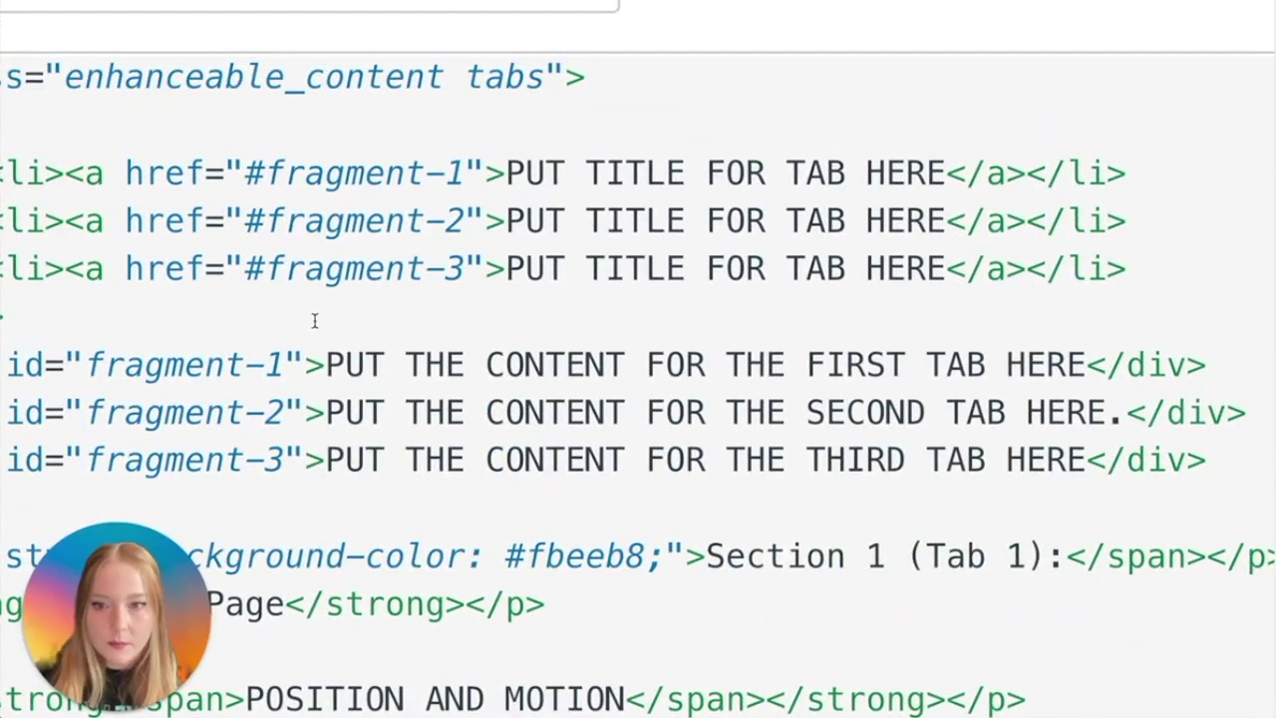
{"action": "left_click_drag", "start_coordinate": [329, 356], "coordinate": [1097, 349]}
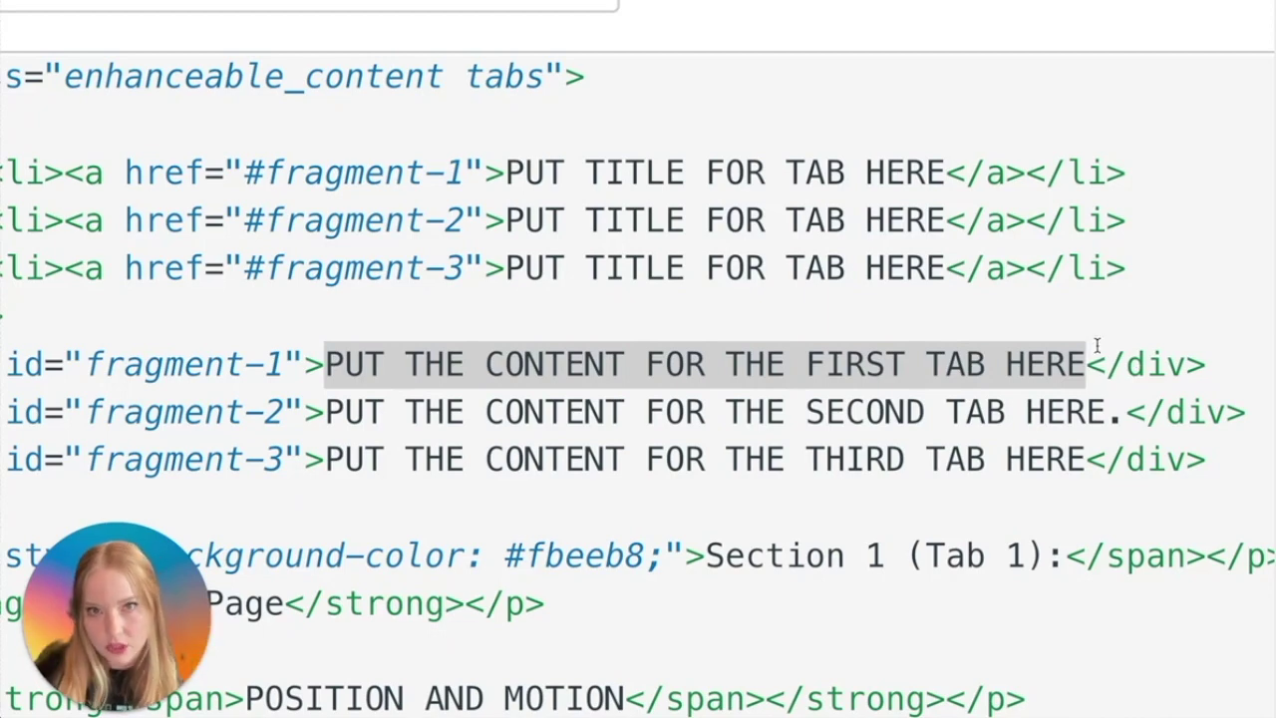
{"action": "left_click", "coordinate": [1227, 365]}
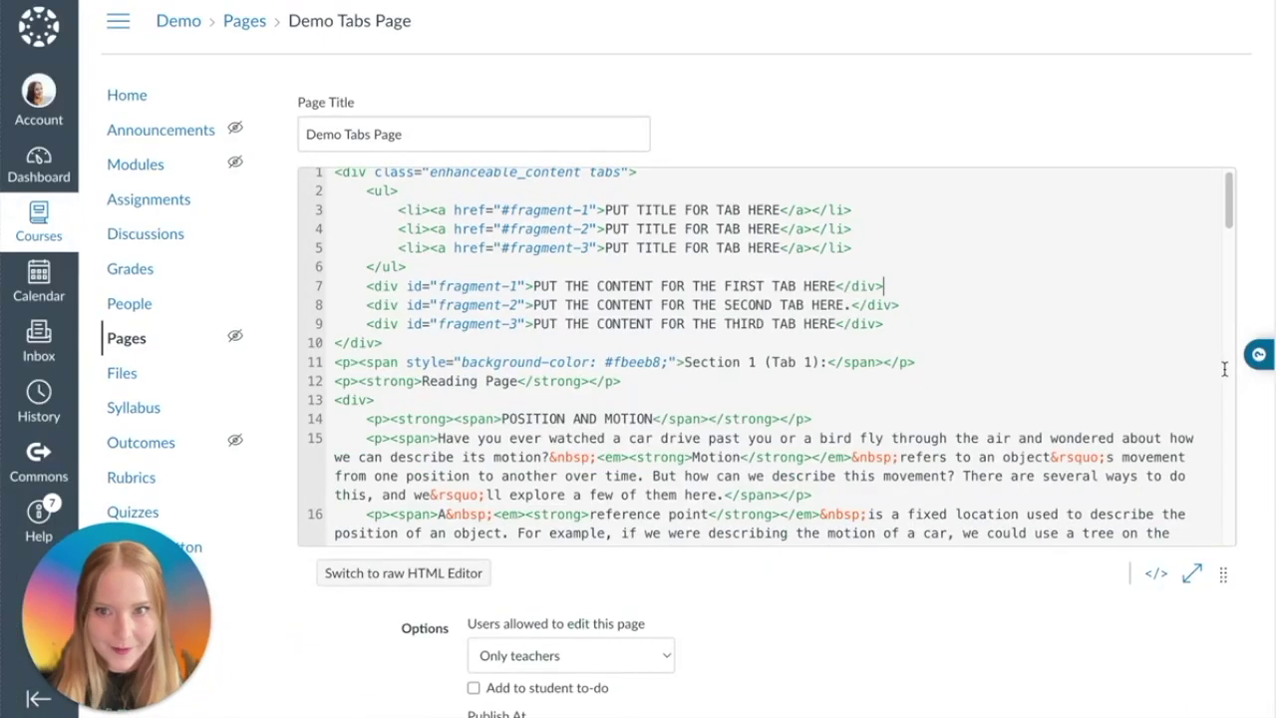
{"action": "scroll", "coordinate": [507, 386], "scroll_direction": "down", "scroll_amount": 1}
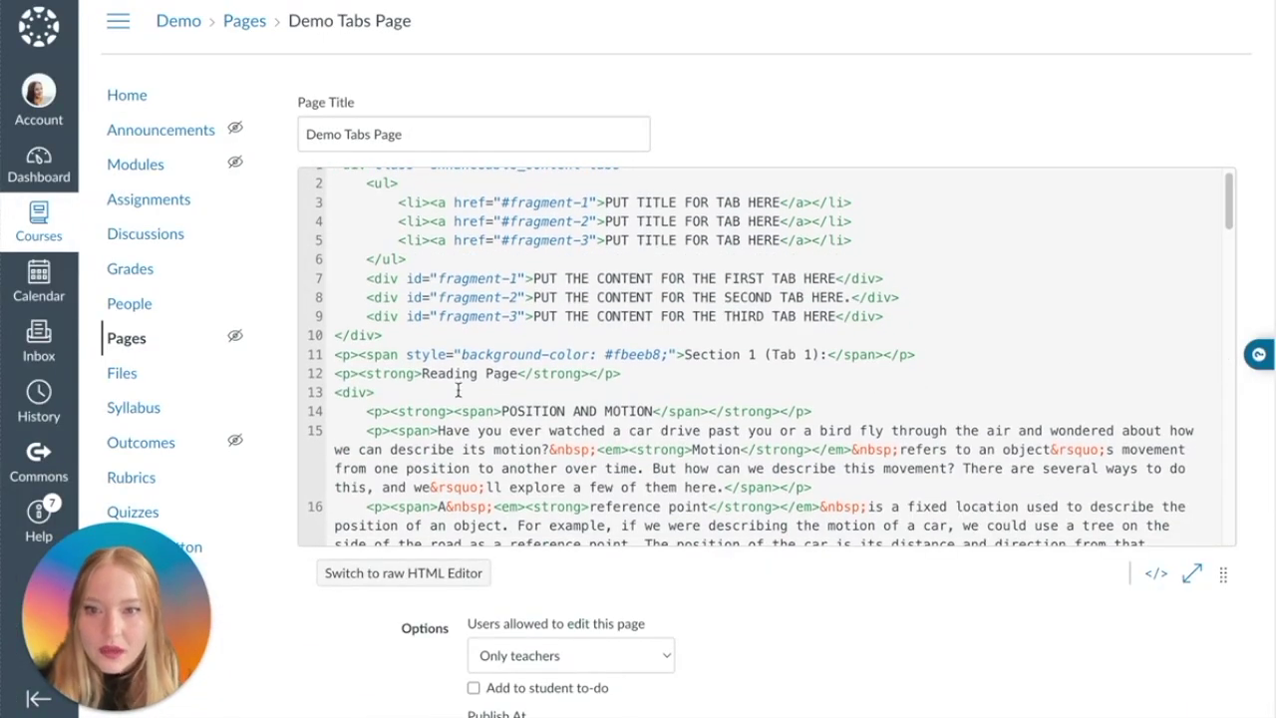
{"action": "left_click_drag", "start_coordinate": [334, 353], "coordinate": [905, 367]}
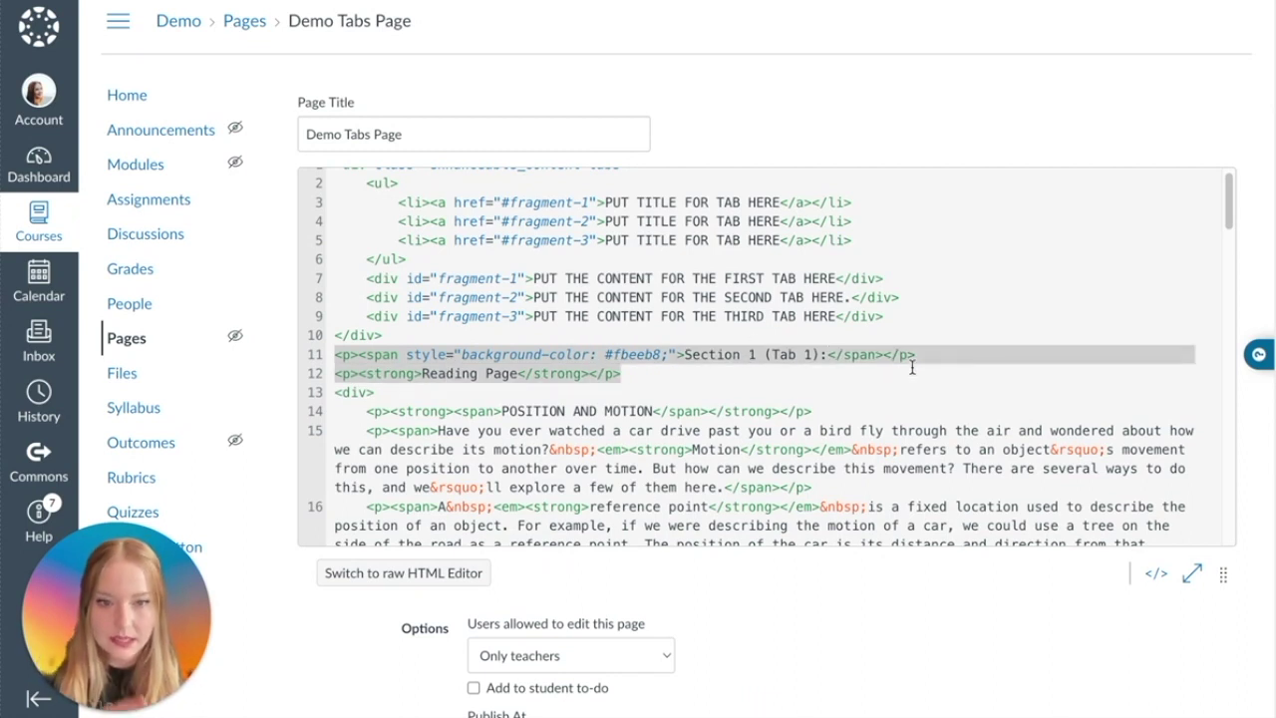
{"action": "left_click_drag", "start_coordinate": [911, 367], "coordinate": [903, 389]}
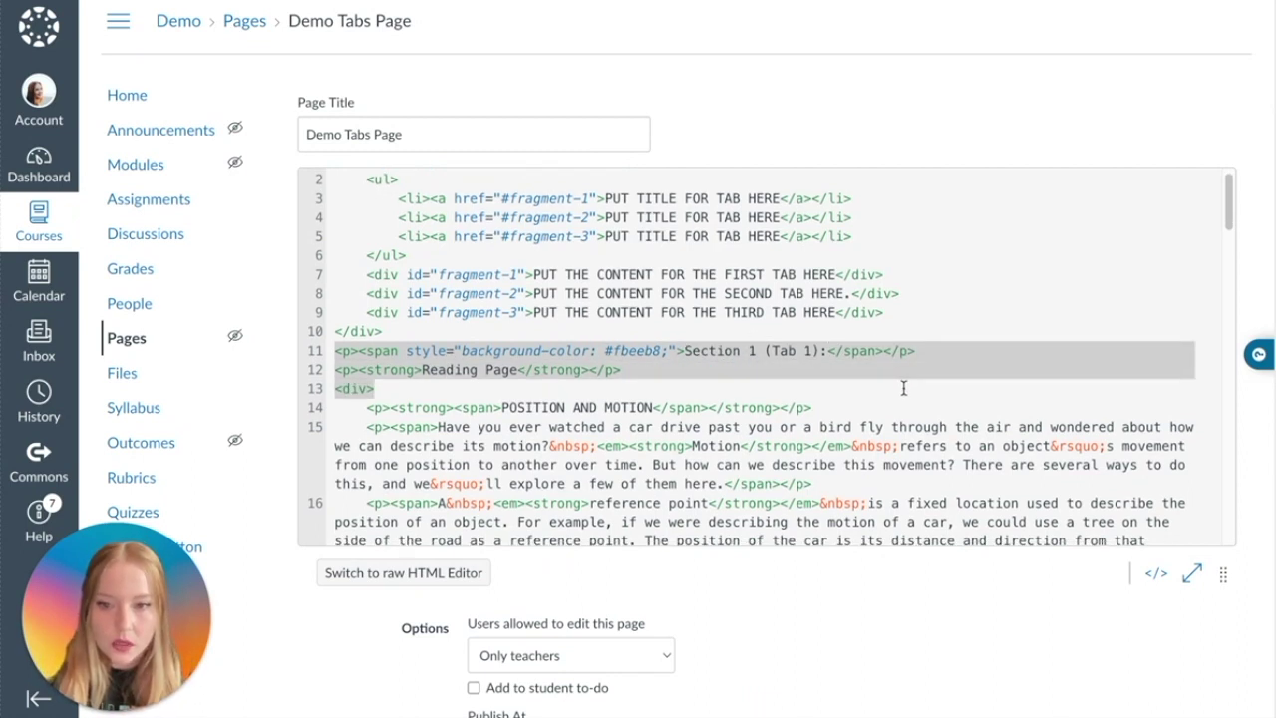
{"action": "scroll", "coordinate": [903, 389], "scroll_direction": "down", "scroll_amount": 3}
{"action": "left_click", "coordinate": [903, 388], "text": "shift"}
{"action": "scroll", "coordinate": [877, 394], "scroll_direction": "down", "scroll_amount": 4}
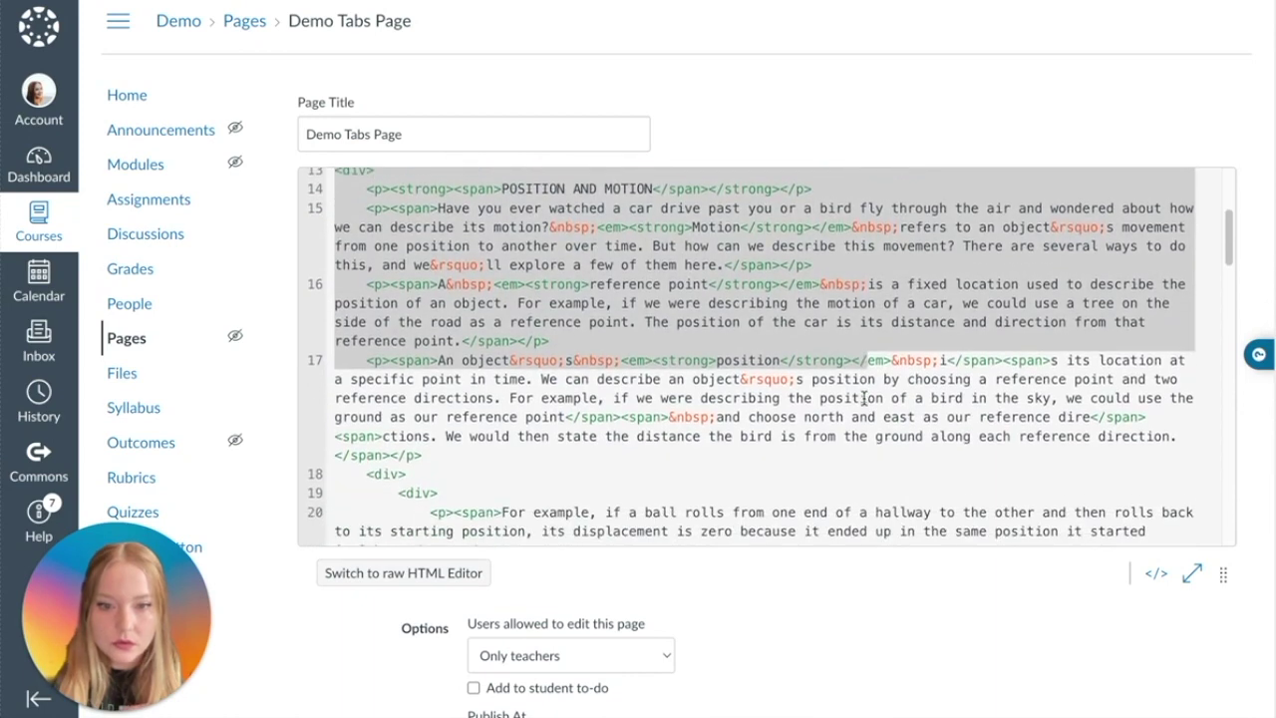
{"action": "scroll", "coordinate": [864, 399], "scroll_direction": "down", "scroll_amount": 1}
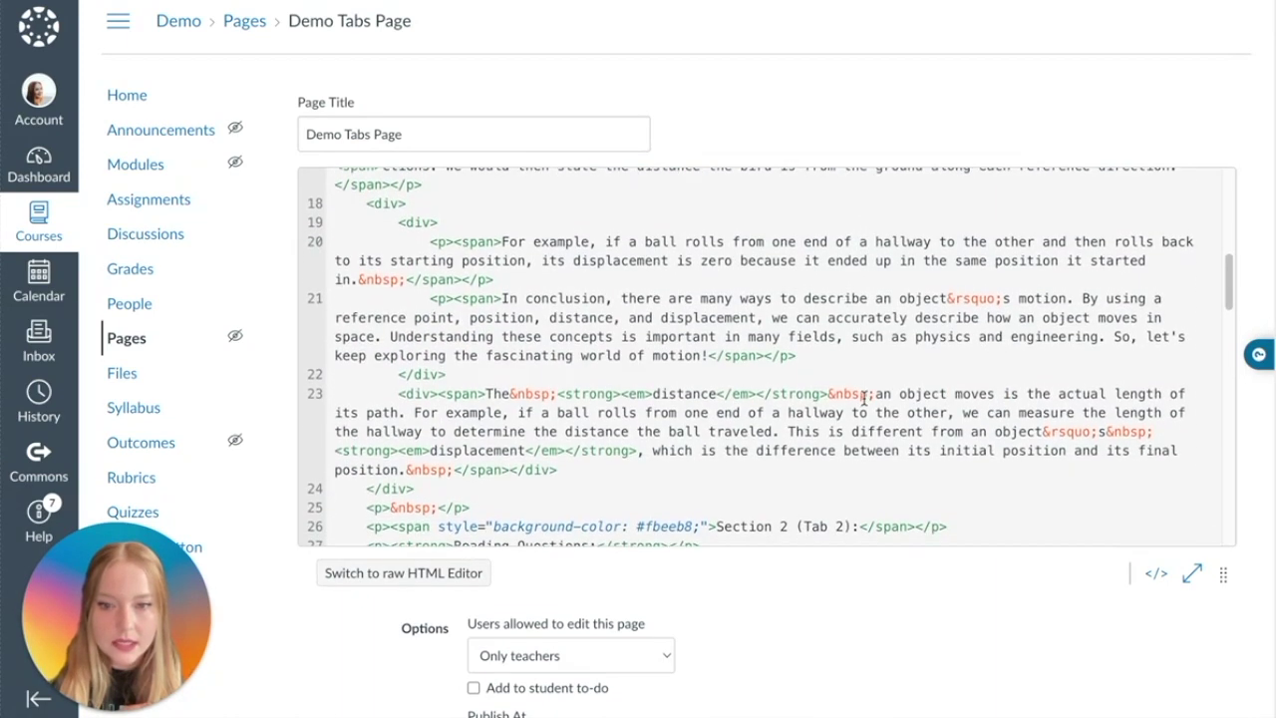
{"action": "left_click", "coordinate": [811, 411], "text": "shift"}
{"action": "left_click", "coordinate": [552, 492], "text": "shift"}
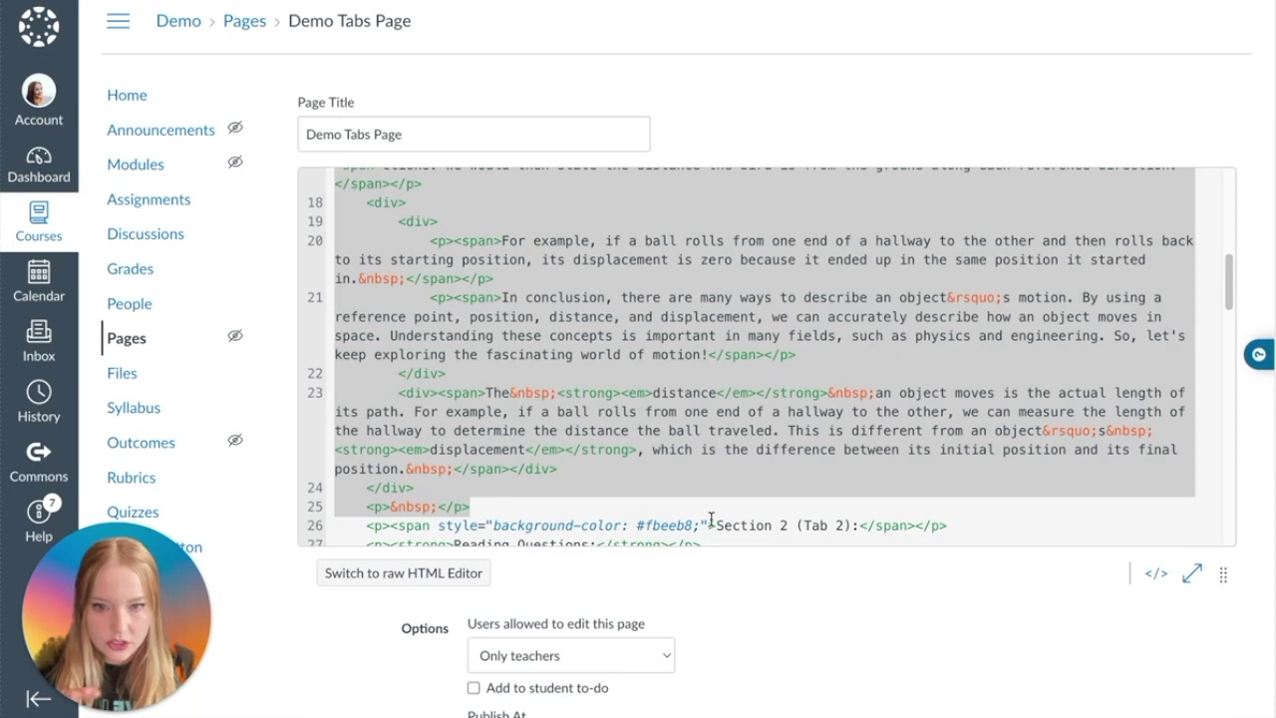
Copy the Section 1 reading code, from the "Section 1 (Tab 1):" line through the closing div before the blank paragraph
{"action": "left_click", "coordinate": [417, 490]}
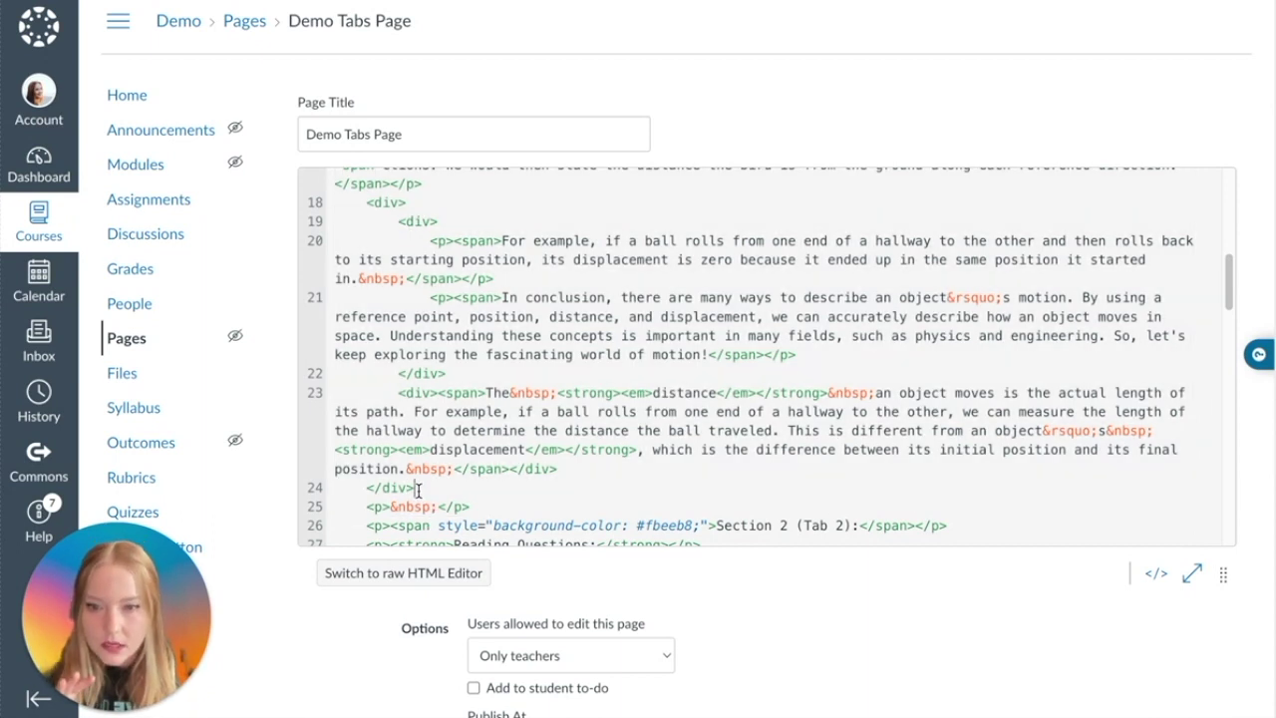
{"action": "left_click_drag", "start_coordinate": [415, 488], "coordinate": [333, 257]}
{"action": "scroll", "coordinate": [343, 331], "scroll_direction": "up", "scroll_amount": 5}
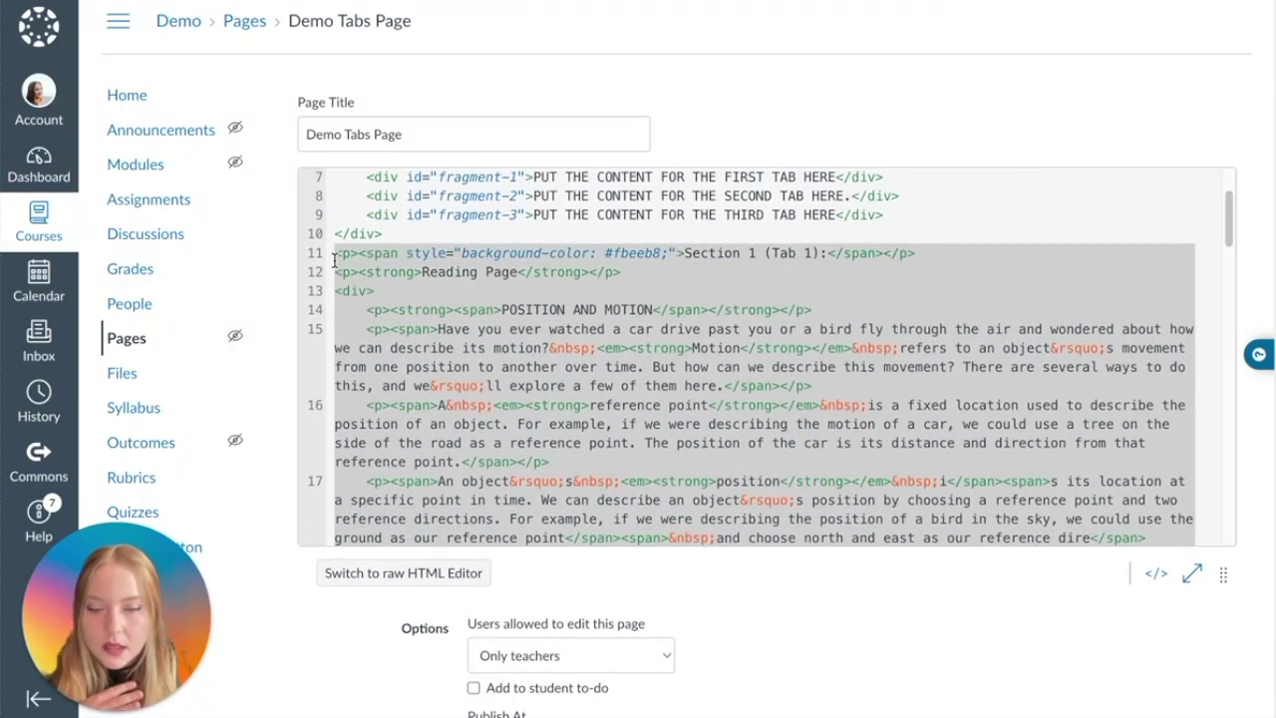
{"action": "right_click", "coordinate": [424, 342]}
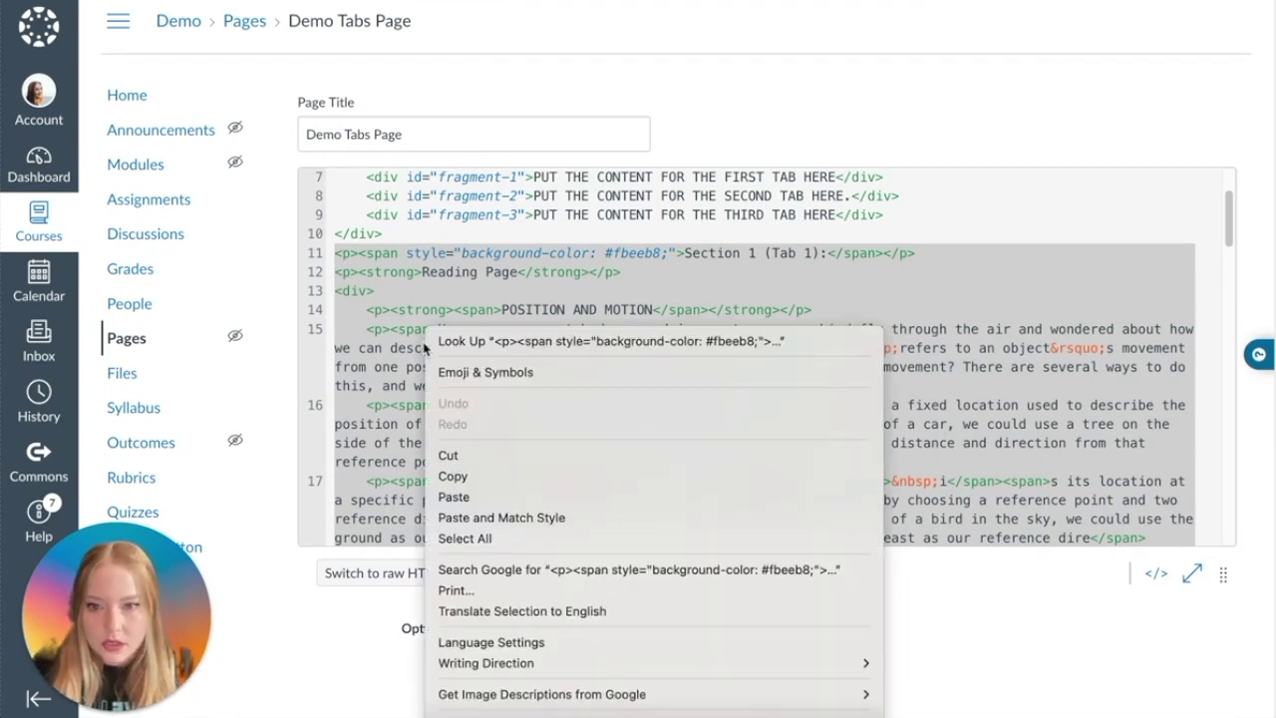
{"action": "left_click", "coordinate": [456, 476]}
Paste the copied Section 1 code inside the fragment-1 div, just before its closing tag, and save the page
{"action": "scroll", "coordinate": [510, 454], "scroll_direction": "up", "scroll_amount": 1}
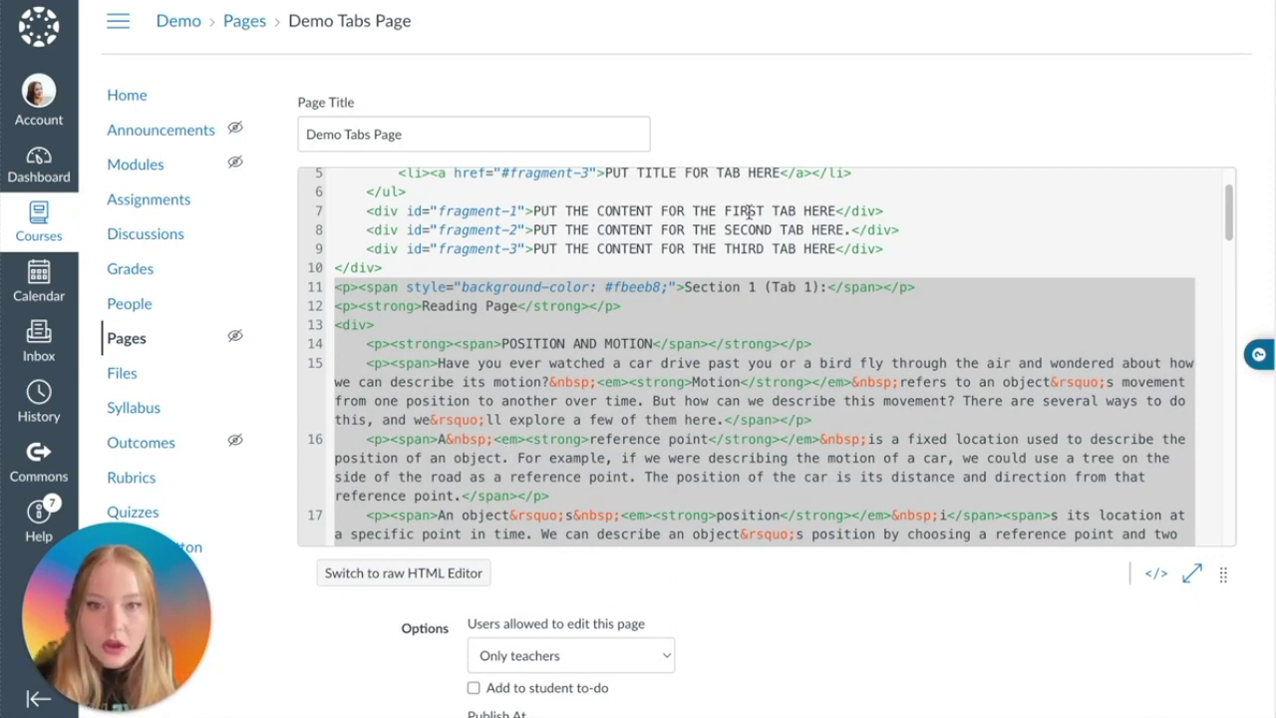
{"action": "left_click", "coordinate": [837, 210]}
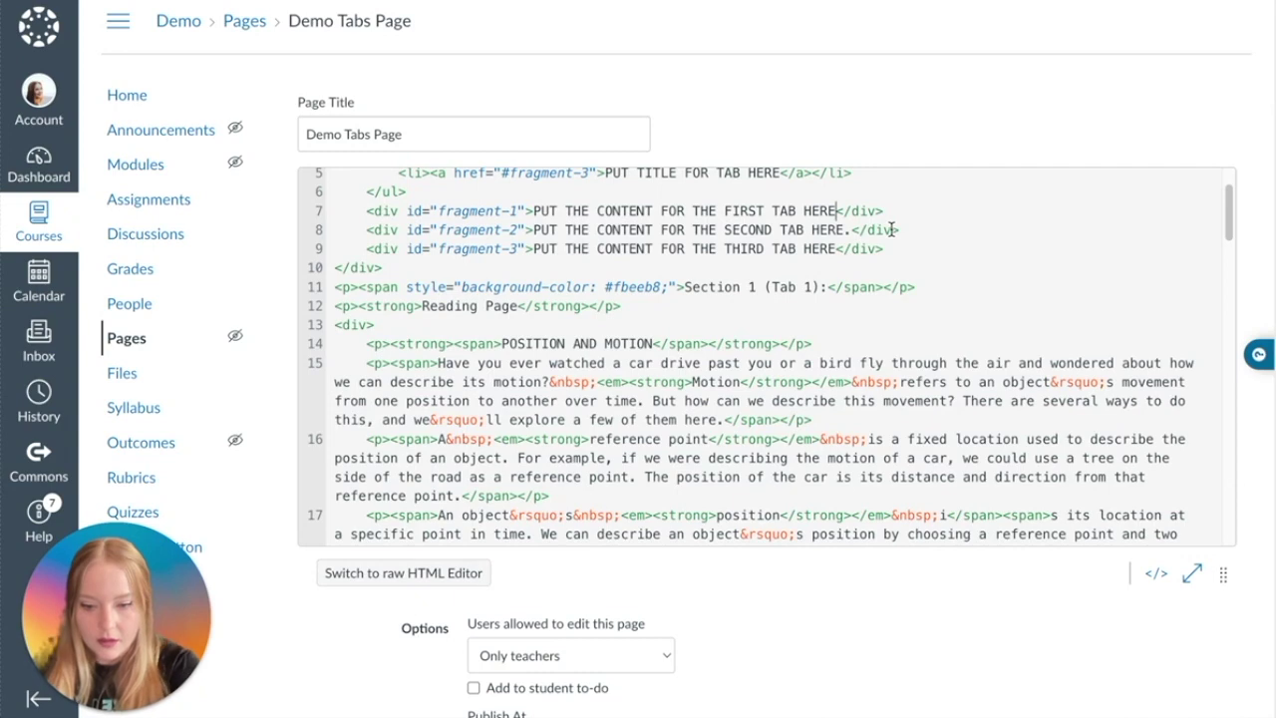
{"action": "key", "text": "ctrl+v"}
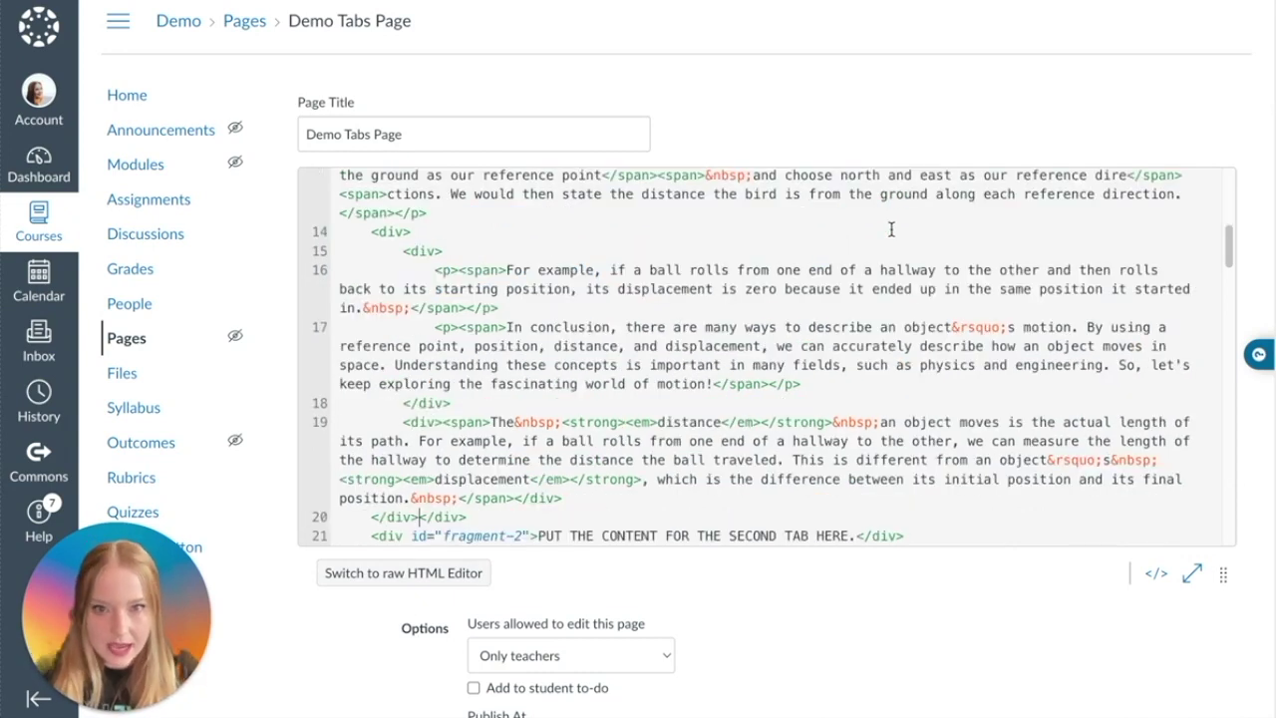
{"action": "scroll", "coordinate": [957, 641], "scroll_direction": "down", "scroll_amount": 2}
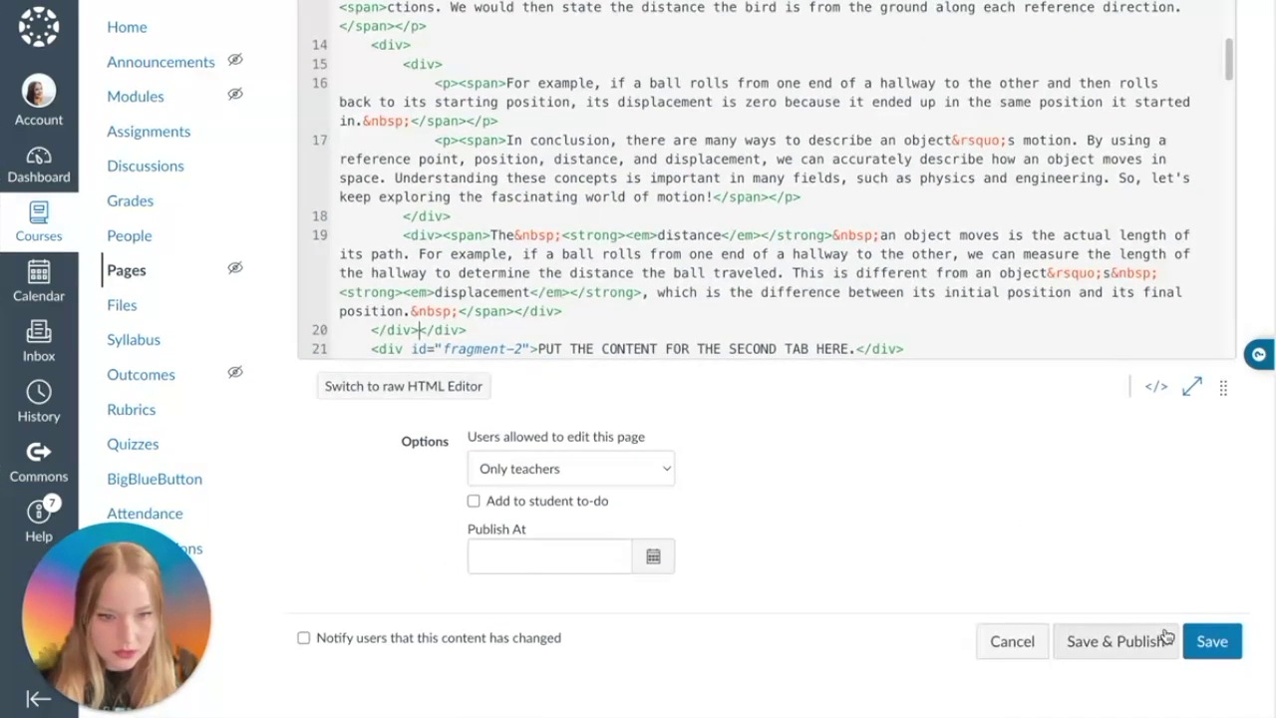
{"action": "left_click", "coordinate": [1206, 641]}
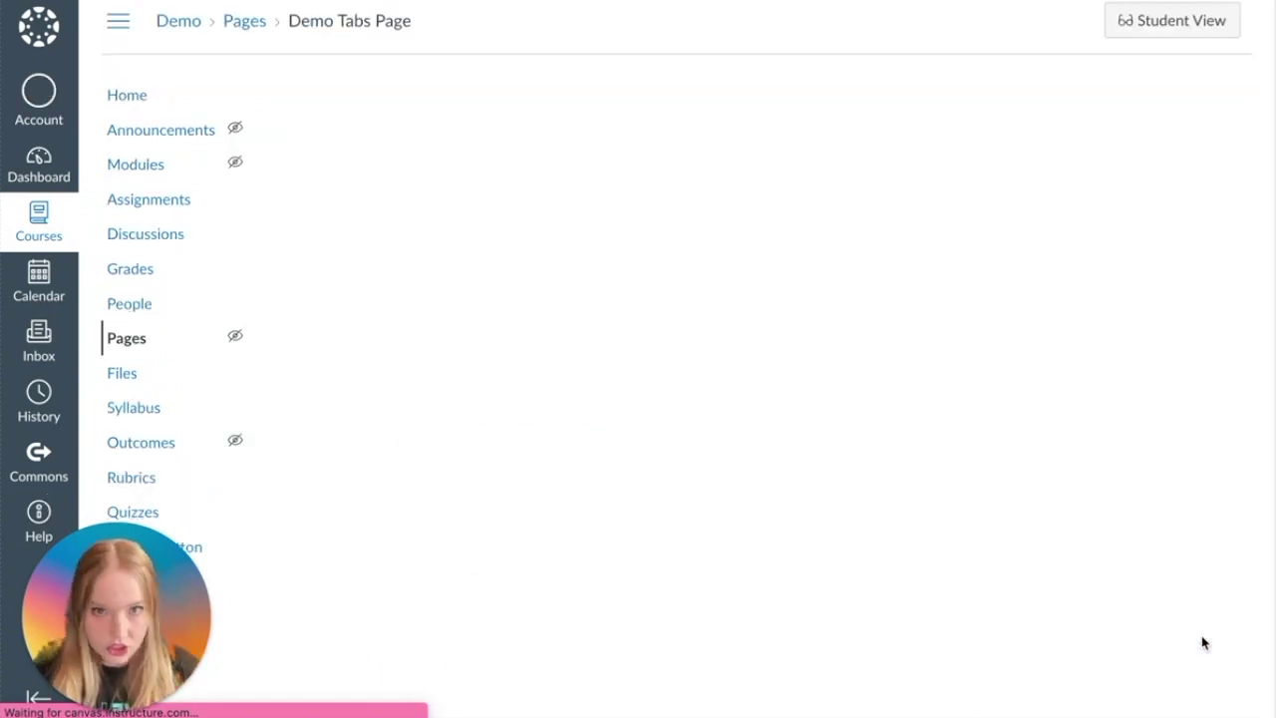
Review the saved page, comparing the Section 1 reading inside the first tab with the duplicate text below the tabs
{"action": "scroll", "coordinate": [797, 449], "scroll_direction": "down", "scroll_amount": 1}
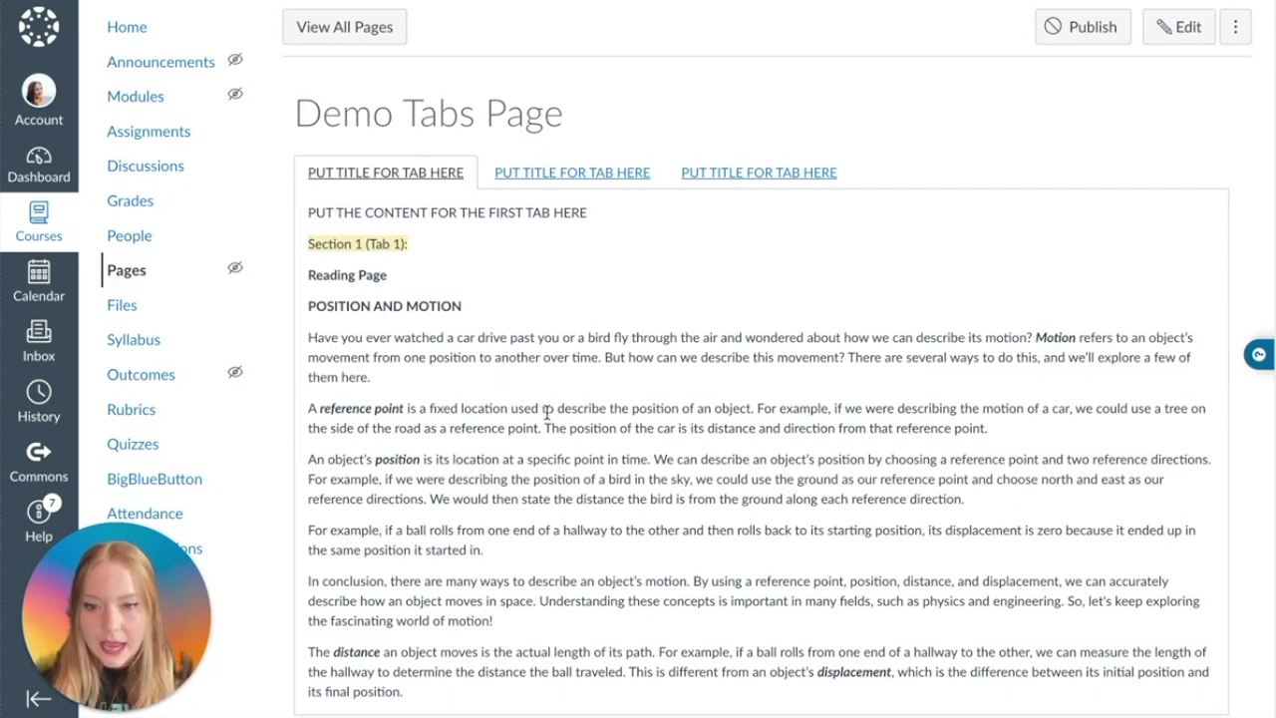
{"action": "scroll", "coordinate": [547, 412], "scroll_direction": "down", "scroll_amount": 2}
{"action": "scroll", "coordinate": [547, 412], "scroll_direction": "down", "scroll_amount": 4}
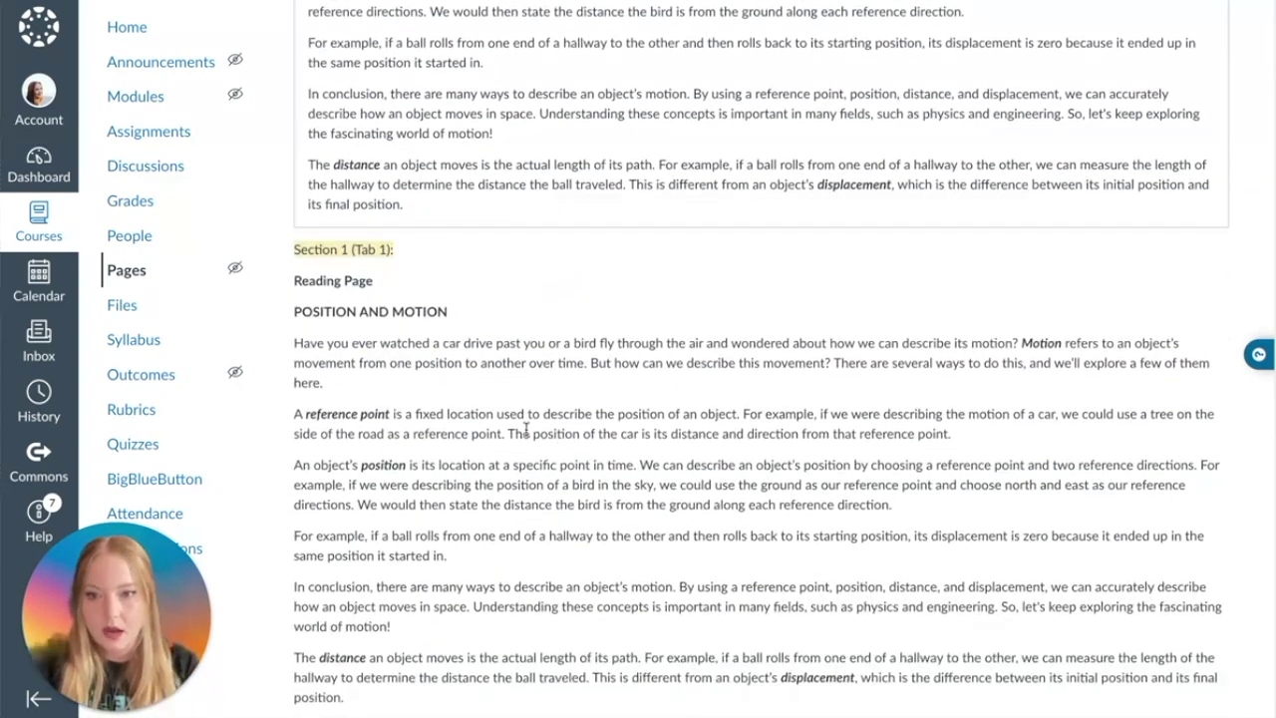
{"action": "scroll", "coordinate": [288, 248], "scroll_direction": "up", "scroll_amount": 7}
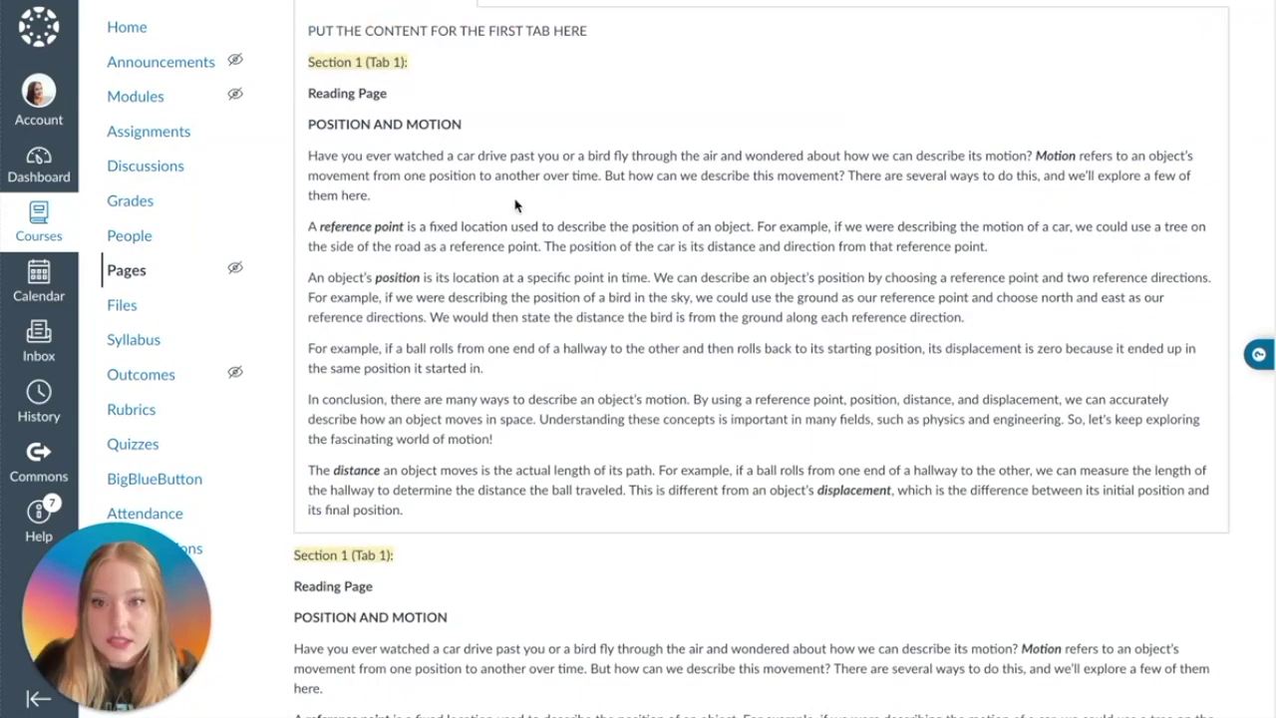
{"action": "scroll", "coordinate": [510, 329], "scroll_direction": "down", "scroll_amount": 4}
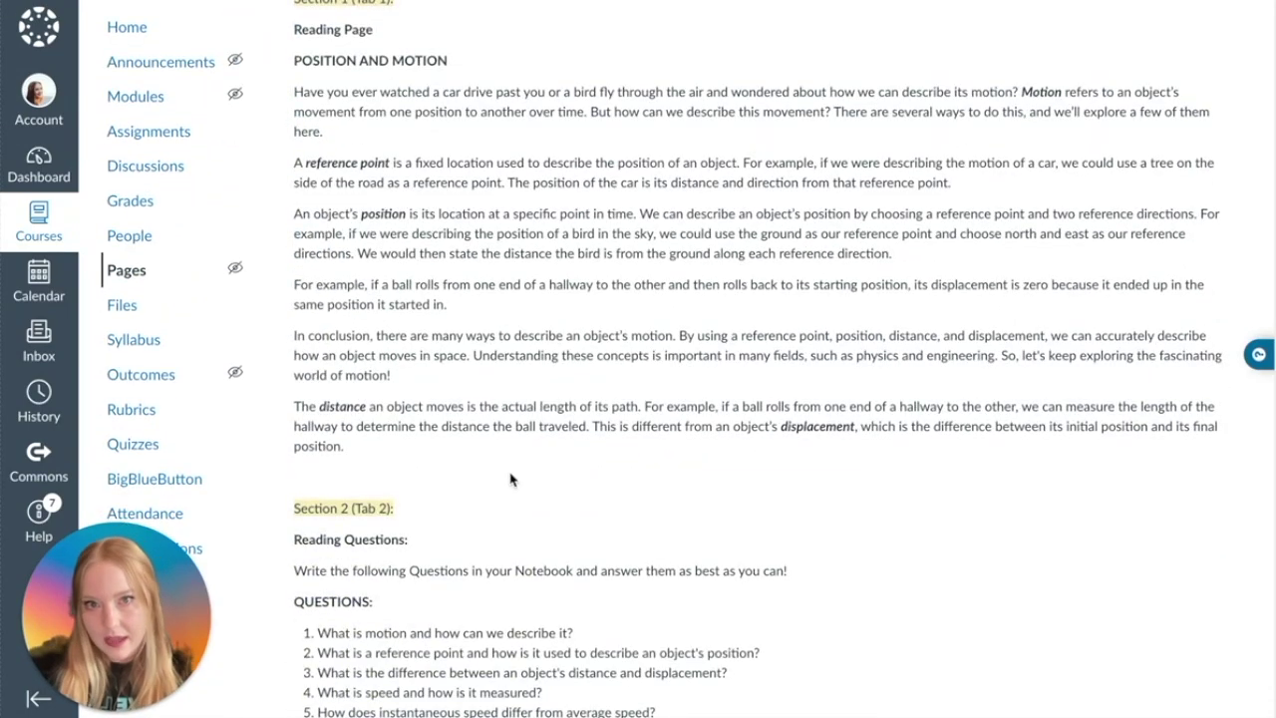
{"action": "scroll", "coordinate": [552, 451], "scroll_direction": "up", "scroll_amount": 4}
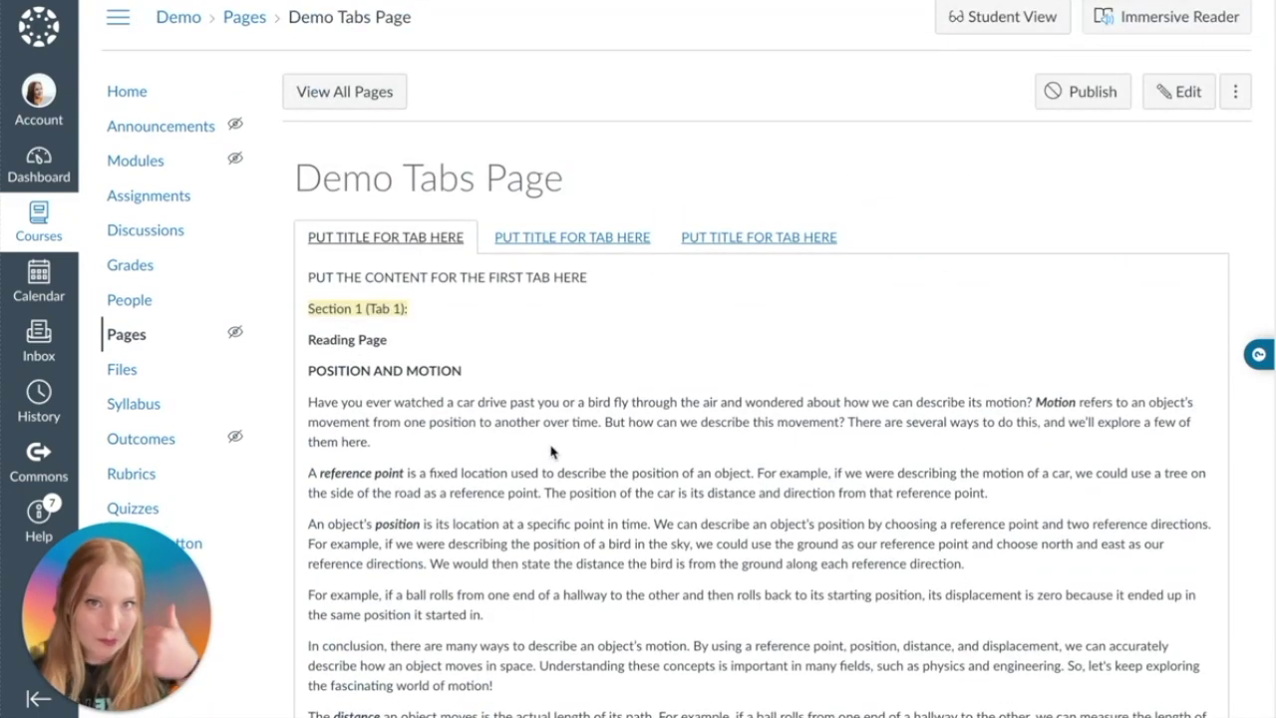
Reopen the Demo Tabs Page for editing and show its content as HTML code
{"action": "left_click", "coordinate": [1184, 101]}
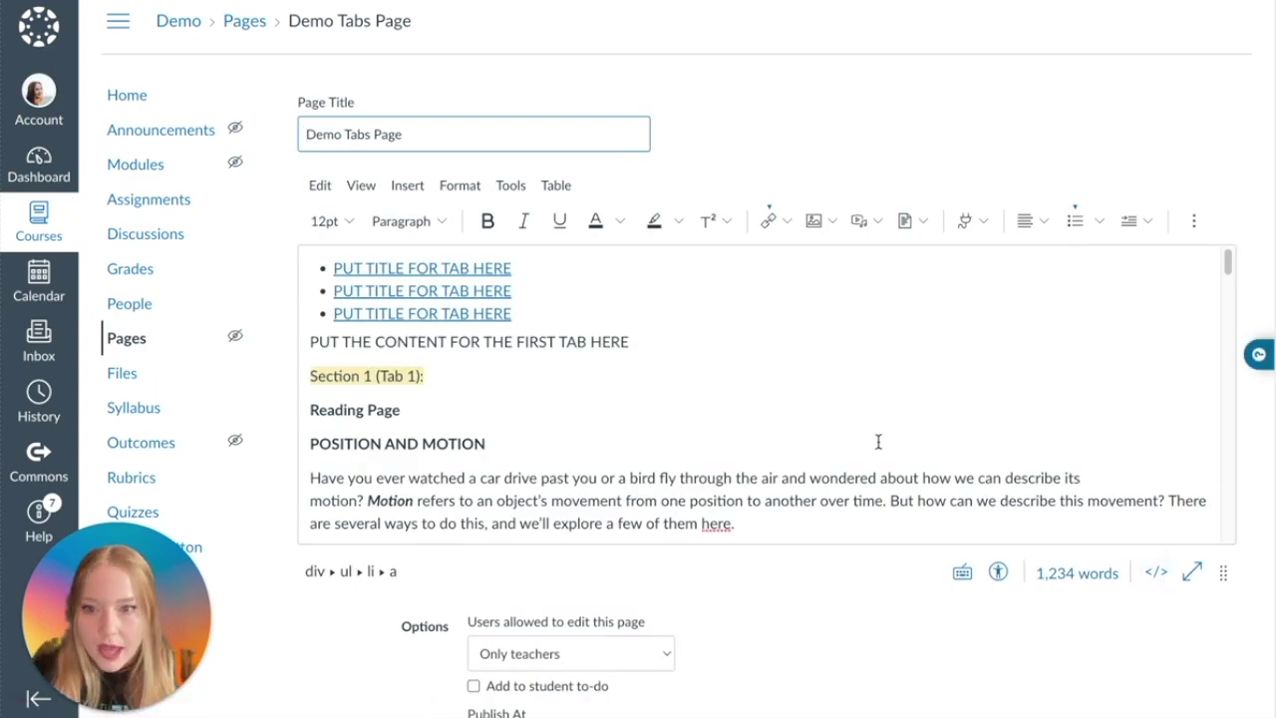
{"action": "scroll", "coordinate": [867, 440], "scroll_direction": "down", "scroll_amount": 1}
{"action": "scroll", "coordinate": [866, 440], "scroll_direction": "down", "scroll_amount": 5}
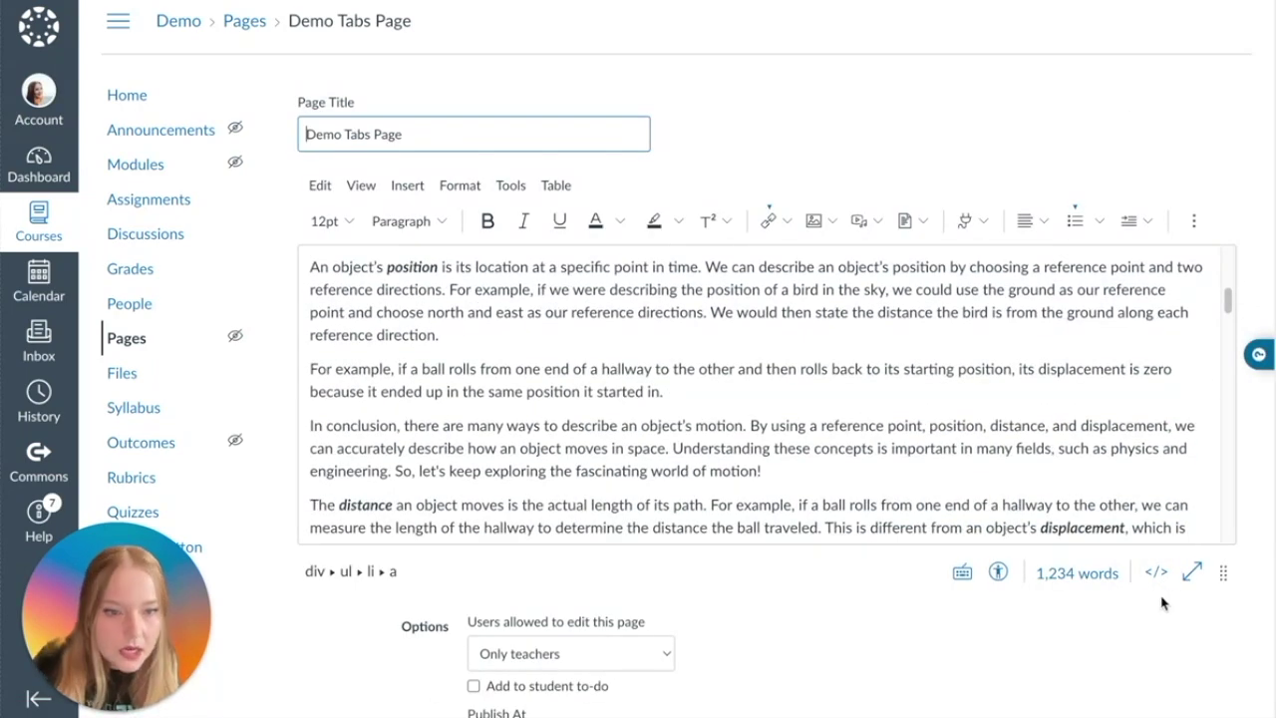
{"action": "left_click", "coordinate": [1156, 573]}
{"action": "scroll", "coordinate": [598, 379], "scroll_direction": "down", "scroll_amount": 1}
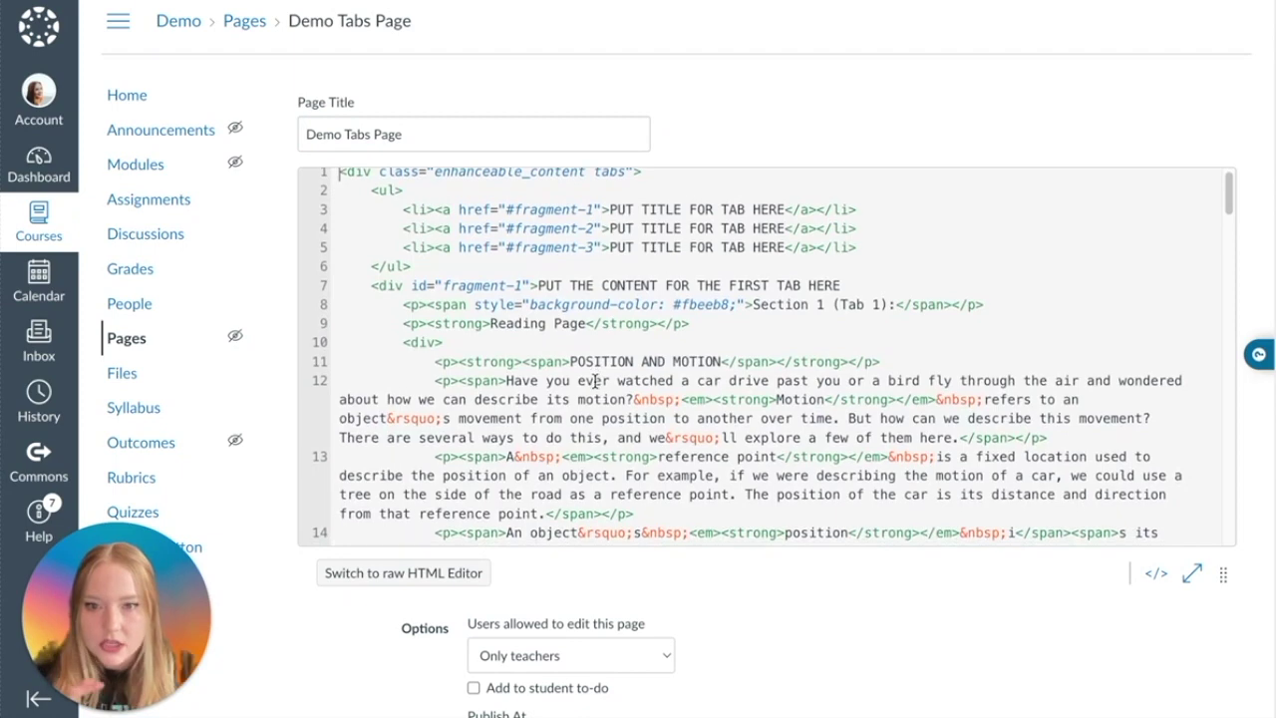
Copy the Section 2 reading questions code, from the "Section 2 (Tab 2):" line through the closing ol tag
{"action": "scroll", "coordinate": [596, 382], "scroll_direction": "down", "scroll_amount": 8}
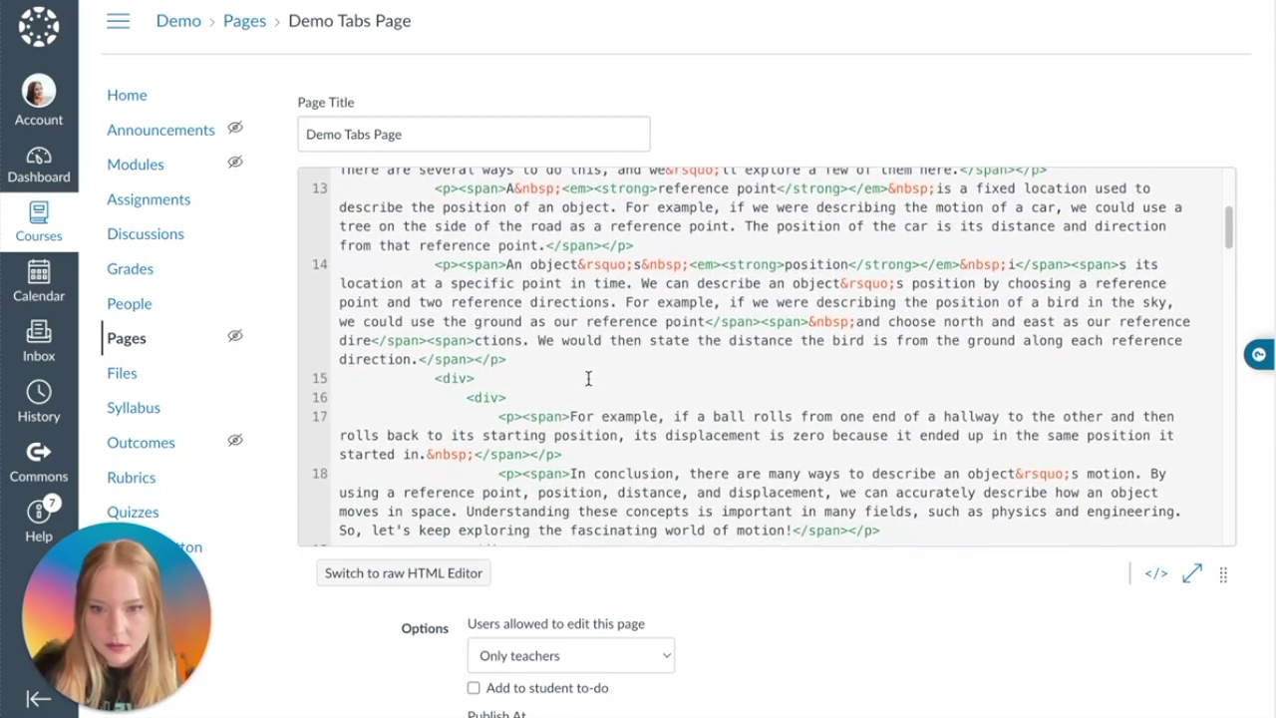
{"action": "scroll", "coordinate": [590, 377], "scroll_direction": "down", "scroll_amount": 4}
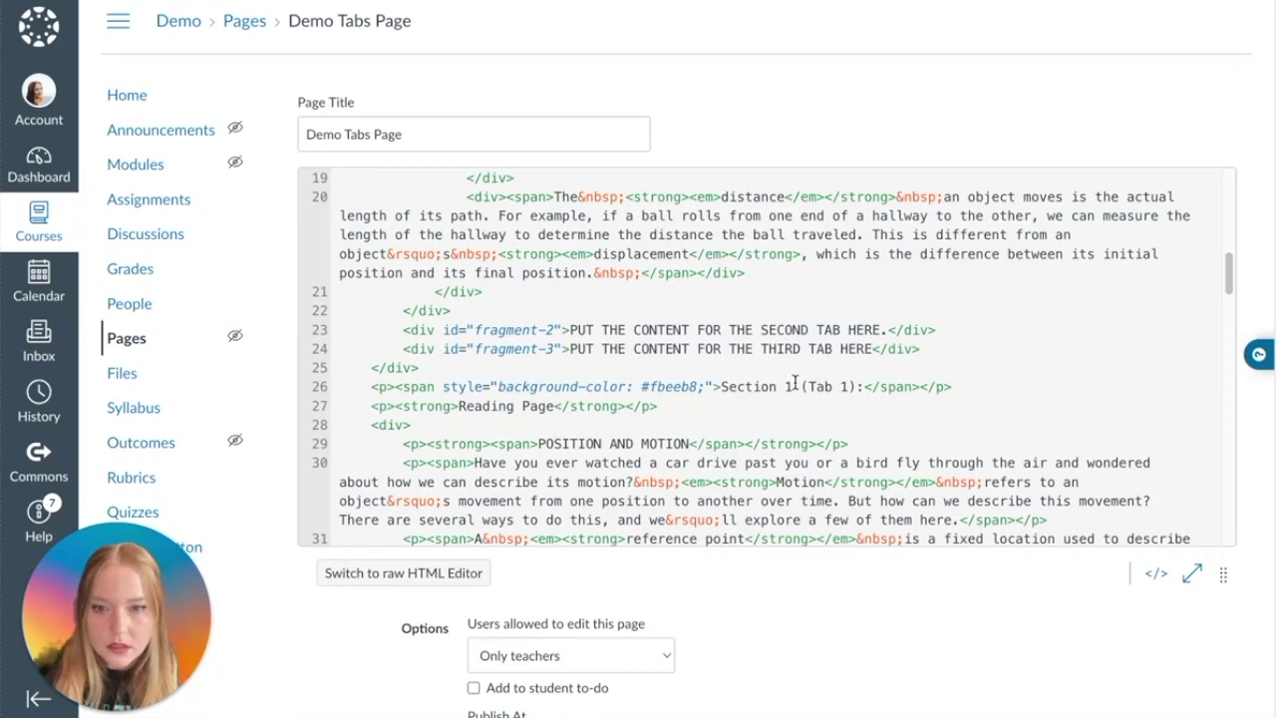
{"action": "scroll", "coordinate": [794, 382], "scroll_direction": "down", "scroll_amount": 6}
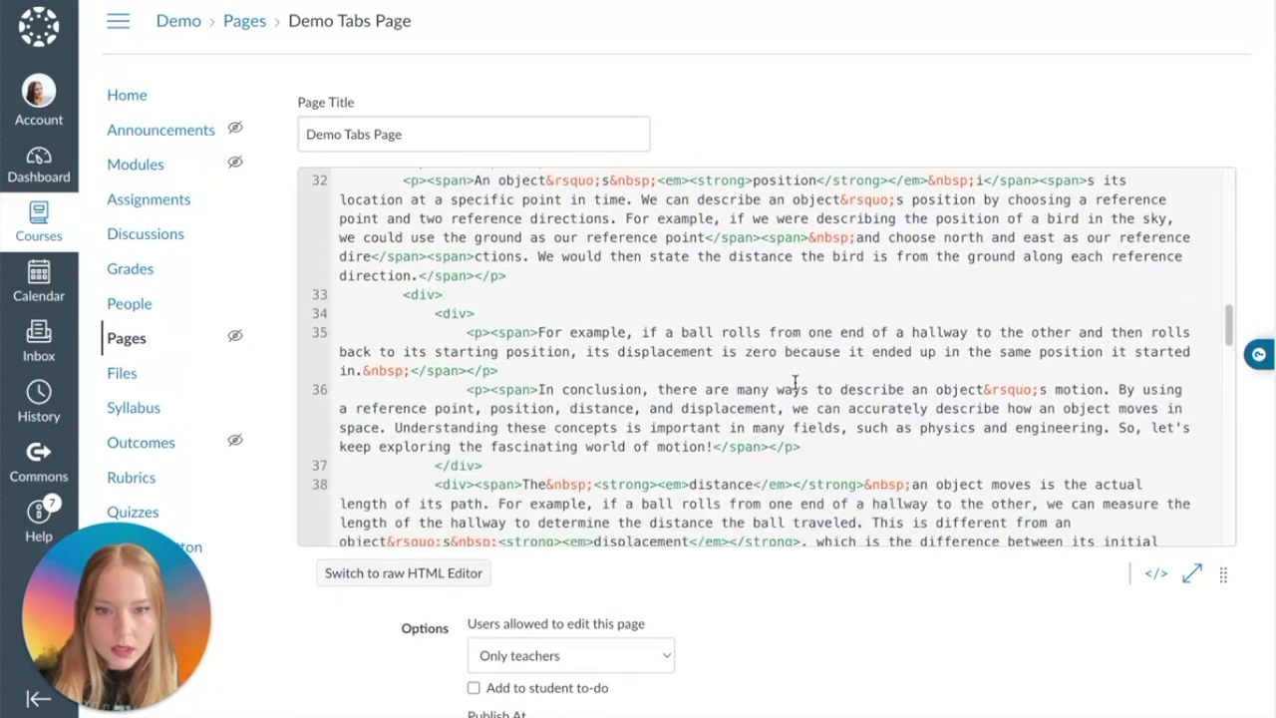
{"action": "scroll", "coordinate": [795, 383], "scroll_direction": "down", "scroll_amount": 5}
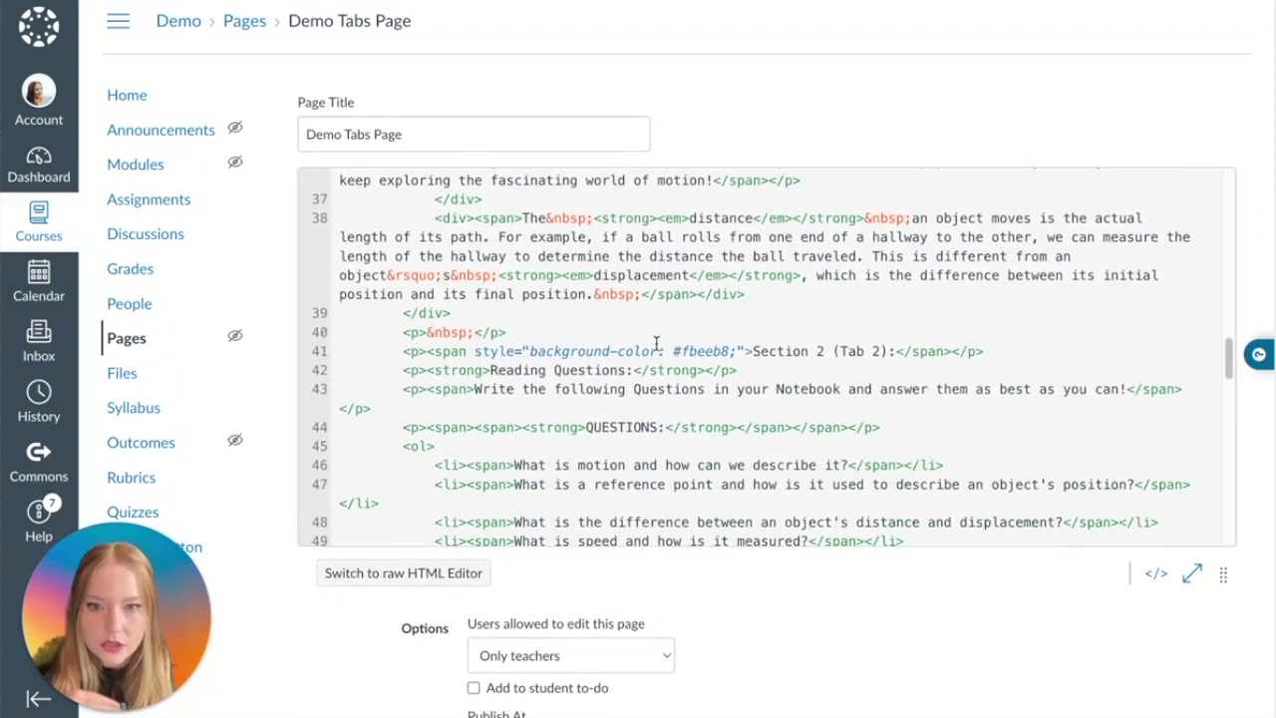
{"action": "left_click_drag", "start_coordinate": [399, 351], "coordinate": [880, 389]}
{"action": "scroll", "coordinate": [880, 385], "scroll_direction": "down", "scroll_amount": 5}
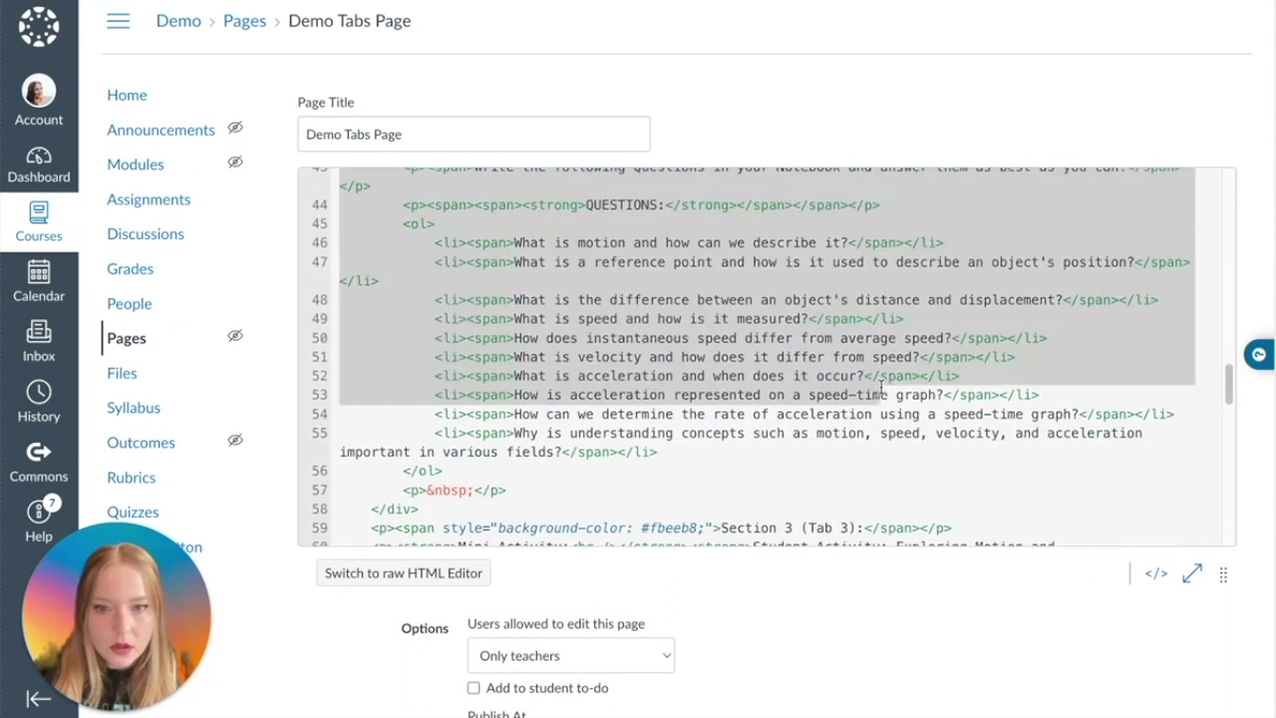
{"action": "scroll", "coordinate": [880, 388], "scroll_direction": "down", "scroll_amount": 2}
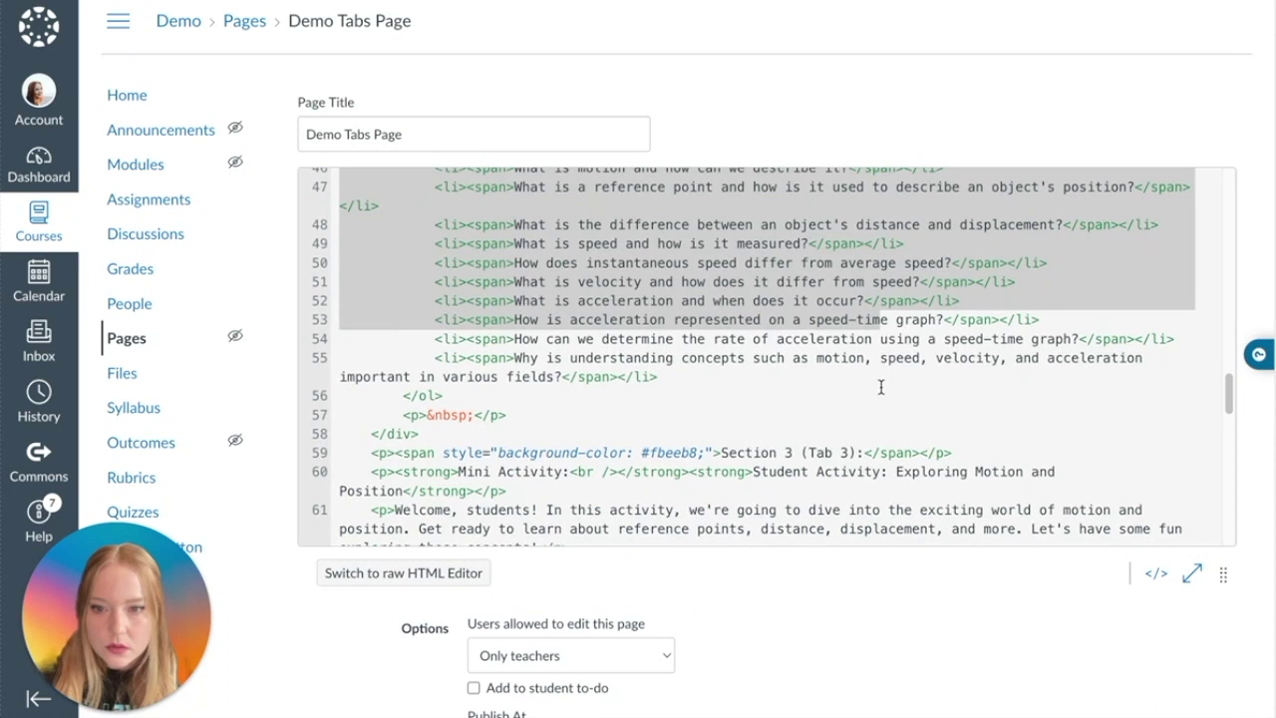
{"action": "left_click_drag", "start_coordinate": [880, 387], "coordinate": [877, 396]}
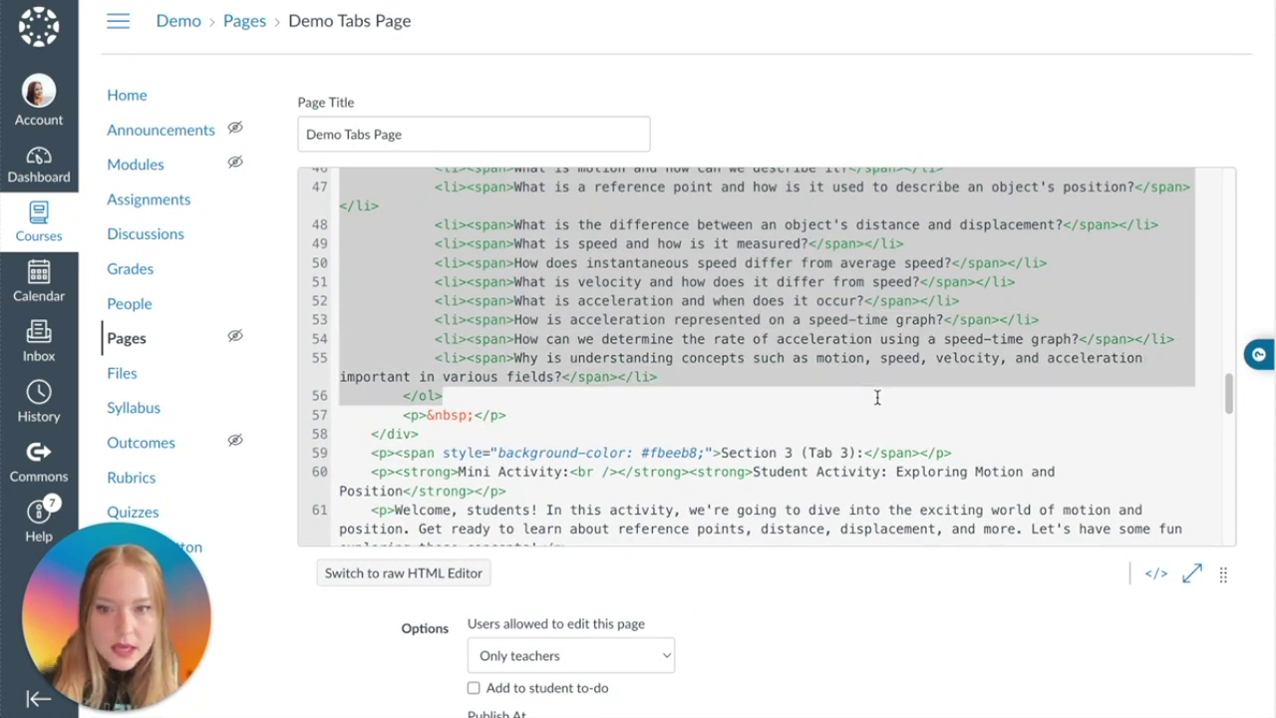
{"action": "left_click_drag", "start_coordinate": [877, 398], "coordinate": [467, 392]}
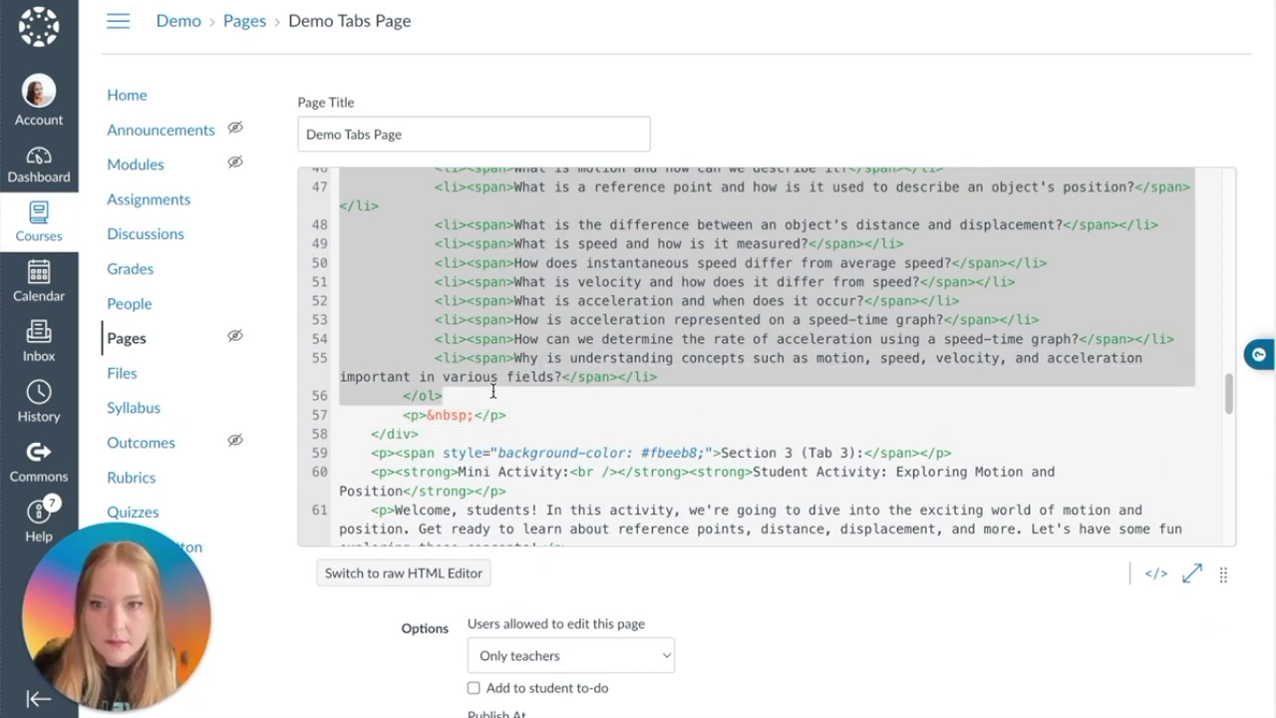
{"action": "right_click", "coordinate": [493, 392]}
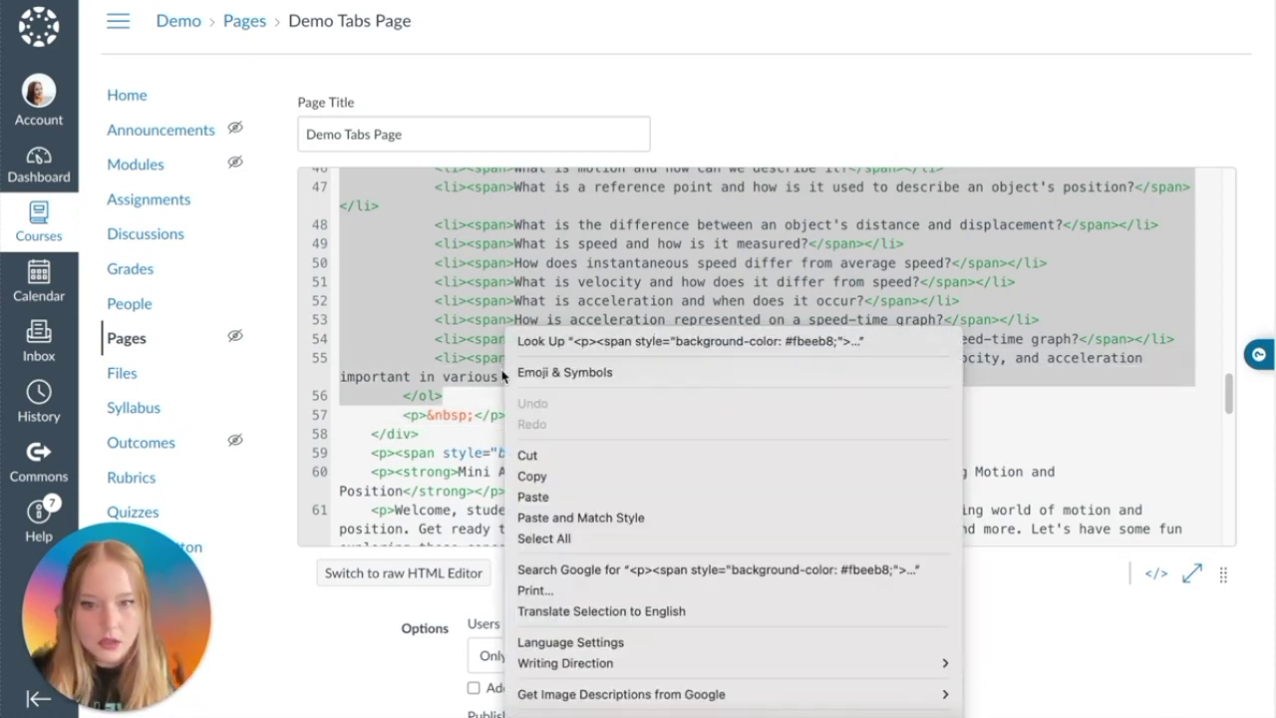
{"action": "left_click", "coordinate": [564, 471]}
Paste the copied Section 2 code into the fragment-2 div, after "PUT THE CONTENT FOR THE SECOND TAB HERE." and before its closing tag
{"action": "scroll", "coordinate": [564, 470], "scroll_direction": "up", "scroll_amount": 15}
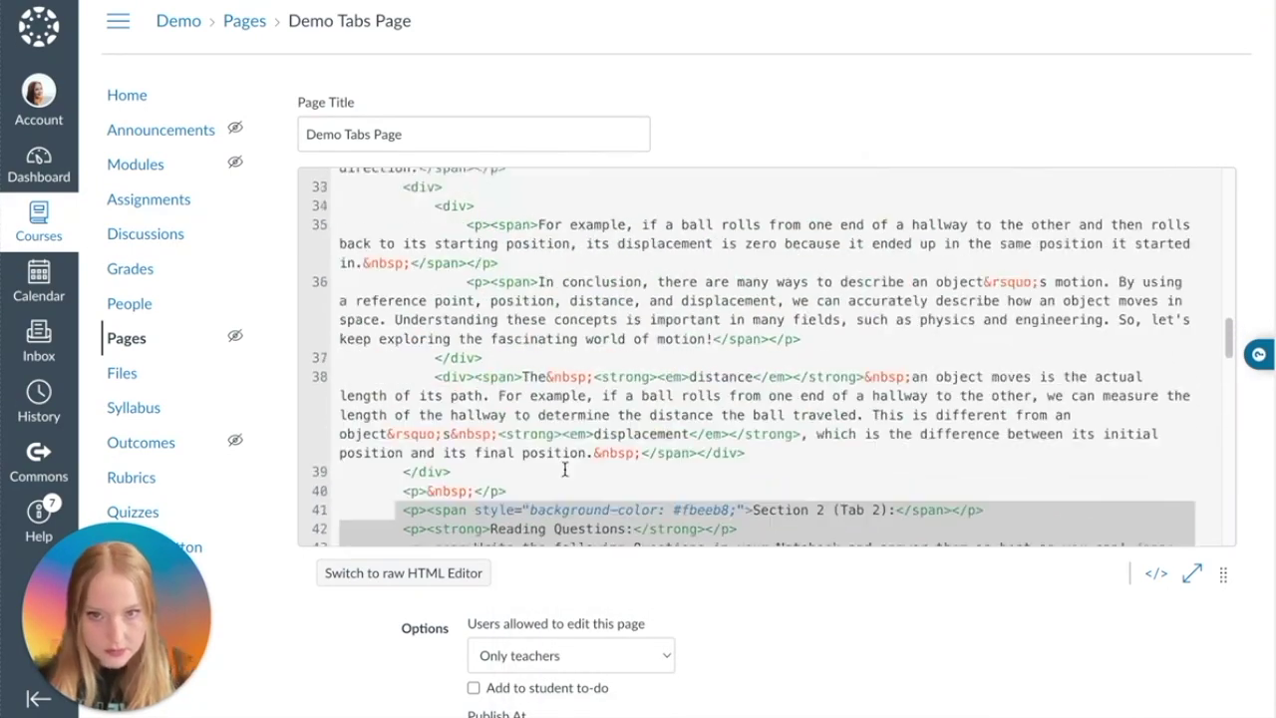
{"action": "scroll", "coordinate": [564, 468], "scroll_direction": "up", "scroll_amount": 6}
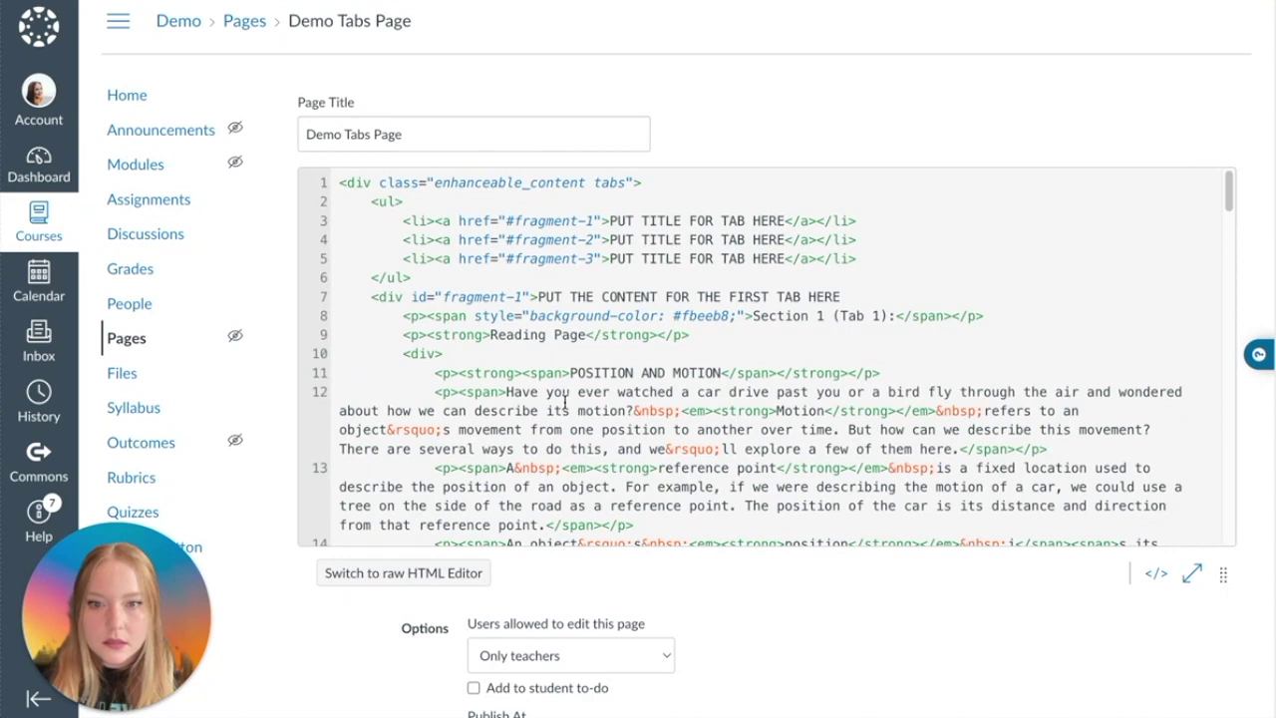
{"action": "triple_click", "coordinate": [468, 297]}
{"action": "scroll", "coordinate": [600, 359], "scroll_direction": "down", "scroll_amount": 6}
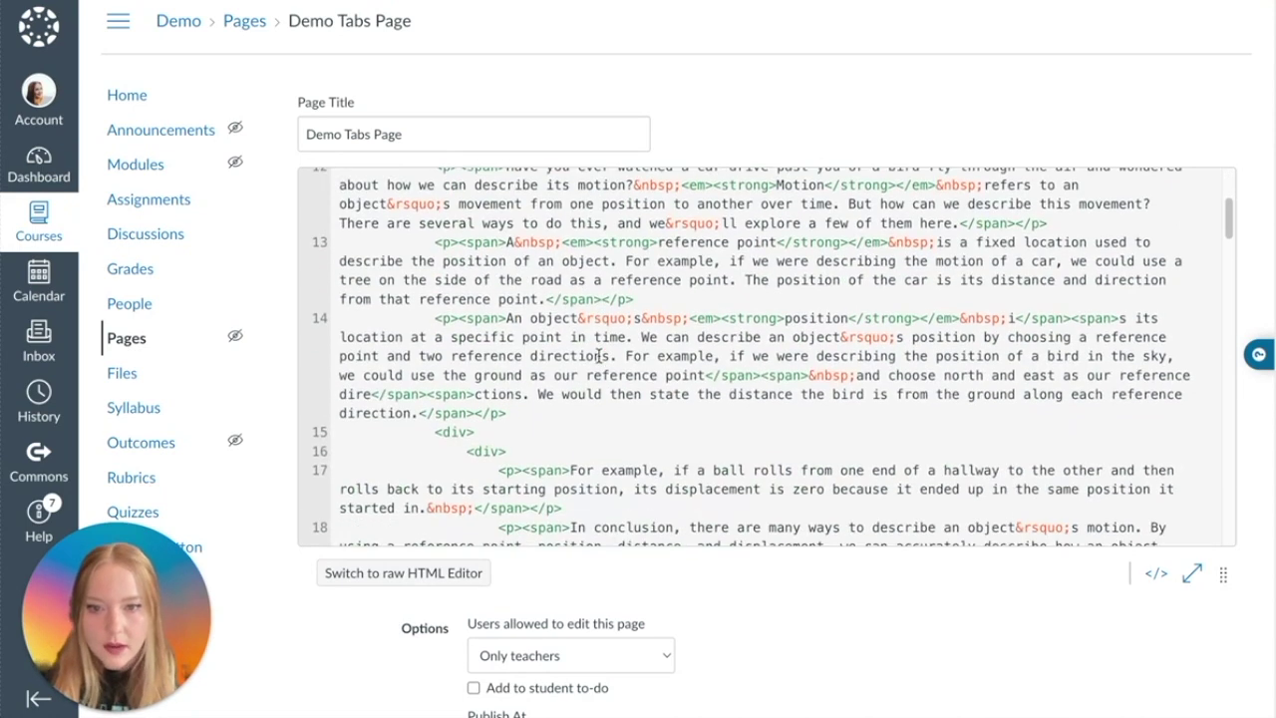
{"action": "scroll", "coordinate": [598, 355], "scroll_direction": "down", "scroll_amount": 10}
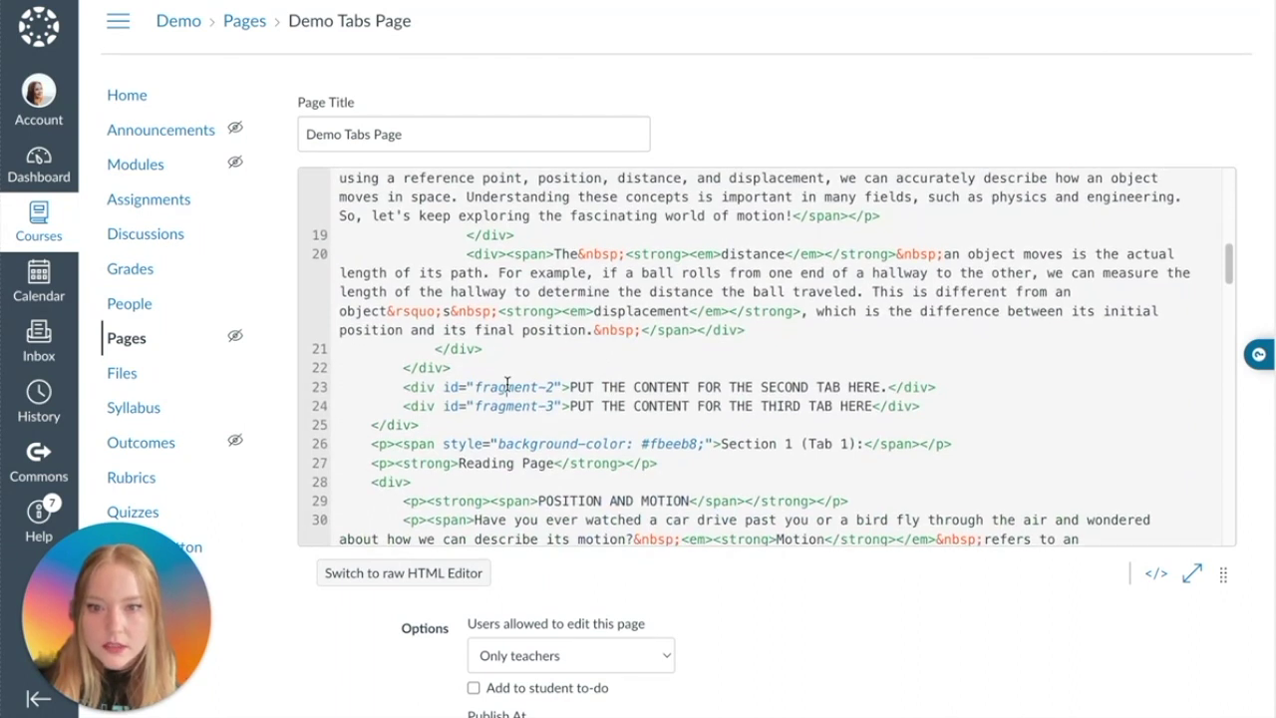
{"action": "triple_click", "coordinate": [506, 385]}
{"action": "left_click", "coordinate": [647, 374]}
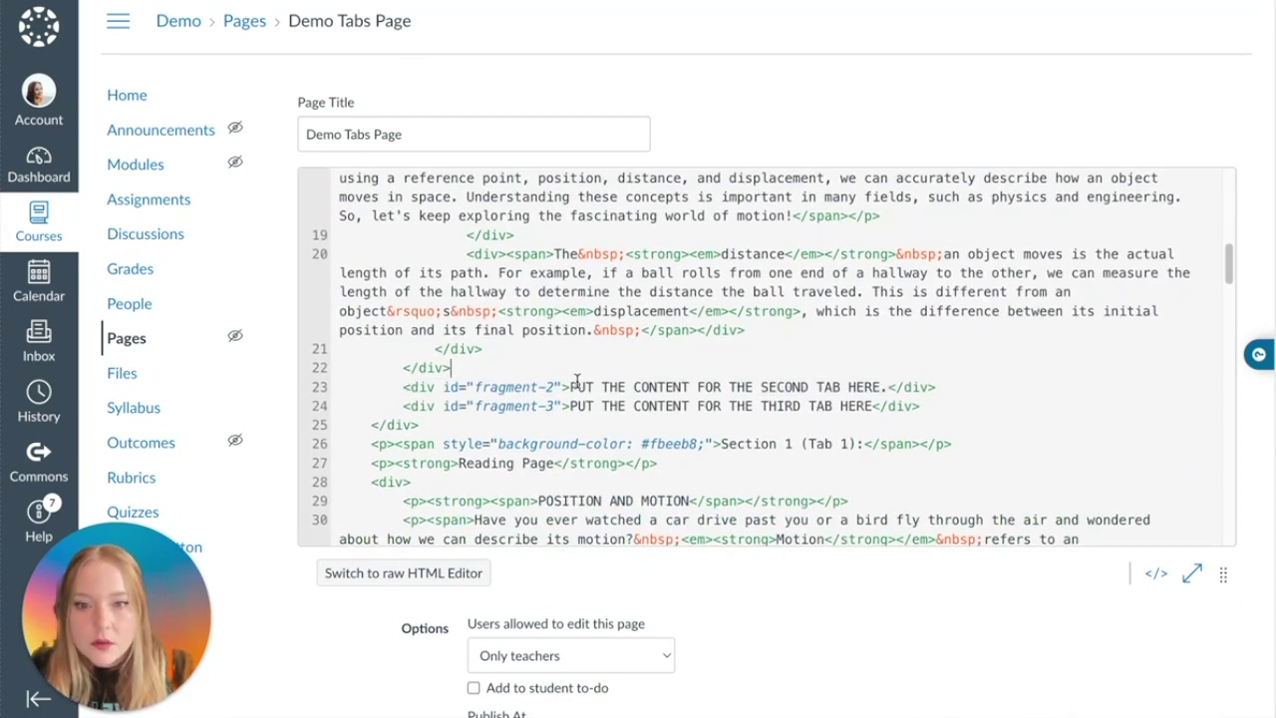
{"action": "left_click_drag", "start_coordinate": [569, 385], "coordinate": [881, 389]}
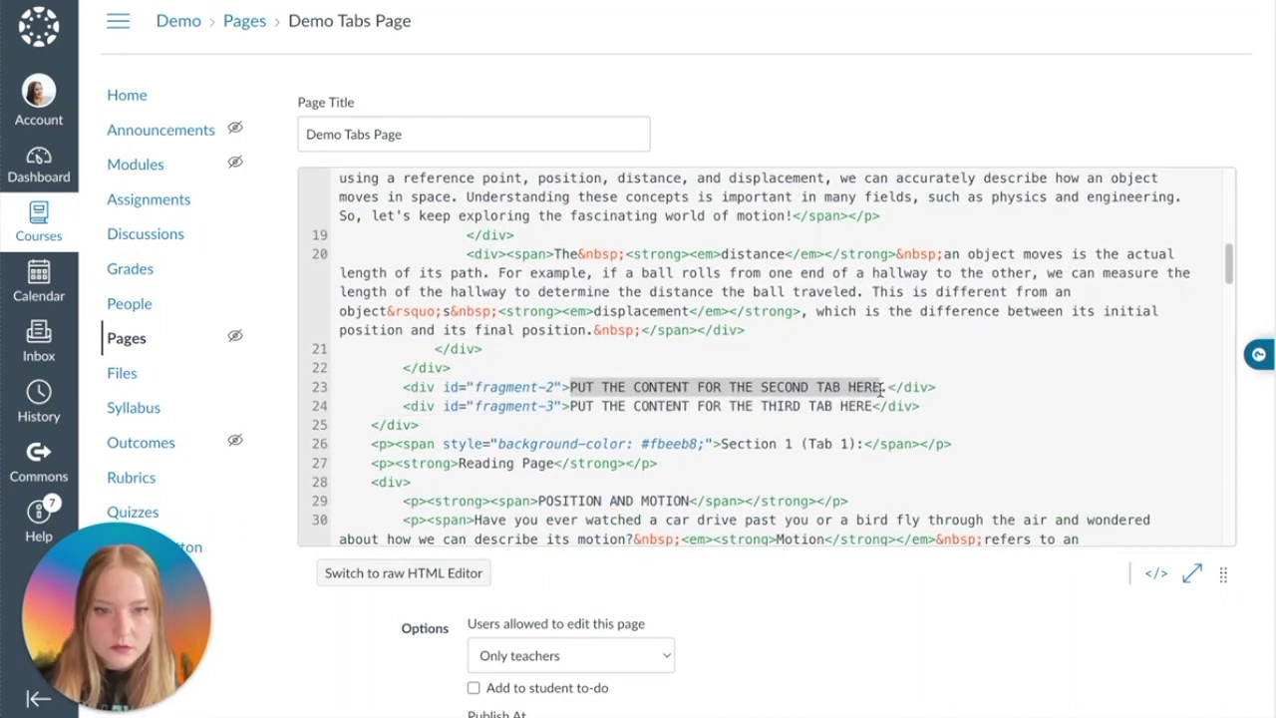
{"action": "left_click", "coordinate": [885, 387]}
{"action": "key", "text": "ctrl+v"}
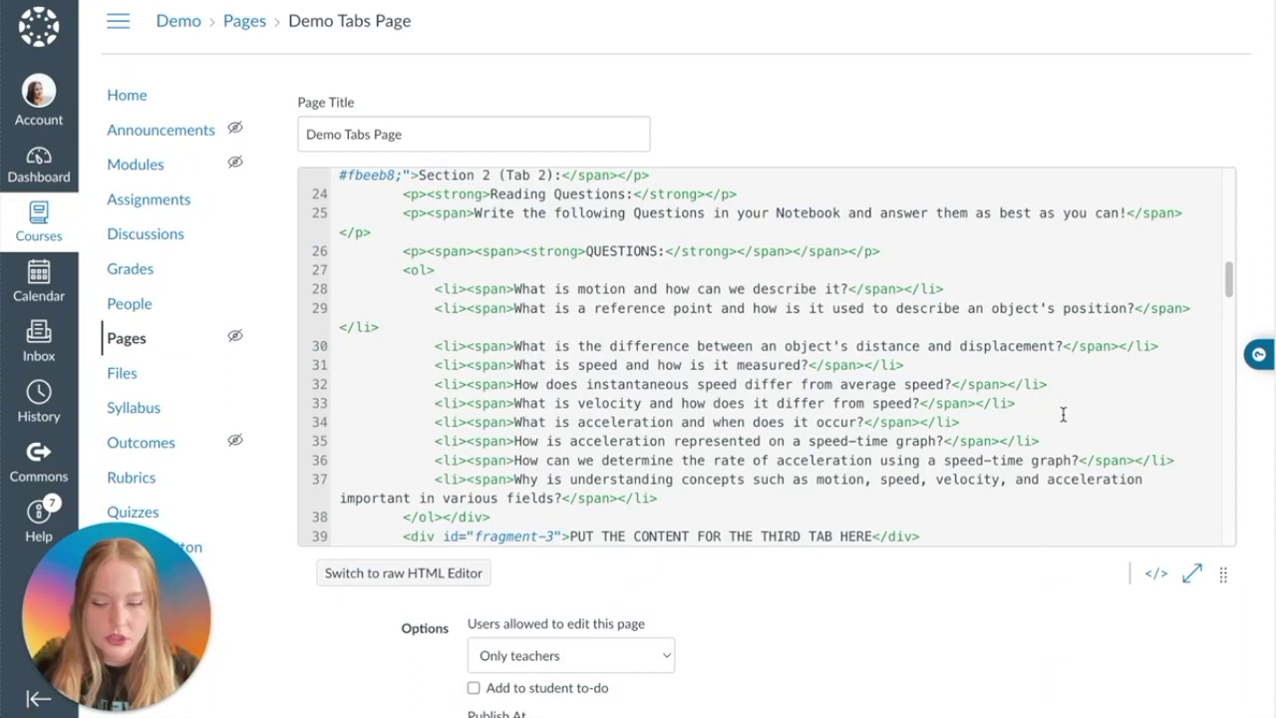
Search the code for "fragment" and go through the matches to the fragment-2 div
{"action": "key", "text": "ctrl+f"}
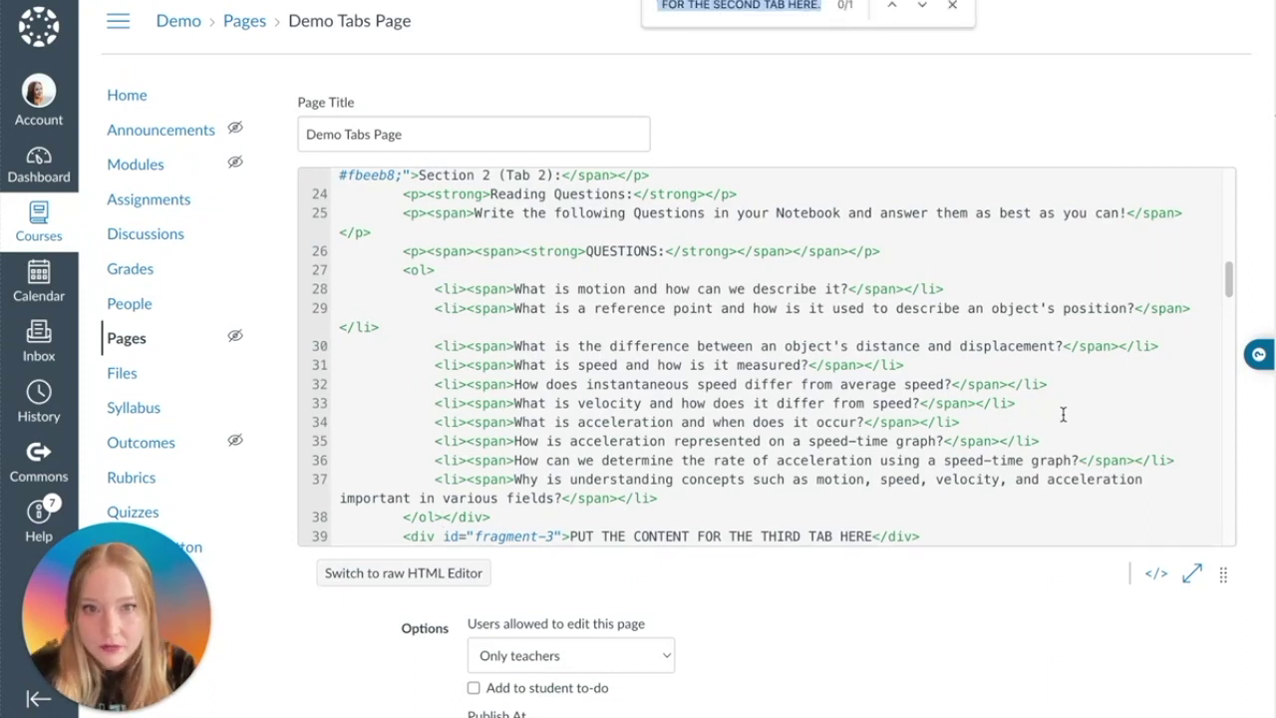
{"action": "key", "text": "BackSpace"}
{"action": "type", "text": "fragman"}
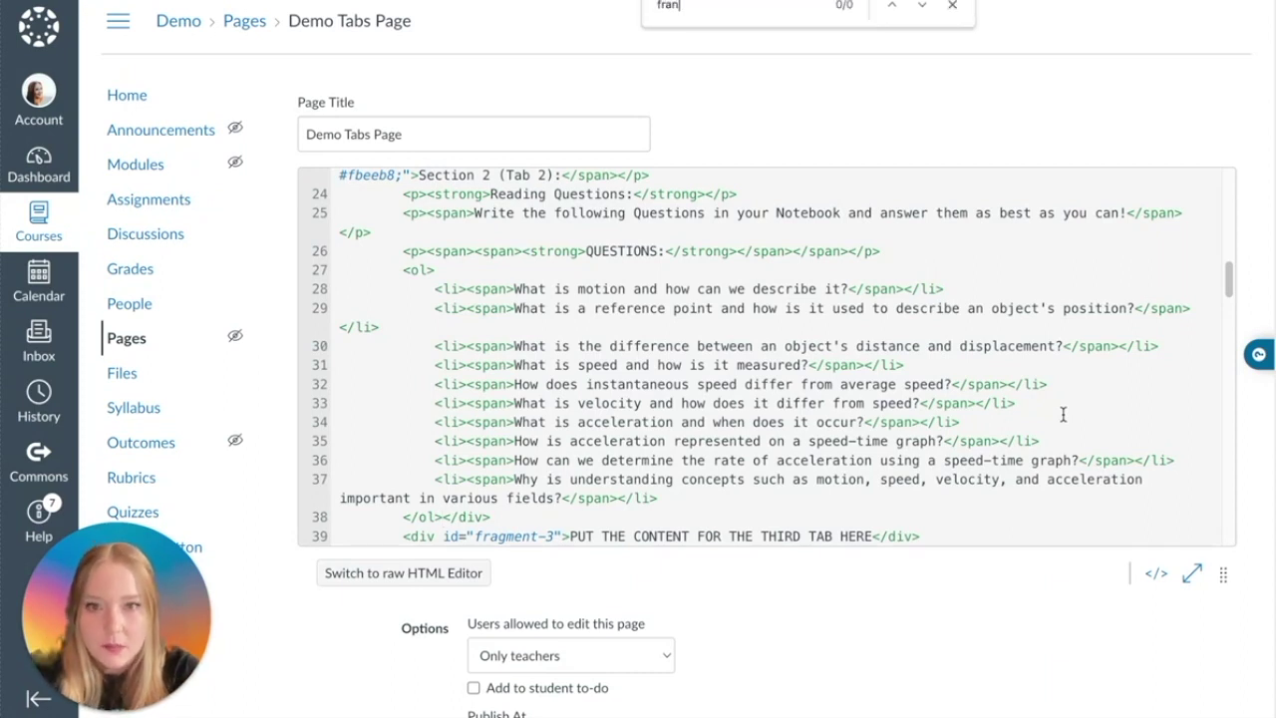
{"action": "key", "text": "BackSpace"}
{"action": "key", "text": "BackSpace"}
{"action": "type", "text": "ent"}
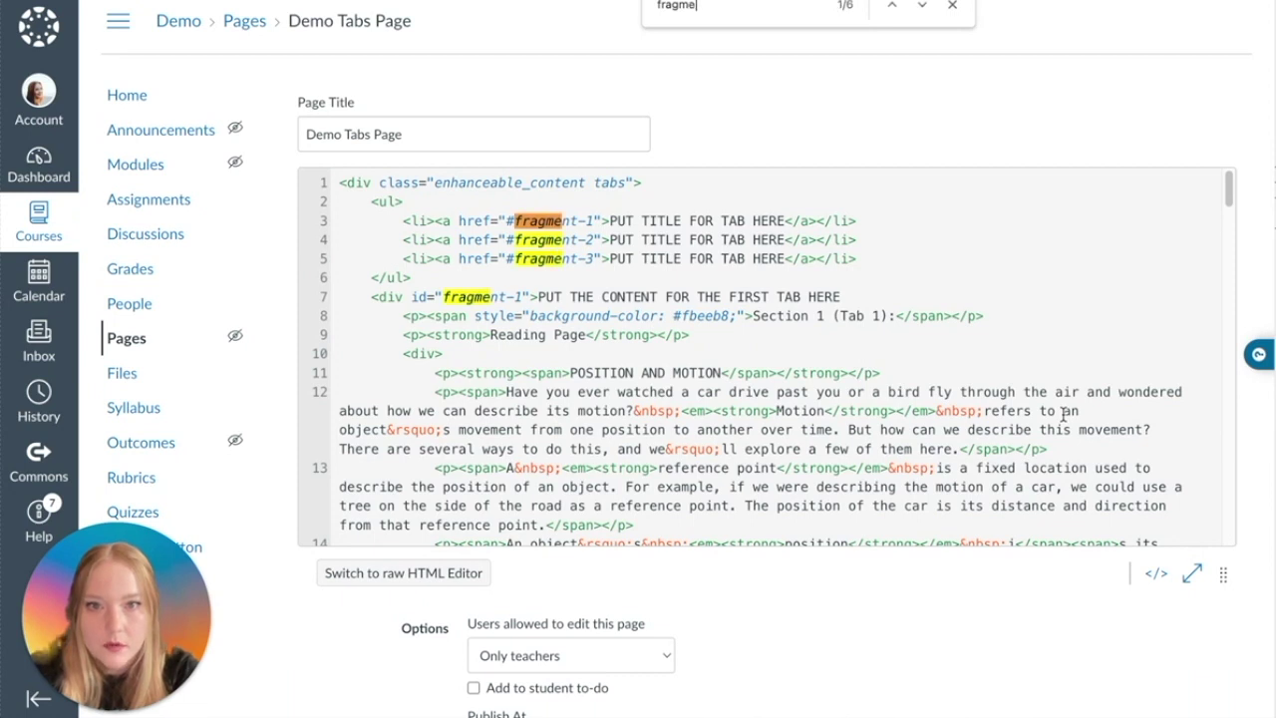
{"action": "key", "text": "Return"}
{"action": "key", "text": "Return"}
{"action": "key", "text": "Return"}
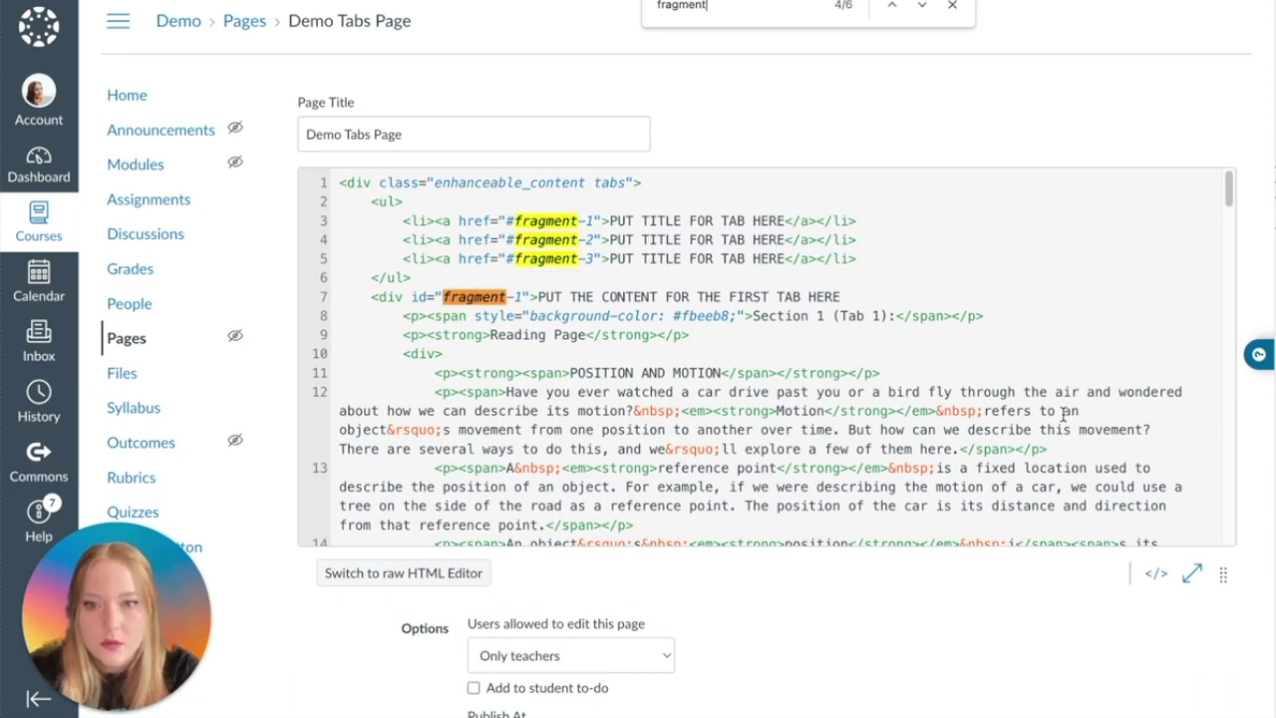
{"action": "key", "text": "Return"}
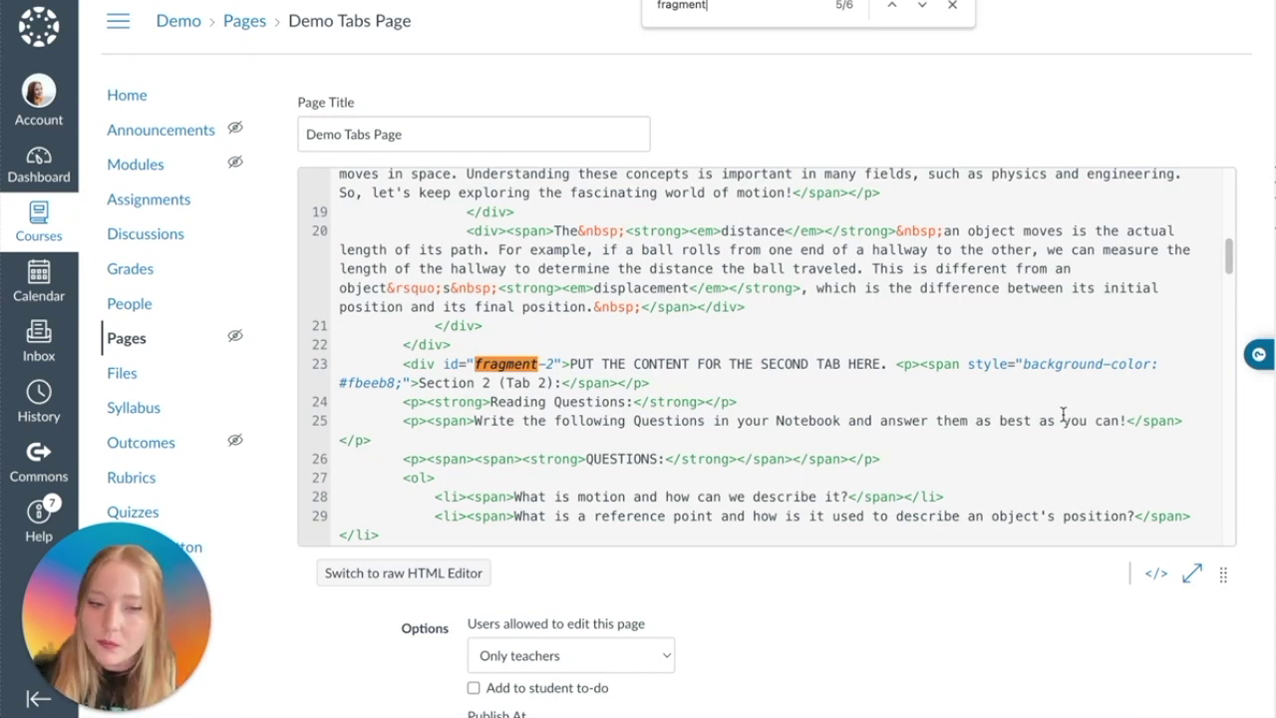
Save the page and open its second tab to check the content
{"action": "scroll", "coordinate": [1150, 578], "scroll_direction": "down", "scroll_amount": 3}
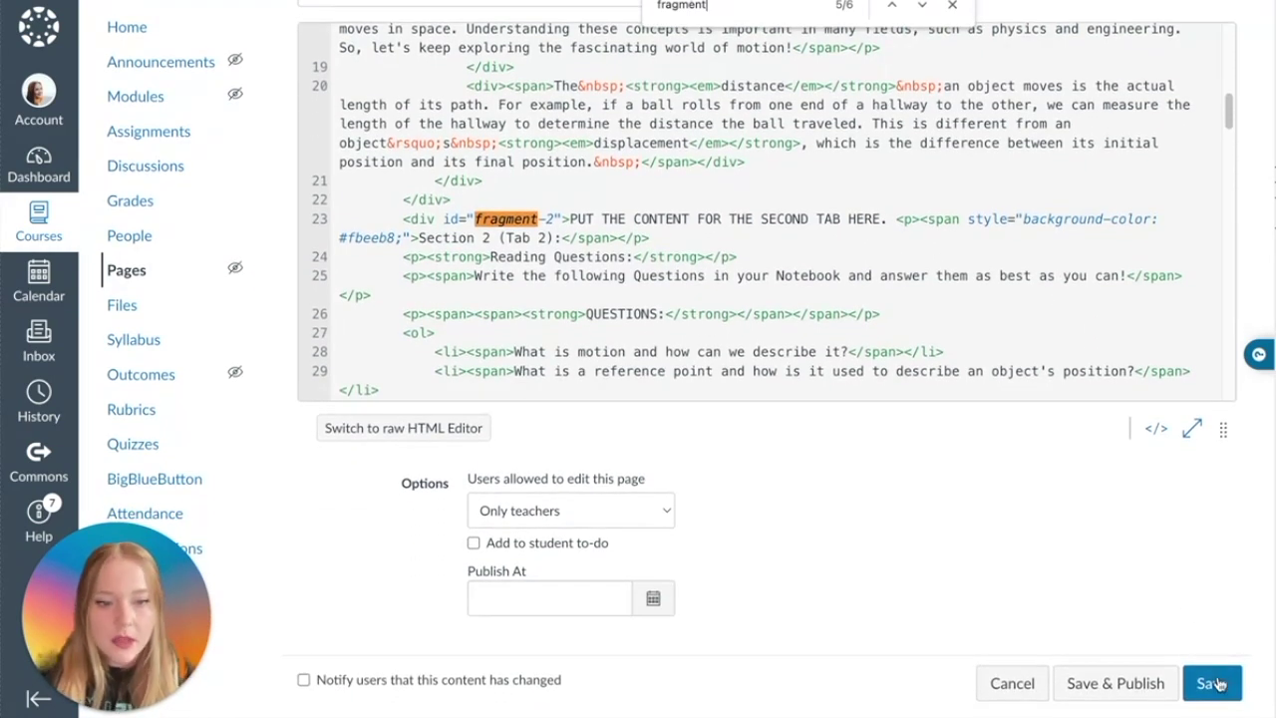
{"action": "left_click", "coordinate": [1214, 683]}
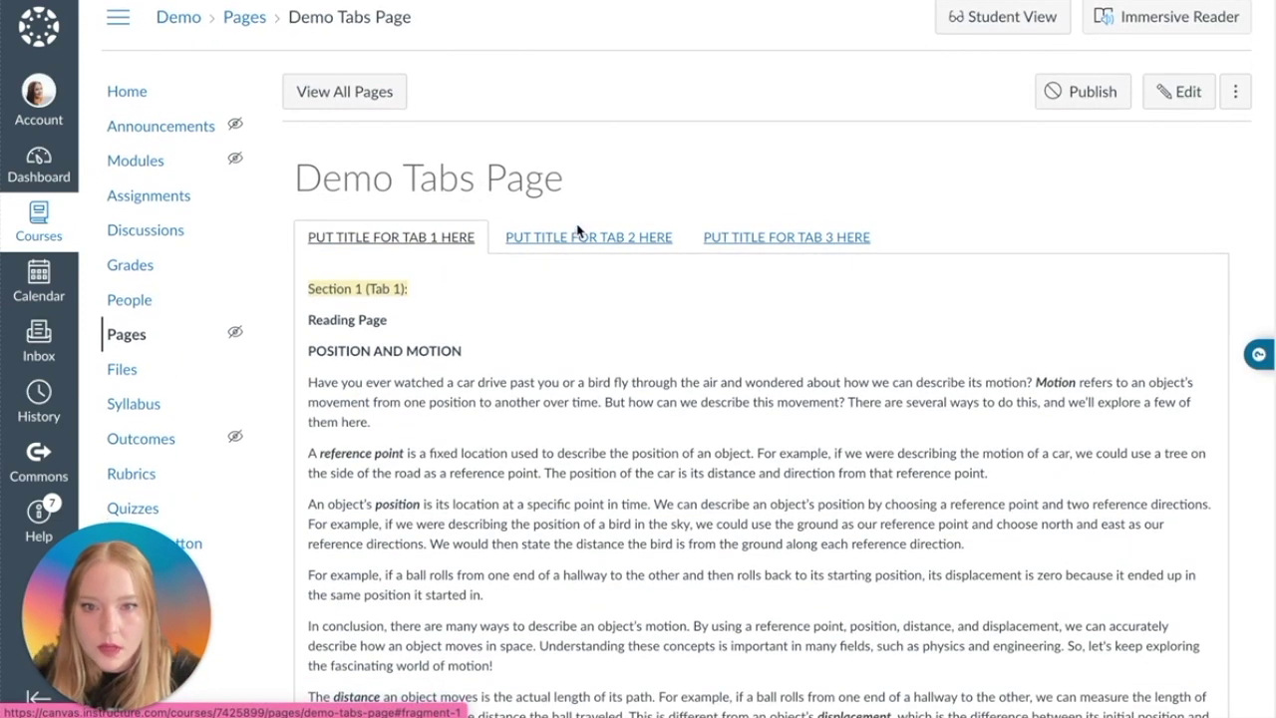
{"action": "left_click", "coordinate": [581, 237]}
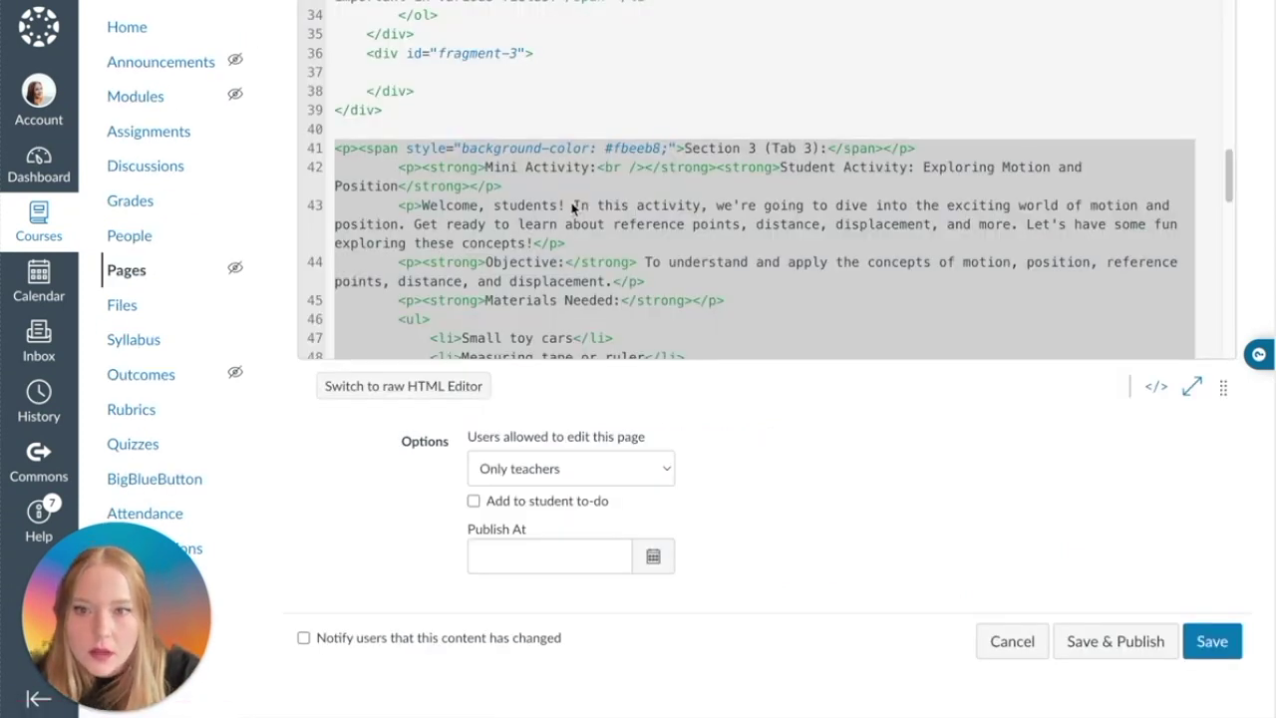
Move the Section 3 mini activity code from below the tabs into the empty fragment-3 div
{"action": "right_click", "coordinate": [565, 213]}
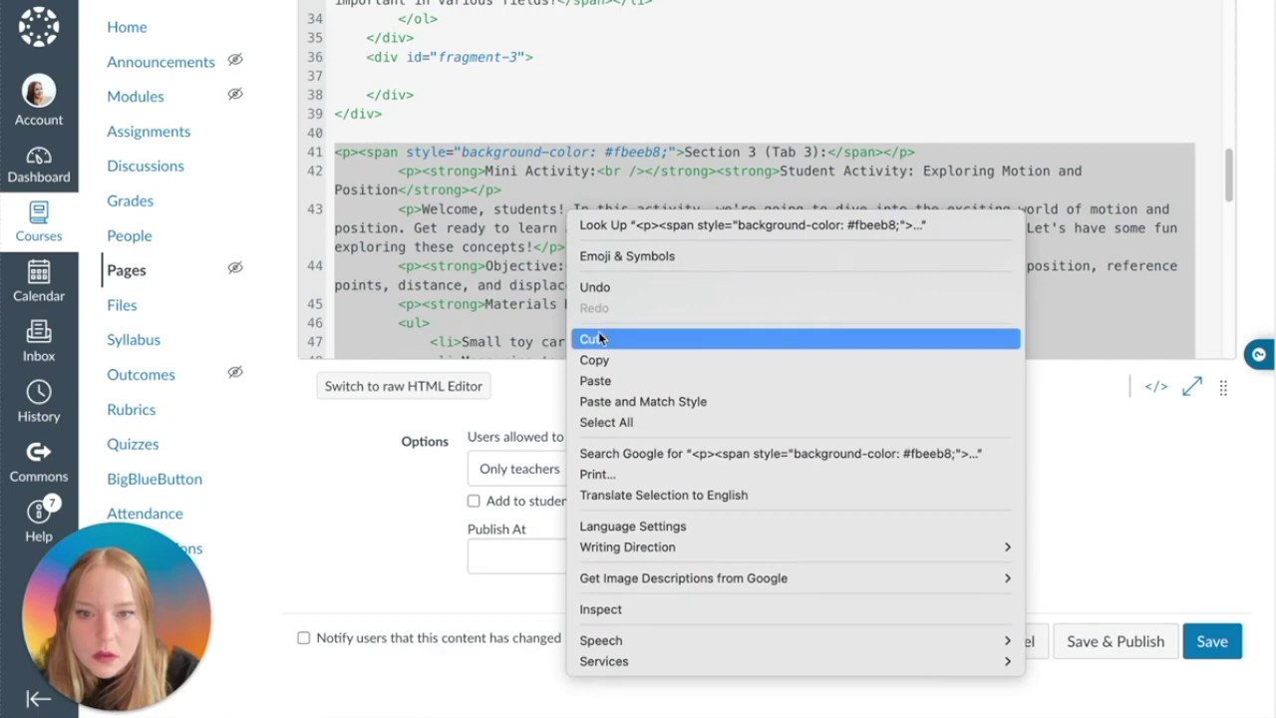
{"action": "key", "text": "Escape"}
{"action": "scroll", "coordinate": [468, 190], "scroll_direction": "up", "scroll_amount": 2}
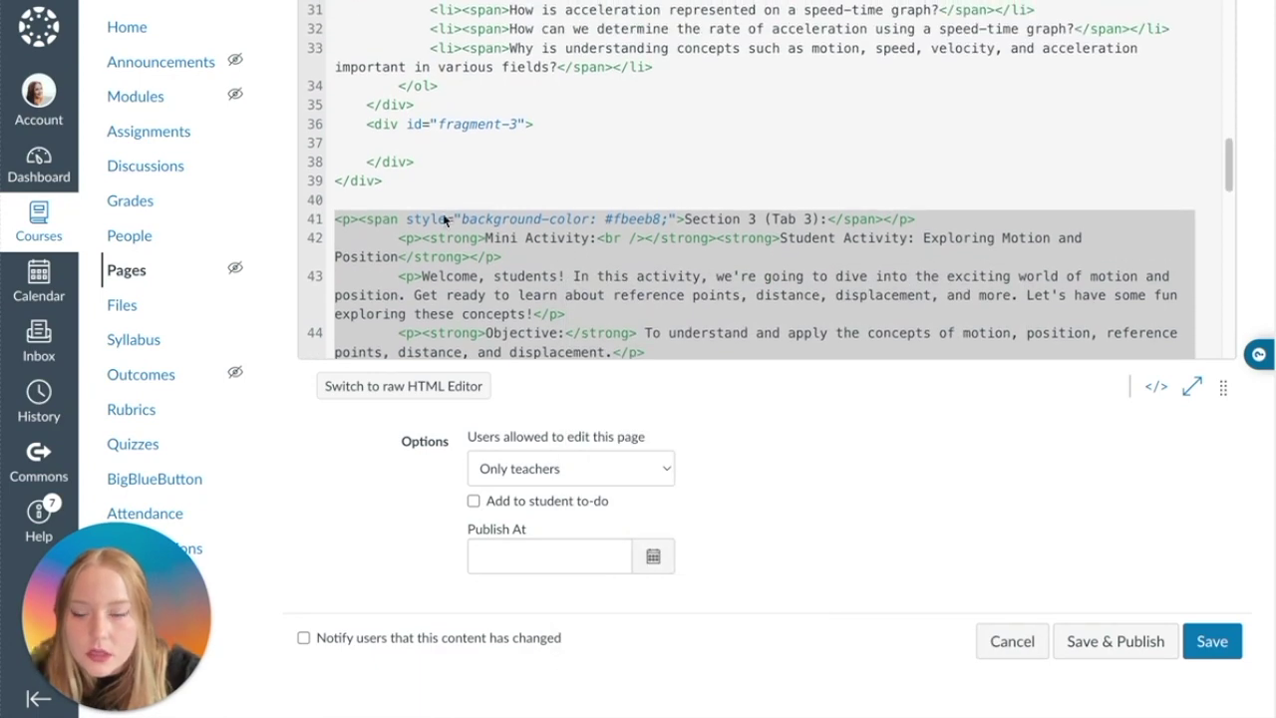
{"action": "key", "text": "super+x"}
{"action": "left_click", "coordinate": [439, 289]}
{"action": "key", "text": "ctrl+v"}
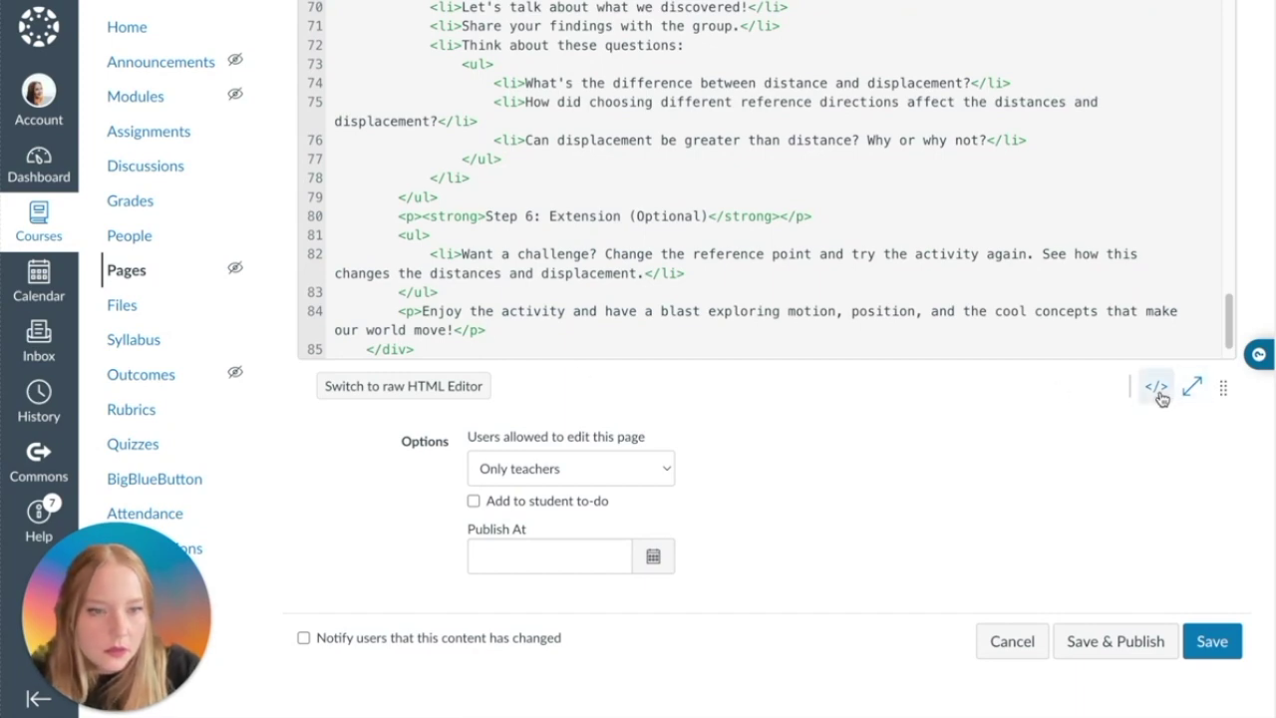
Save the page and look through the content of its second and third tabs before returning to the first
{"action": "left_click", "coordinate": [1214, 643]}
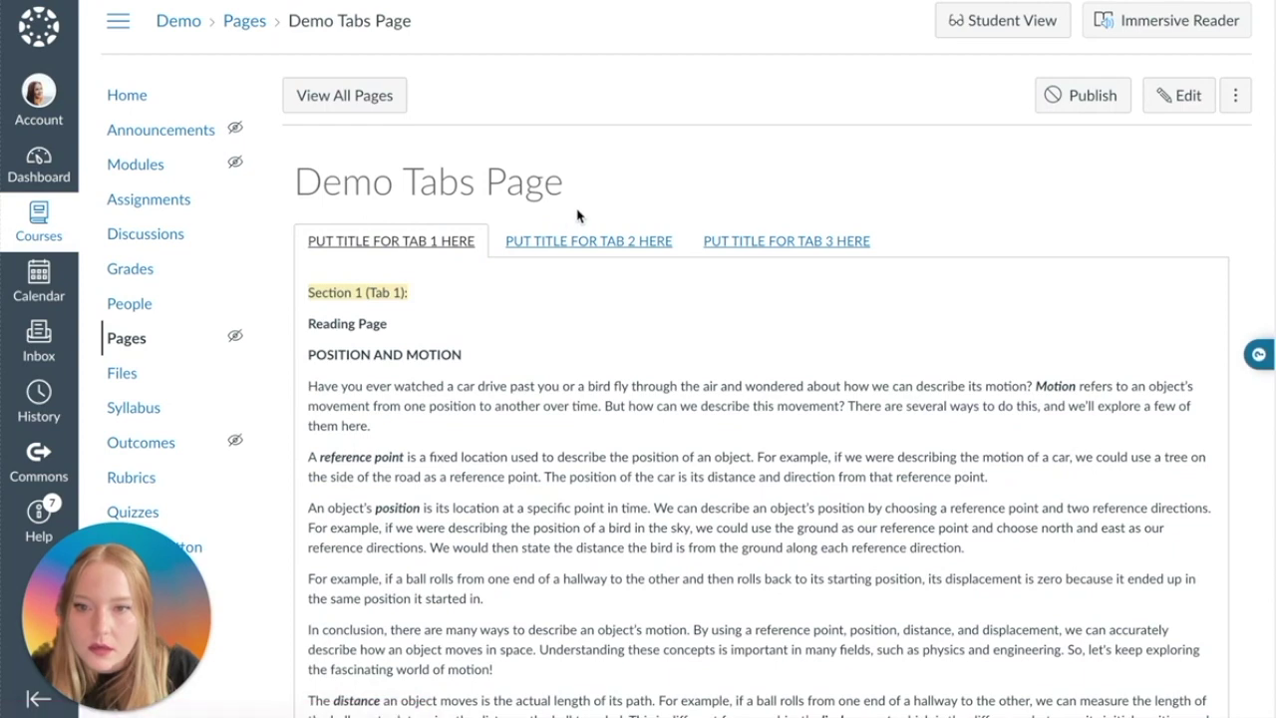
{"action": "scroll", "coordinate": [461, 389], "scroll_direction": "down", "scroll_amount": 1}
{"action": "scroll", "coordinate": [460, 388], "scroll_direction": "down", "scroll_amount": 1}
{"action": "left_click", "coordinate": [512, 137]}
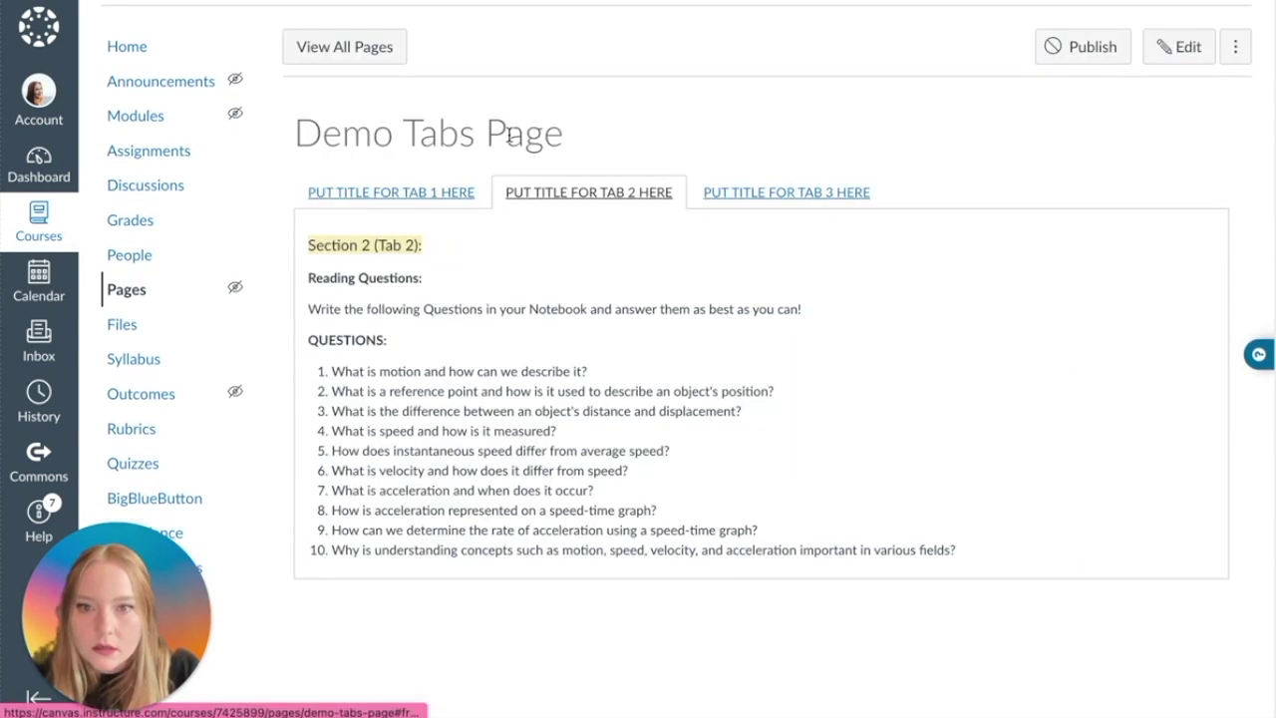
{"action": "left_click", "coordinate": [701, 193]}
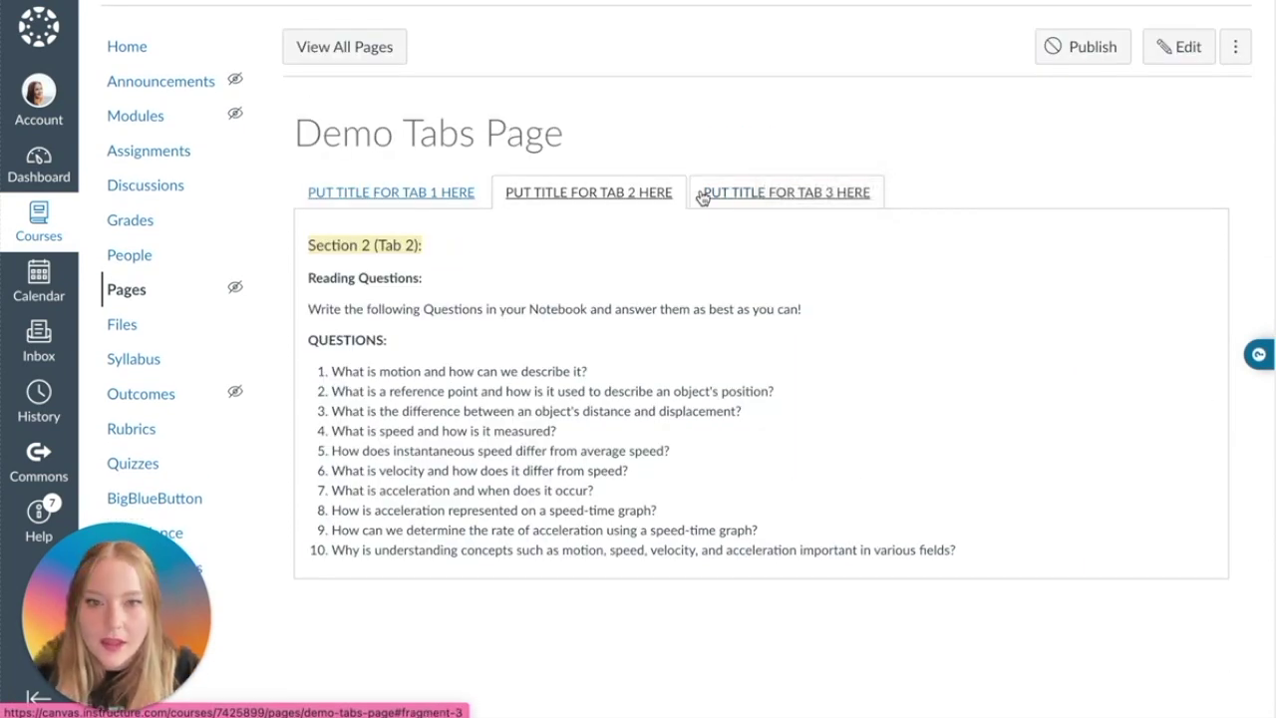
{"action": "scroll", "coordinate": [703, 353], "scroll_direction": "down", "scroll_amount": 4}
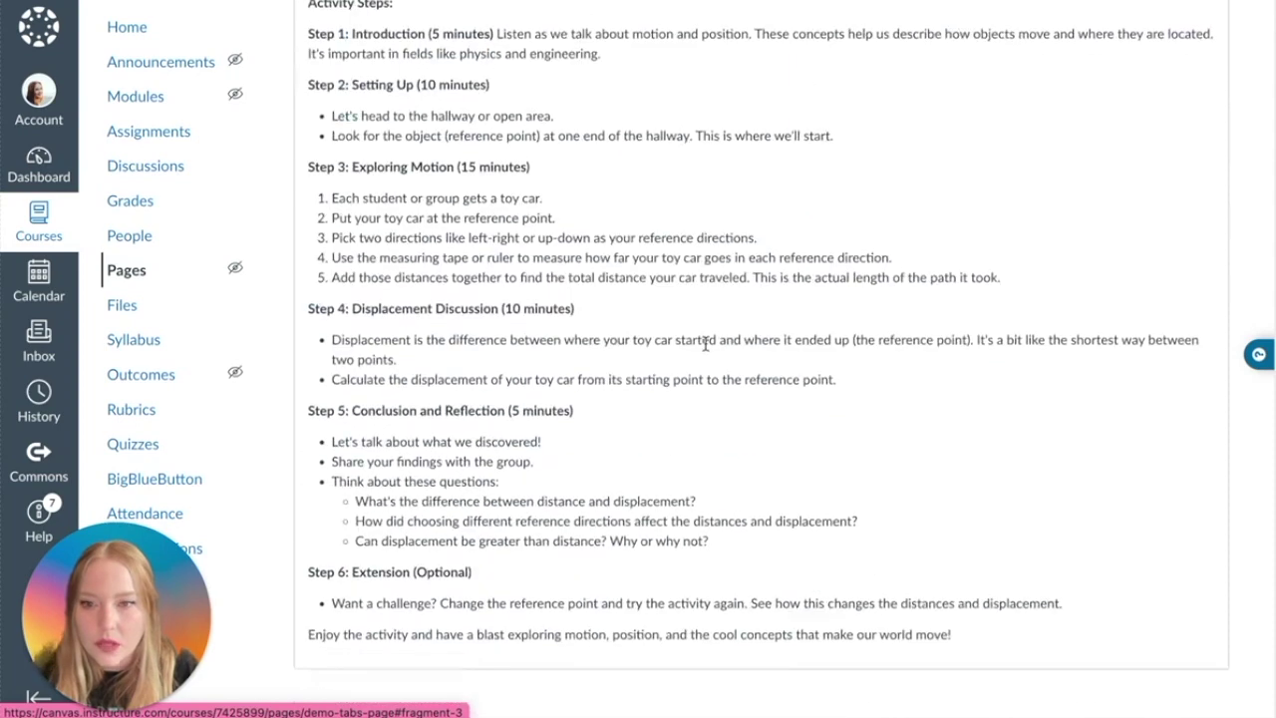
{"action": "scroll", "coordinate": [706, 348], "scroll_direction": "up", "scroll_amount": 5}
{"action": "left_click", "coordinate": [418, 243]}
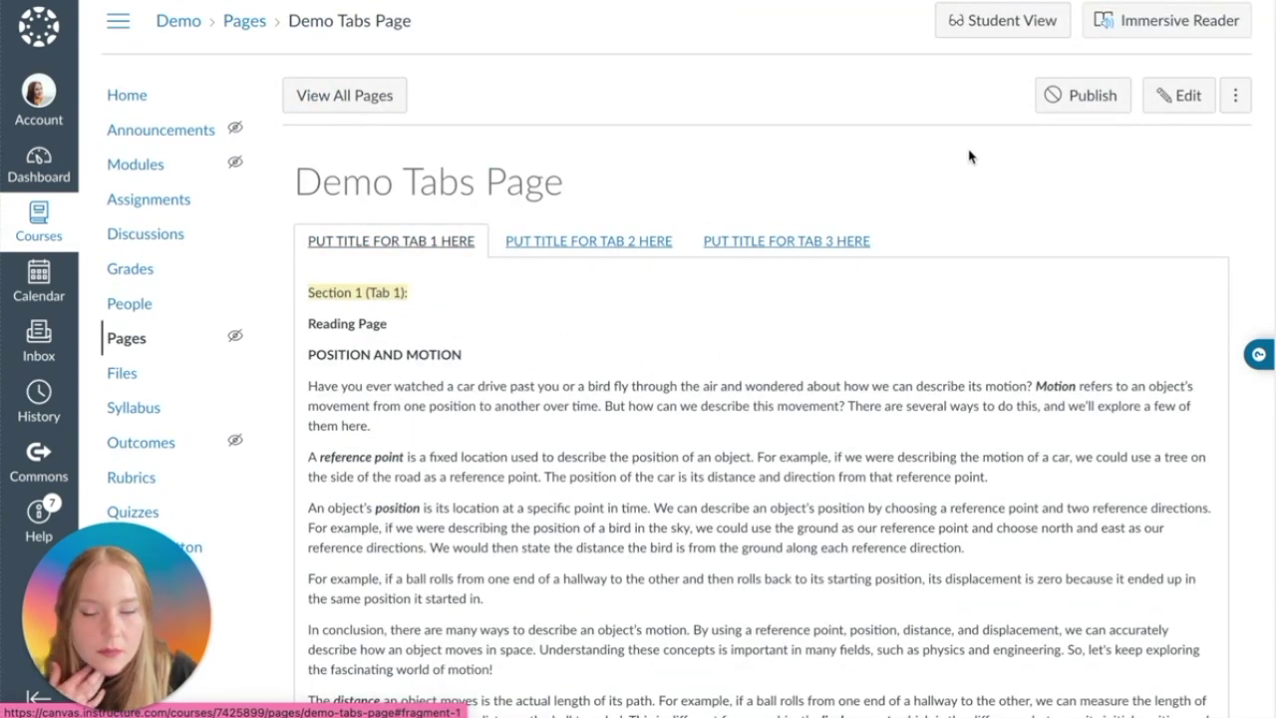
Open the page for editing and replace the placeholder title of tab 1 with "Reading Passage", keeping its link
{"action": "left_click", "coordinate": [1186, 96]}
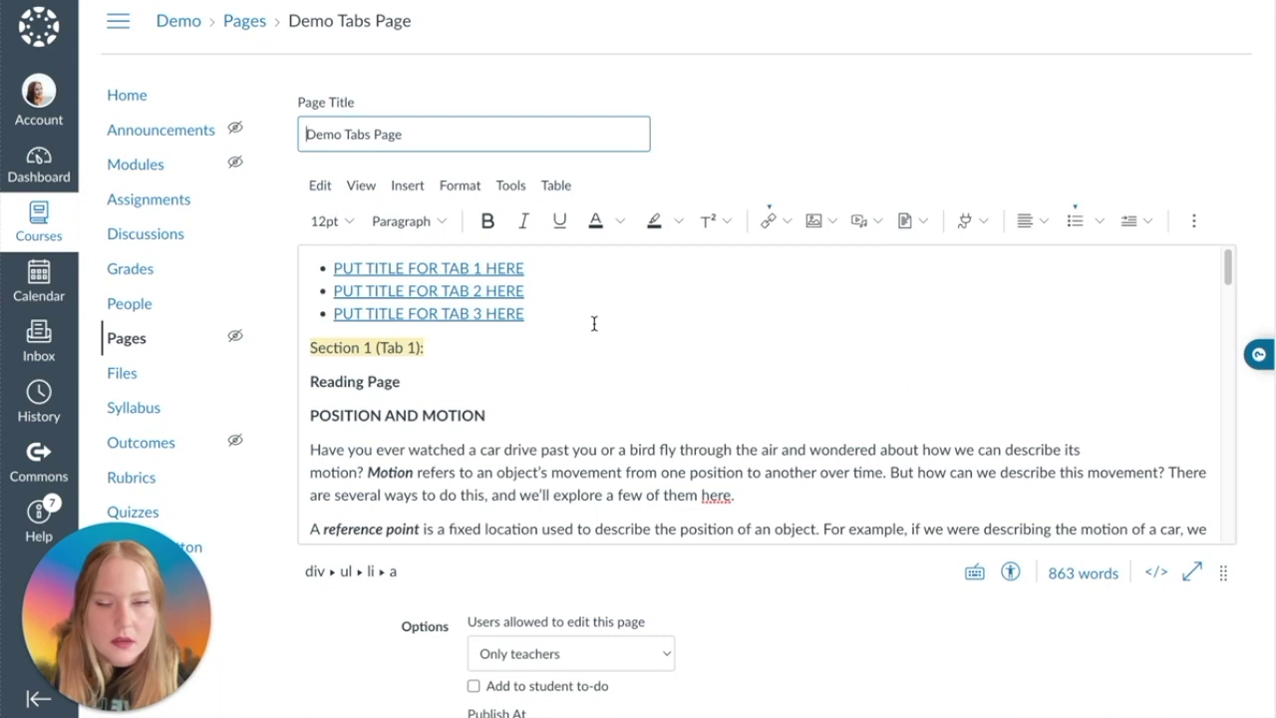
{"action": "left_click", "coordinate": [594, 321]}
{"action": "left_click", "coordinate": [549, 274]}
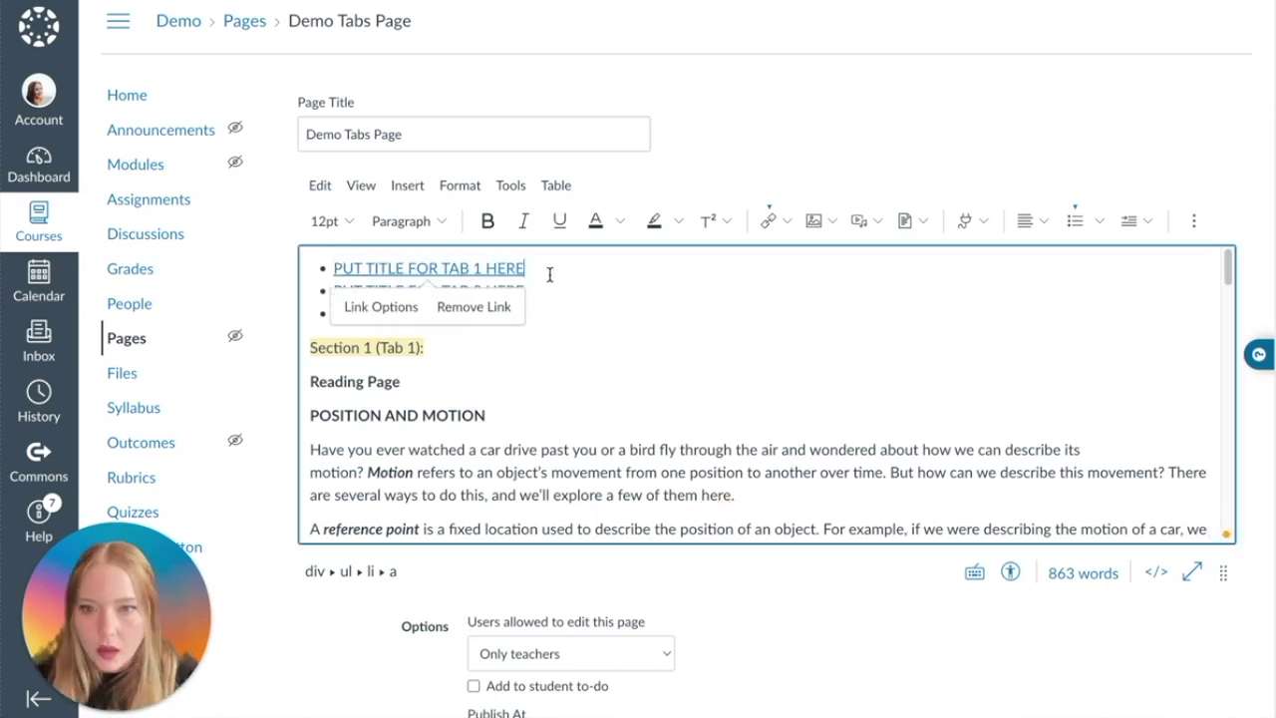
{"action": "key", "text": "BackSpace"}
{"action": "key", "text": "BackSpace"}
{"action": "key", "text": "BackSpace"}
{"action": "key", "text": "BackSpace"}
{"action": "key", "text": "BackSpace"}
{"action": "key", "text": "BackSpace"}
{"action": "key", "text": "BackSpace"}
{"action": "key", "text": "BackSpace"}
{"action": "key", "text": "BackSpace"}
{"action": "key", "text": "BackSpace"}
{"action": "key", "text": "BackSpace"}
{"action": "key", "text": "BackSpace"}
{"action": "key", "text": "BackSpace"}
{"action": "key", "text": "BackSpace"}
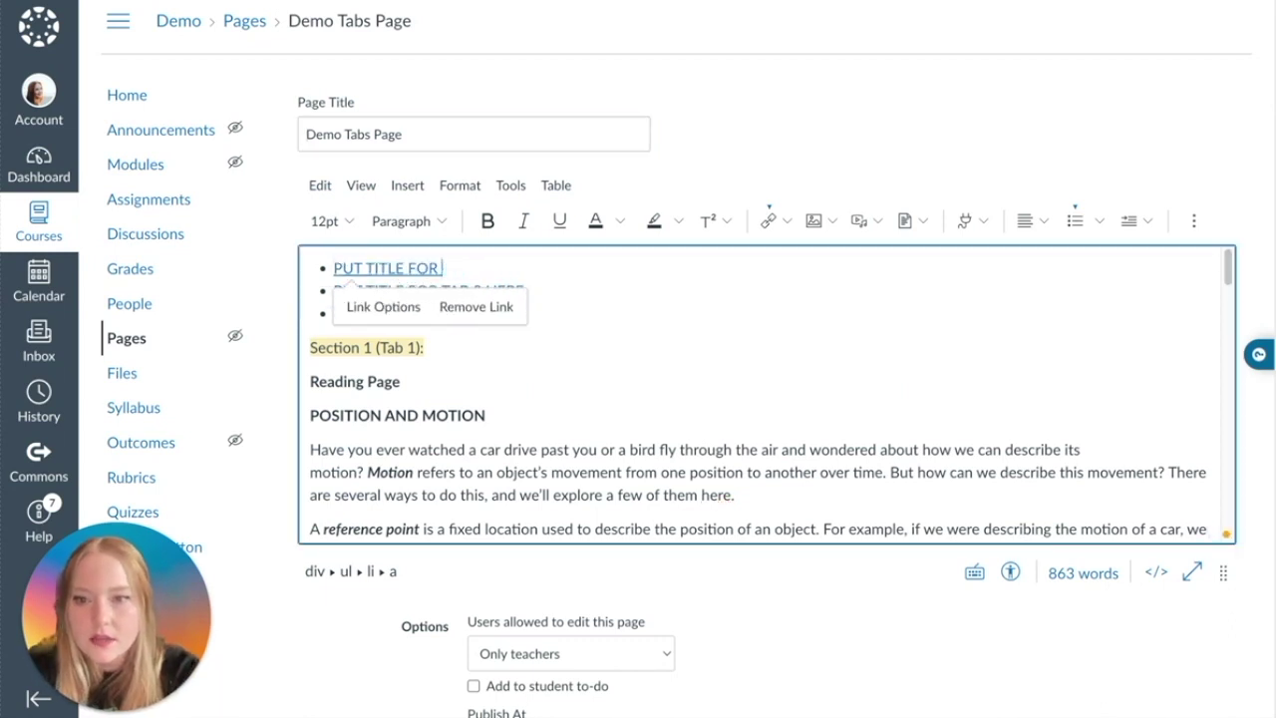
{"action": "key", "text": "BackSpace"}
{"action": "key", "text": "BackSpace"}
{"action": "key", "text": "BackSpace"}
{"action": "key", "text": "BackSpace"}
{"action": "key", "text": "BackSpace"}
{"action": "key", "text": "BackSpace"}
{"action": "key", "text": "BackSpace"}
{"action": "key", "text": "BackSpace"}
{"action": "key", "text": "BackSpace"}
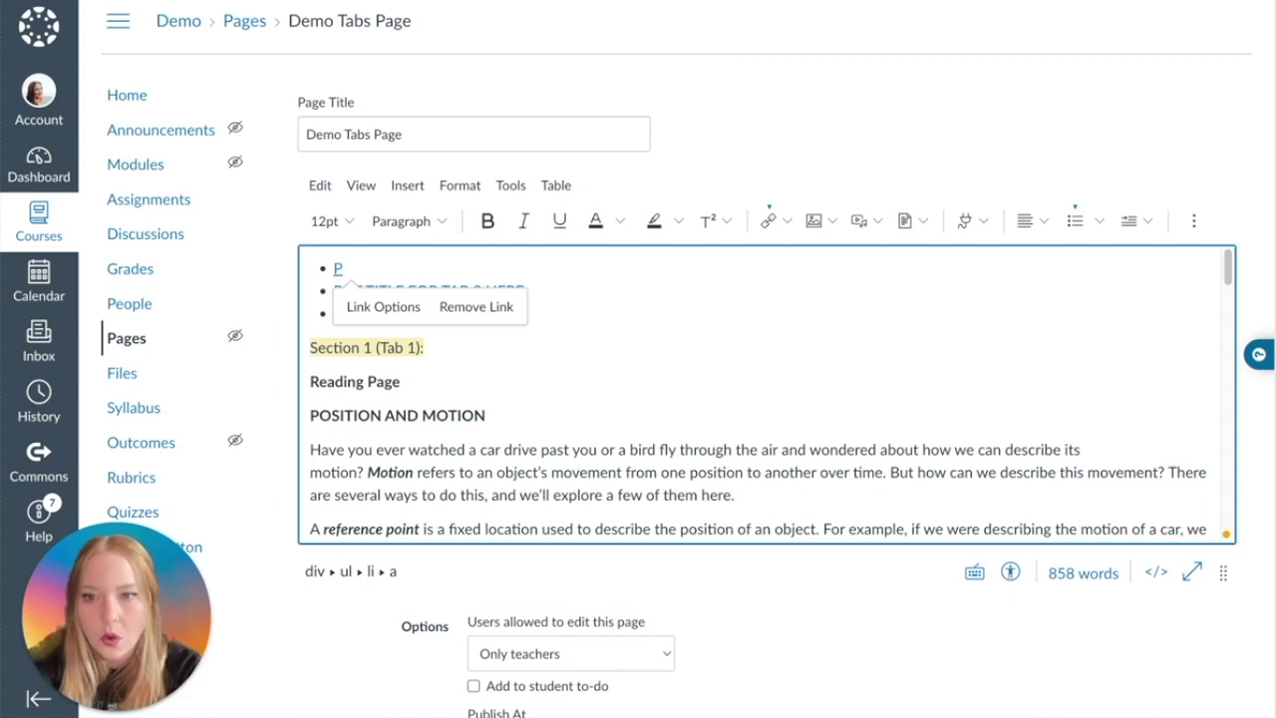
{"action": "type", "text": "RE"}
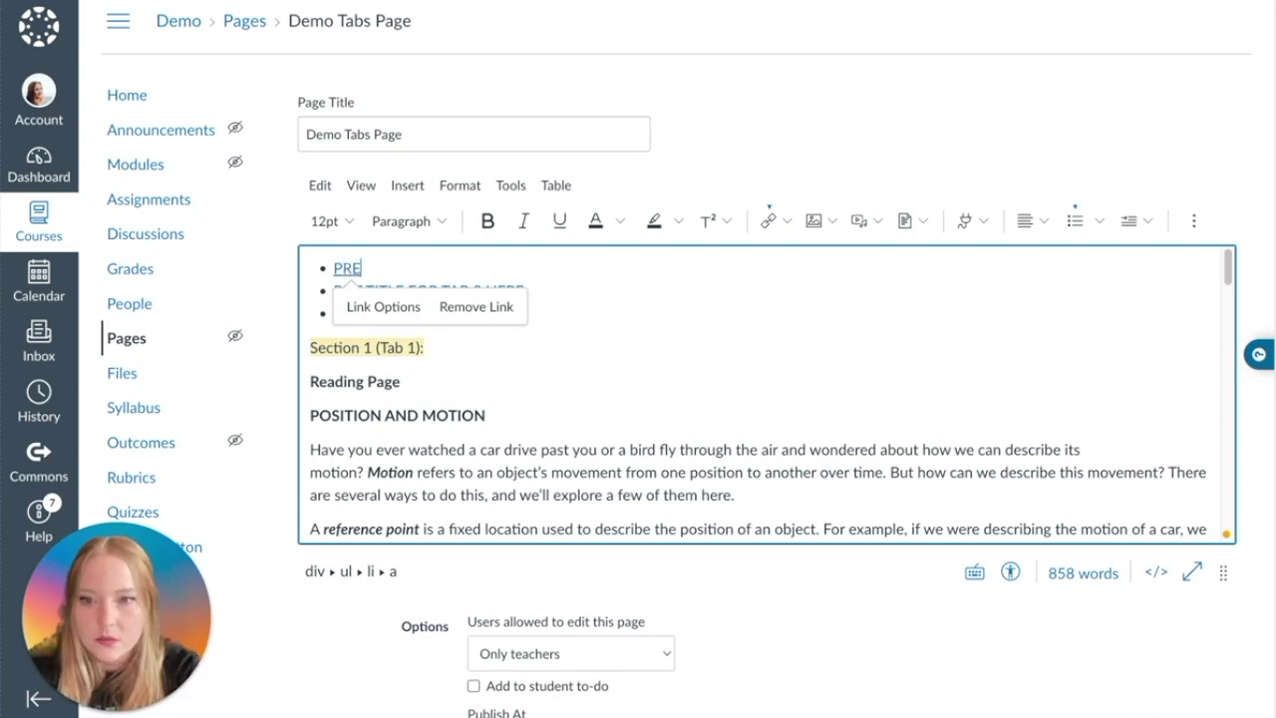
{"action": "type", "text": "ading Passage"}
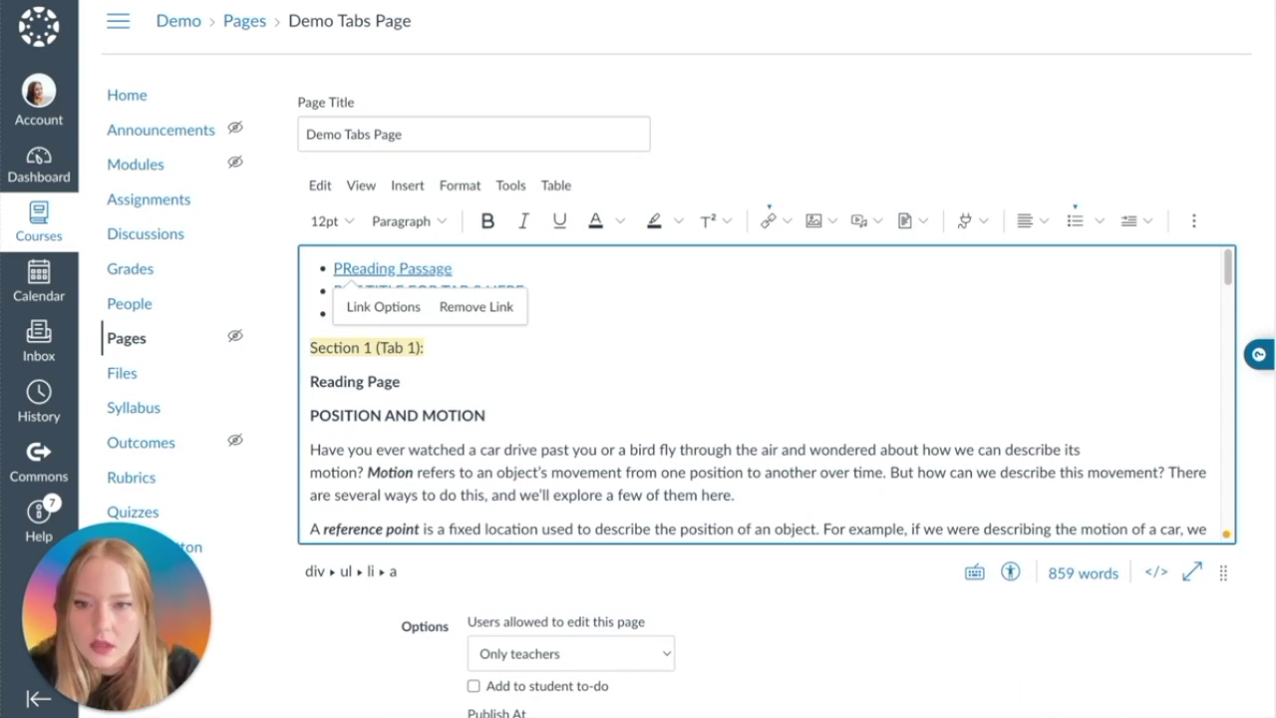
Delete the "Reading Page" heading line in Section 1 and remove the stray P before the first tab title
{"action": "left_click", "coordinate": [342, 380]}
{"action": "triple_click", "coordinate": [341, 379]}
{"action": "key", "text": "BackSpace"}
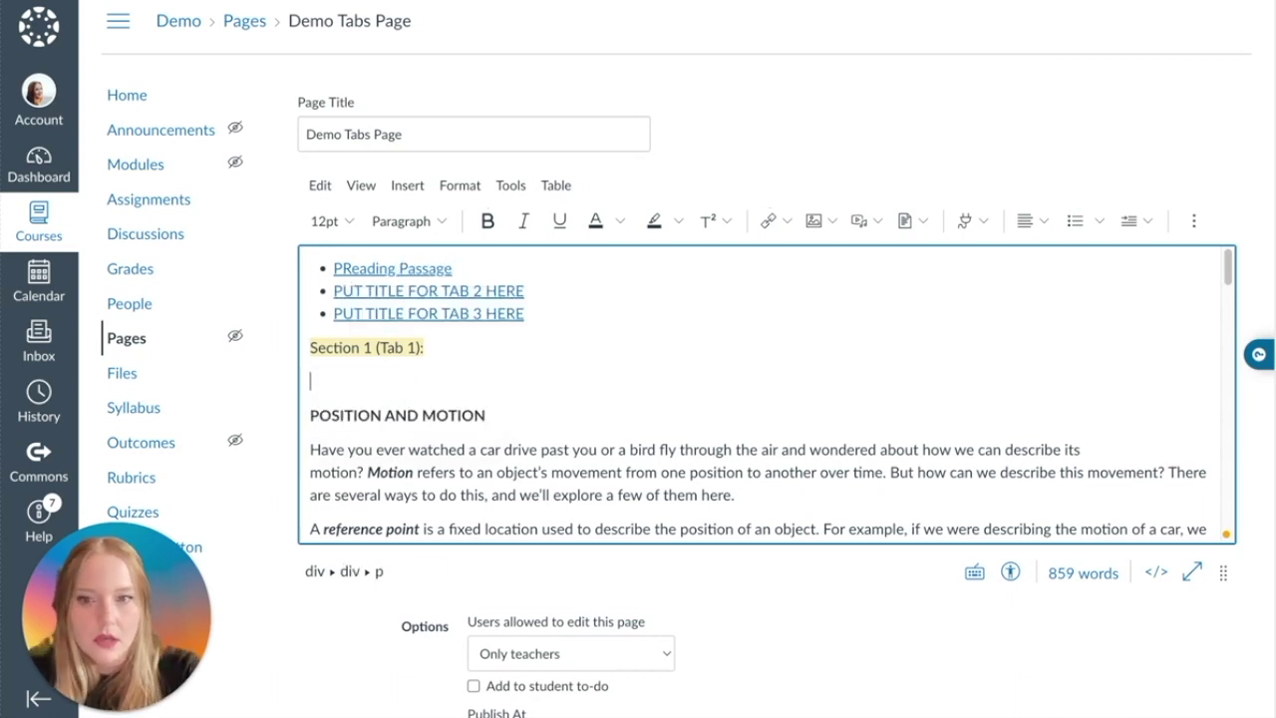
{"action": "key", "text": "BackSpace"}
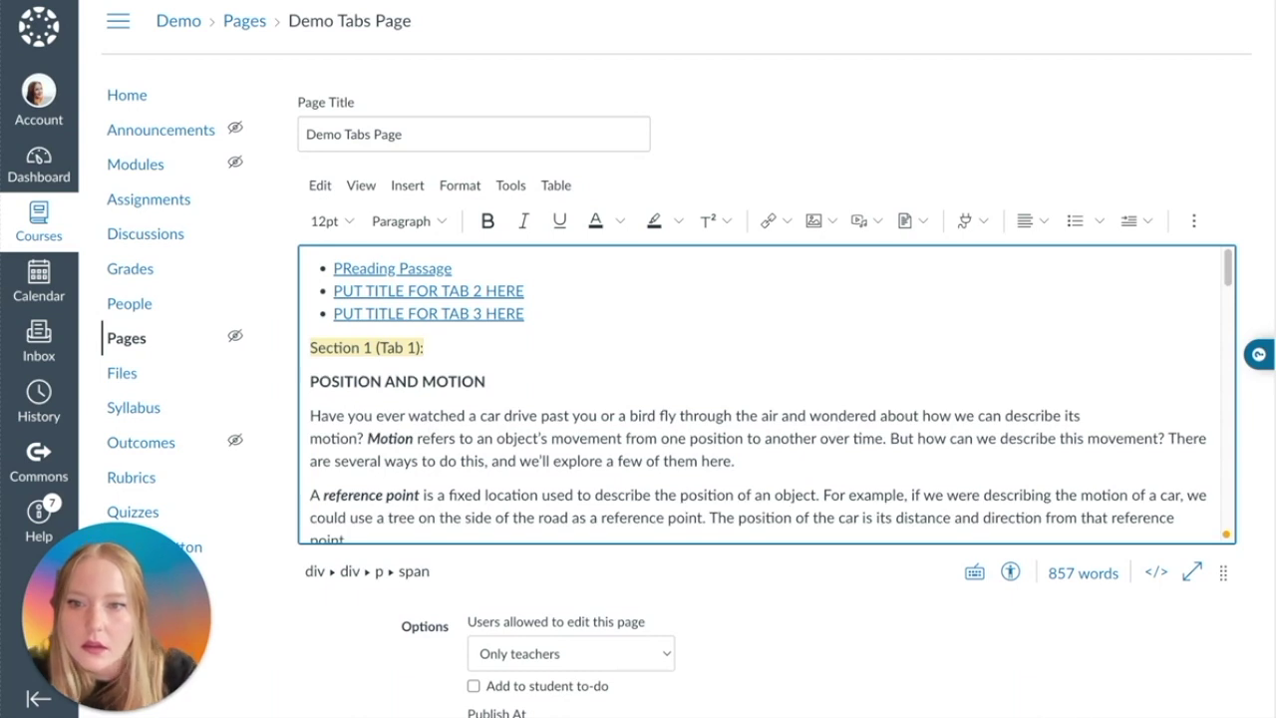
{"action": "left_click", "coordinate": [348, 269]}
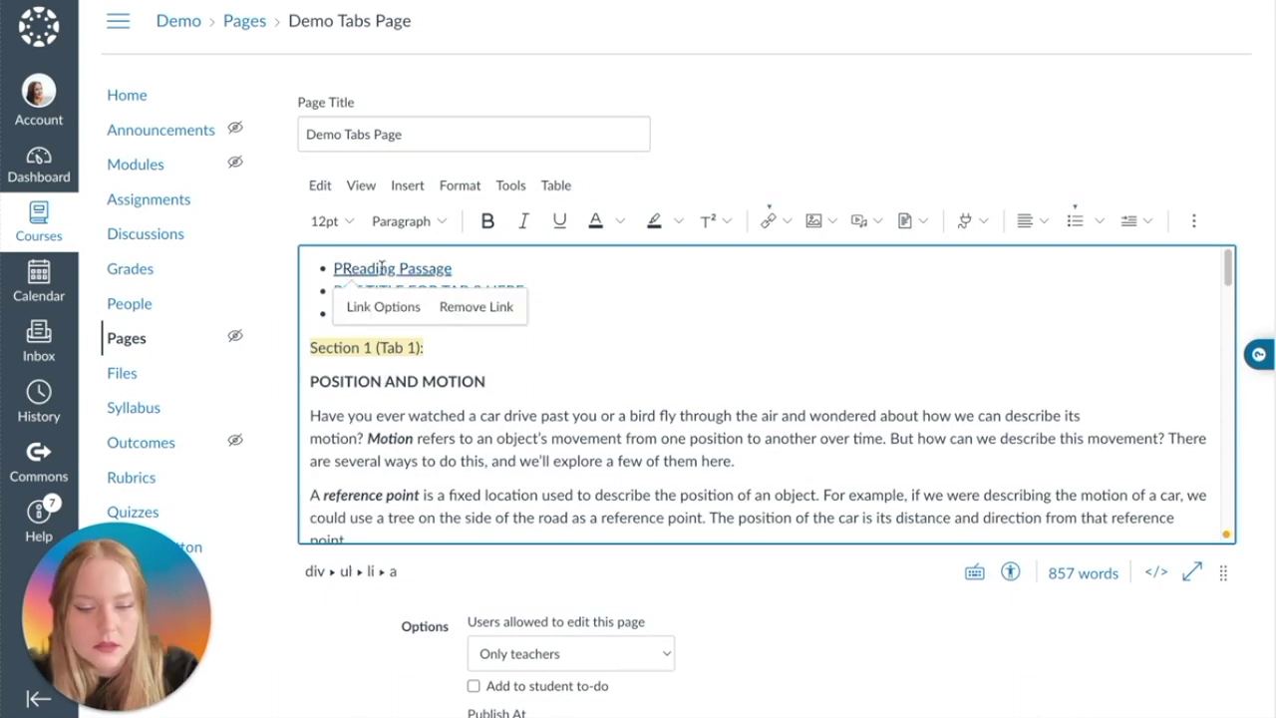
{"action": "key", "text": "BackSpace"}
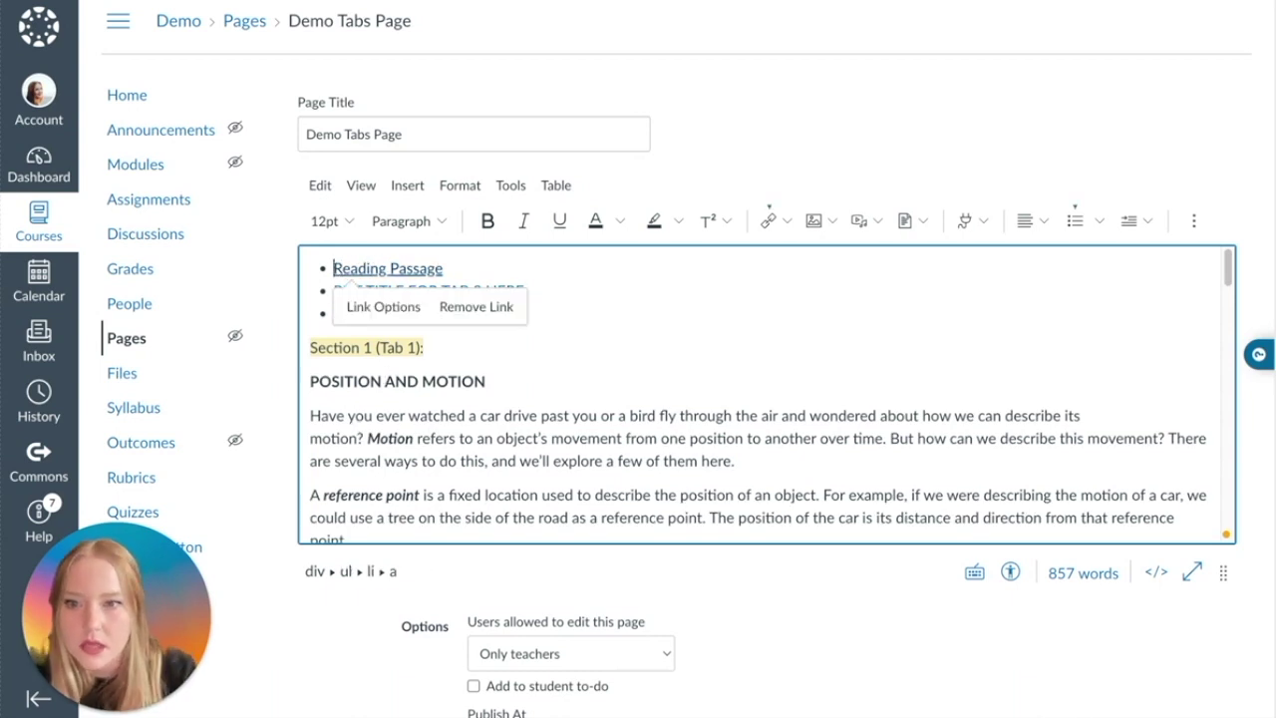
Replace the placeholder title of tab 2 with "Reading Questions", keeping its link
{"action": "left_click", "coordinate": [571, 290]}
{"action": "key", "text": "BackSpace"}
{"action": "key", "text": "BackSpace"}
{"action": "key", "text": "BackSpace"}
{"action": "key", "text": "BackSpace"}
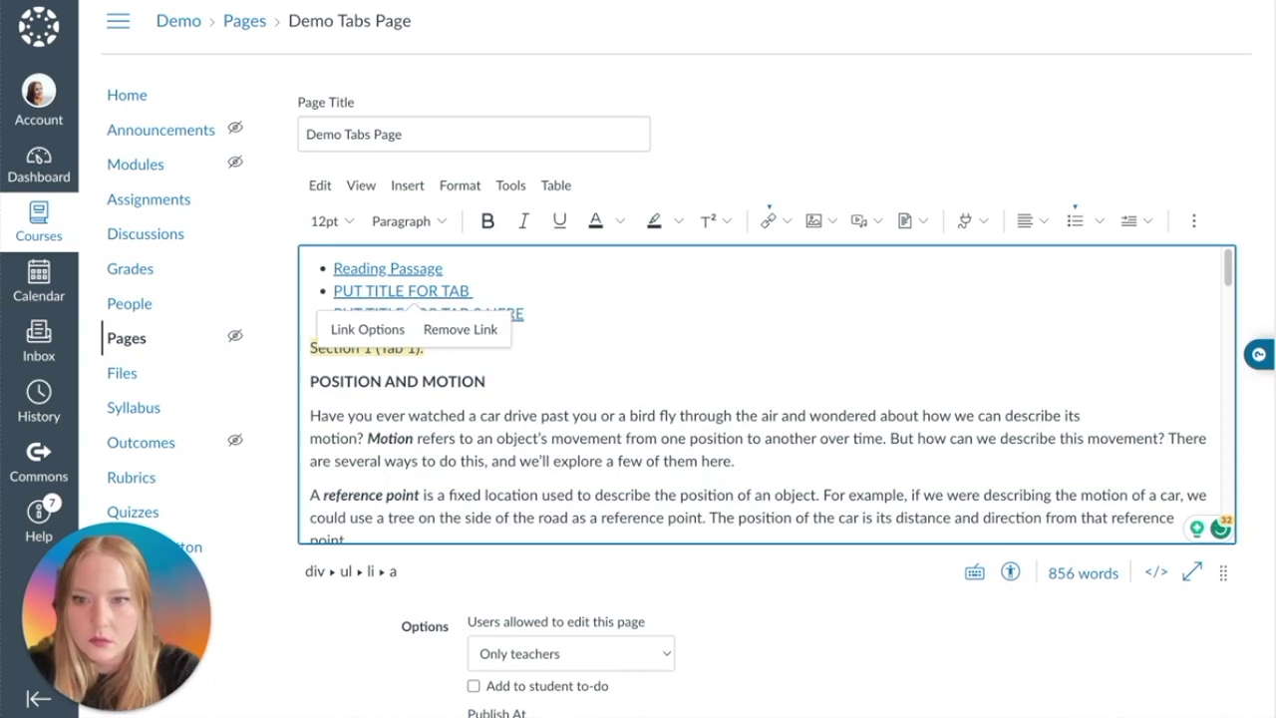
{"action": "key", "text": "BackSpace"}
{"action": "key", "text": "BackSpace"}
{"action": "key", "text": "BackSpace"}
{"action": "key", "text": "BackSpace"}
{"action": "key", "text": "BackSpace"}
{"action": "key", "text": "BackSpace"}
{"action": "key", "text": "BackSpace"}
{"action": "key", "text": "BackSpace"}
{"action": "key", "text": "BackSpace"}
{"action": "key", "text": "BackSpace"}
{"action": "key", "text": "BackSpace"}
{"action": "key", "text": "BackSpace"}
{"action": "key", "text": "BackSpace"}
{"action": "key", "text": "BackSpace"}
{"action": "key", "text": "BackSpace"}
{"action": "key", "text": "BackSpace"}
{"action": "key", "text": "BackSpace"}
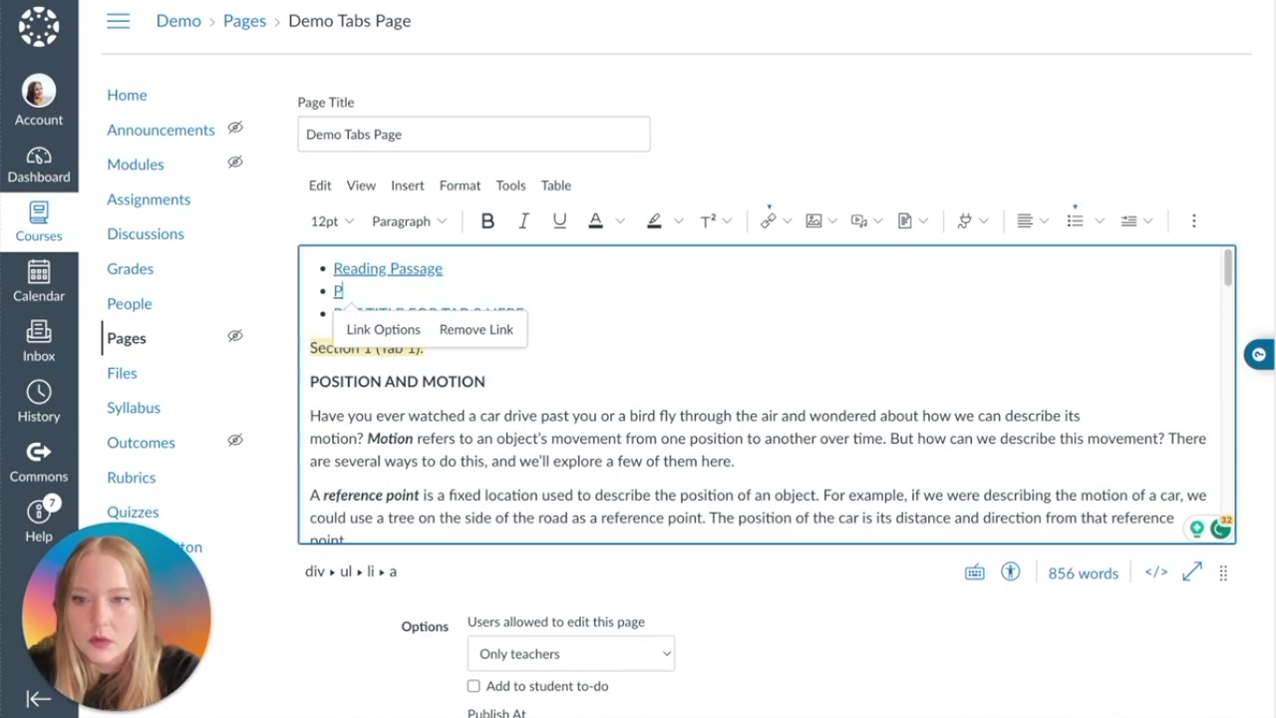
{"action": "type", "text": "Reading Questions"}
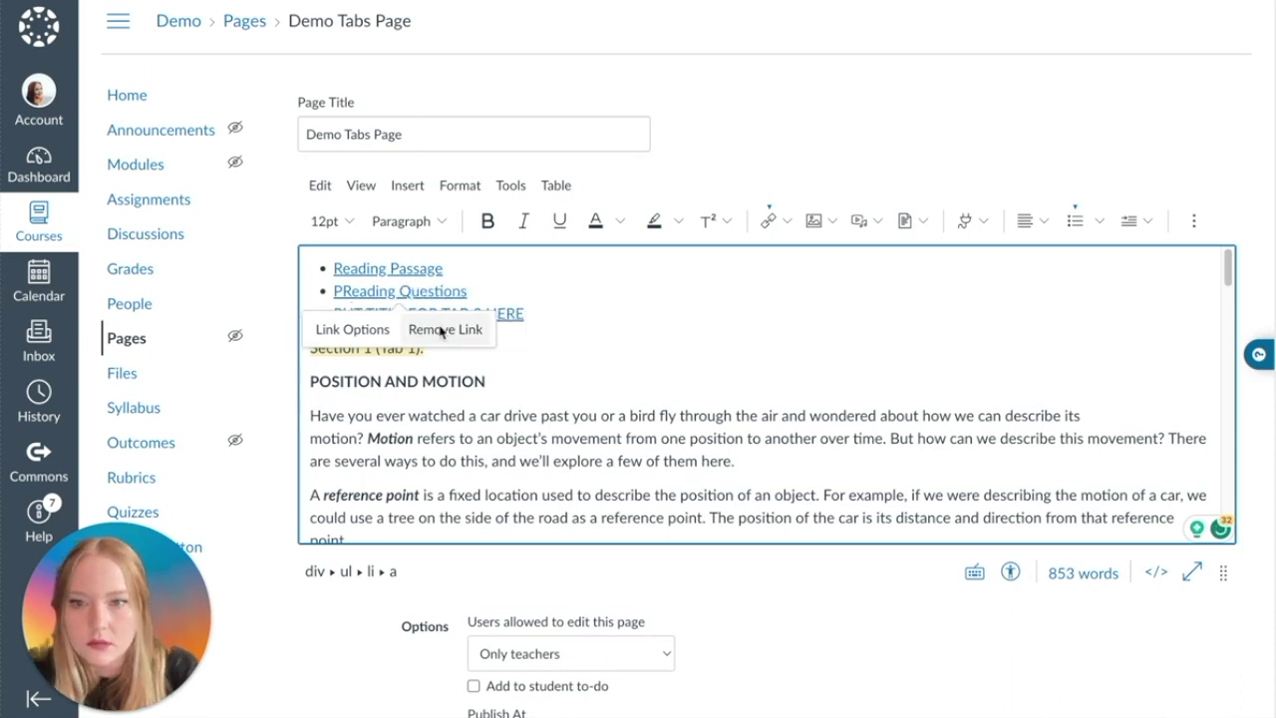
{"action": "left_click", "coordinate": [345, 291]}
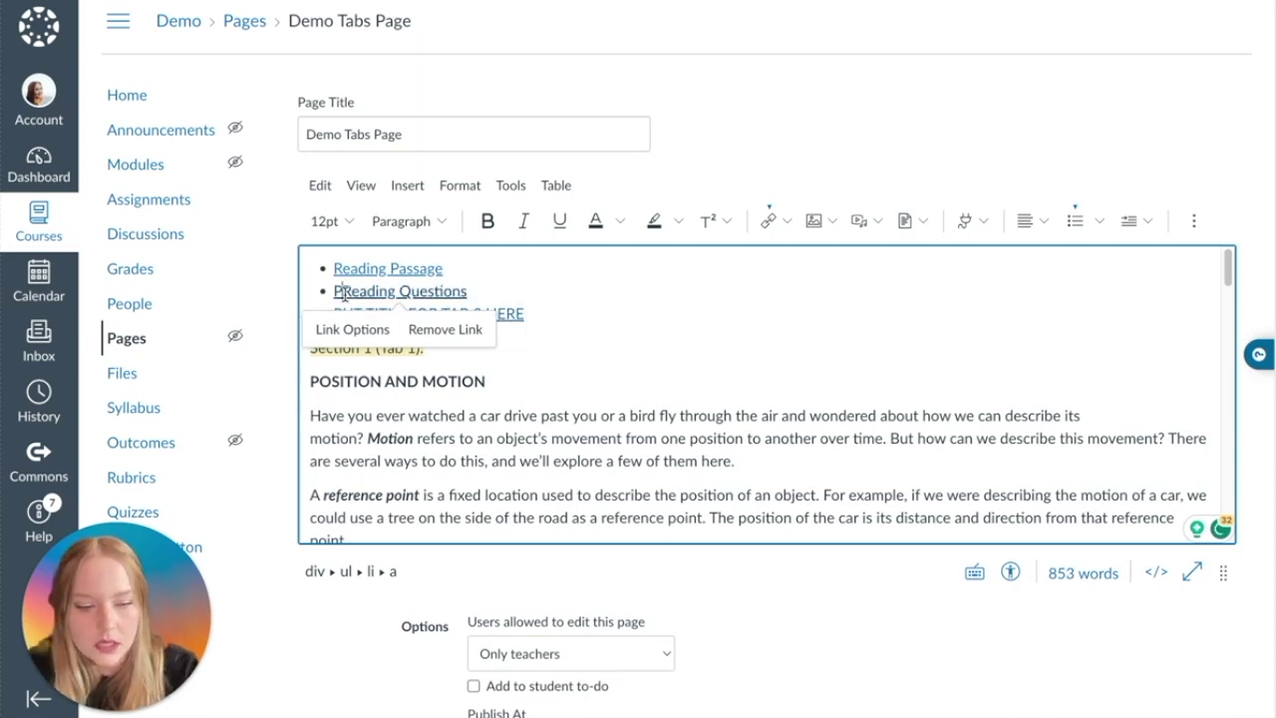
{"action": "key", "text": "BackSpace"}
Replace the placeholder title of tab 3 with "Mini Activity", keeping its link
{"action": "left_click", "coordinate": [577, 332]}
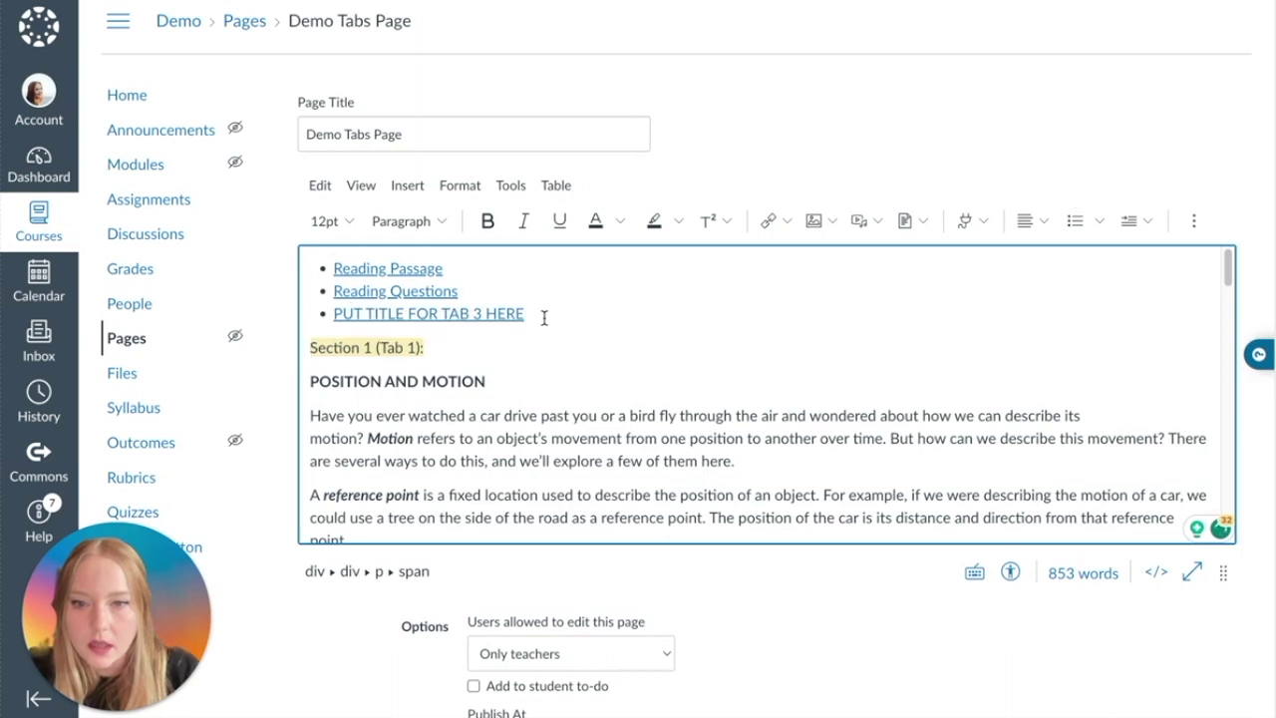
{"action": "left_click", "coordinate": [544, 317]}
{"action": "key", "text": "BackSpace"}
{"action": "key", "text": "BackSpace"}
{"action": "key", "text": "BackSpace"}
{"action": "key", "text": "BackSpace"}
{"action": "key", "text": "BackSpace"}
{"action": "key", "text": "BackSpace"}
{"action": "key", "text": "BackSpace"}
{"action": "key", "text": "BackSpace"}
{"action": "key", "text": "BackSpace"}
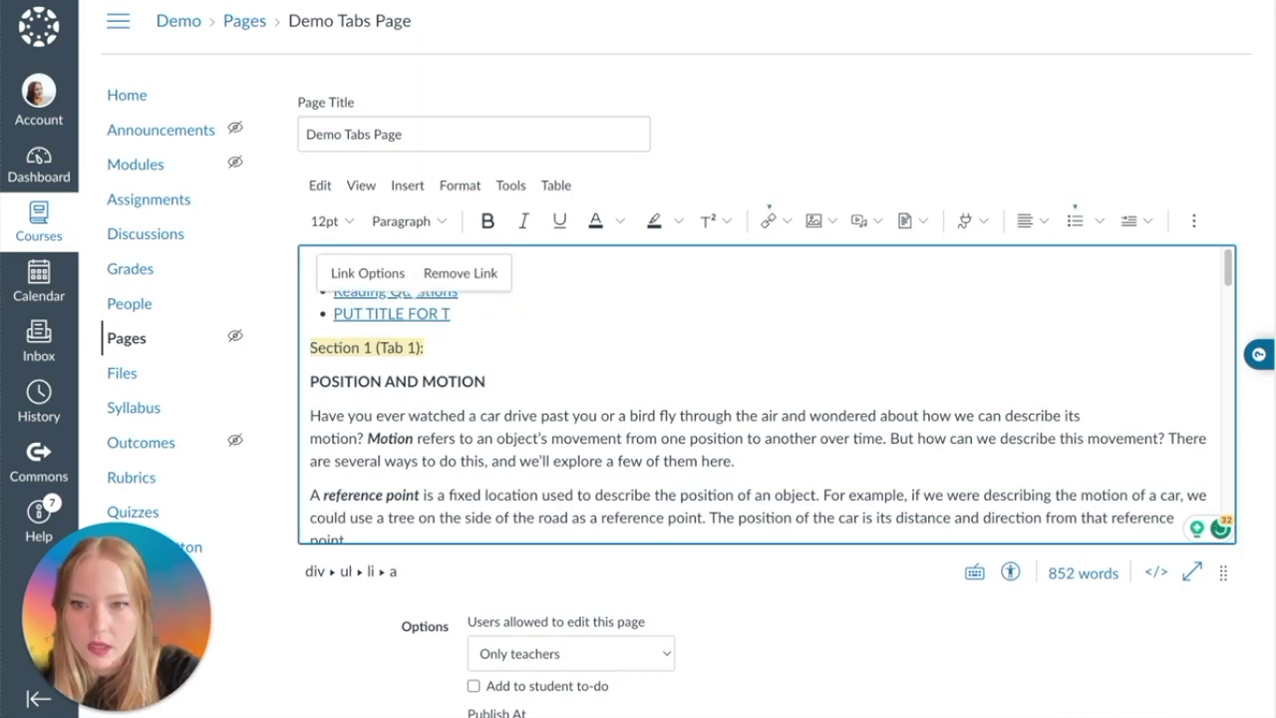
{"action": "key", "text": "BackSpace"}
{"action": "key", "text": "BackSpace"}
{"action": "key", "text": "BackSpace"}
{"action": "key", "text": "BackSpace"}
{"action": "key", "text": "BackSpace"}
{"action": "key", "text": "BackSpace"}
{"action": "key", "text": "BackSpace"}
{"action": "key", "text": "BackSpace"}
{"action": "key", "text": "BackSpace"}
{"action": "key", "text": "BackSpace"}
{"action": "key", "text": "BackSpace"}
{"action": "key", "text": "BackSpace"}
{"action": "key", "text": "BackSpace"}
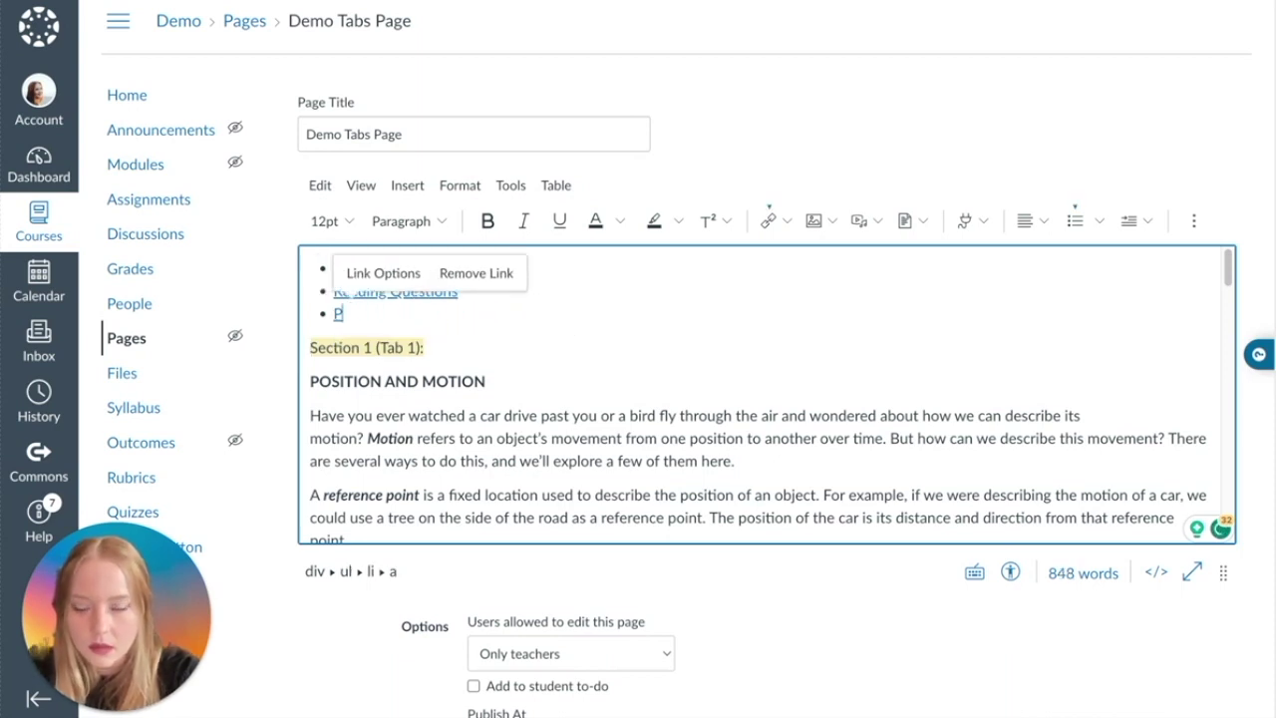
{"action": "type", "text": "Mini A"}
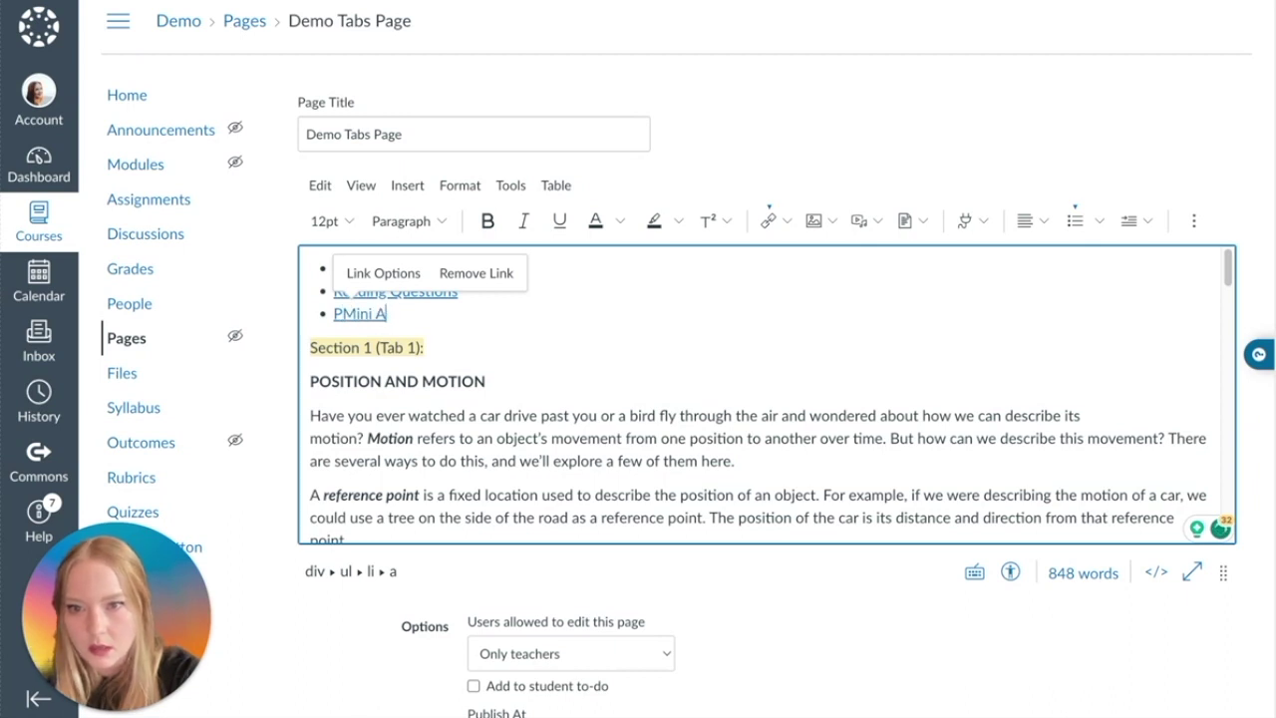
{"action": "type", "text": "ctiviti"}
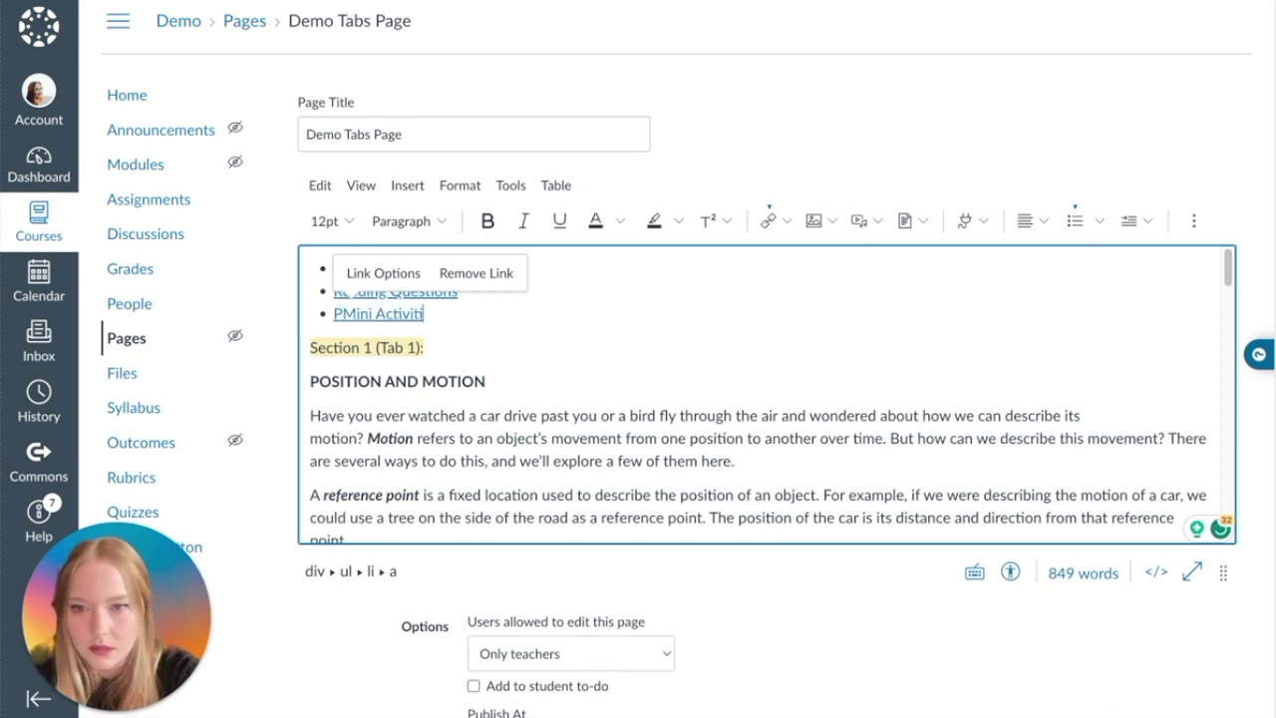
{"action": "key", "text": "BackSpace"}
{"action": "type", "text": "y"}
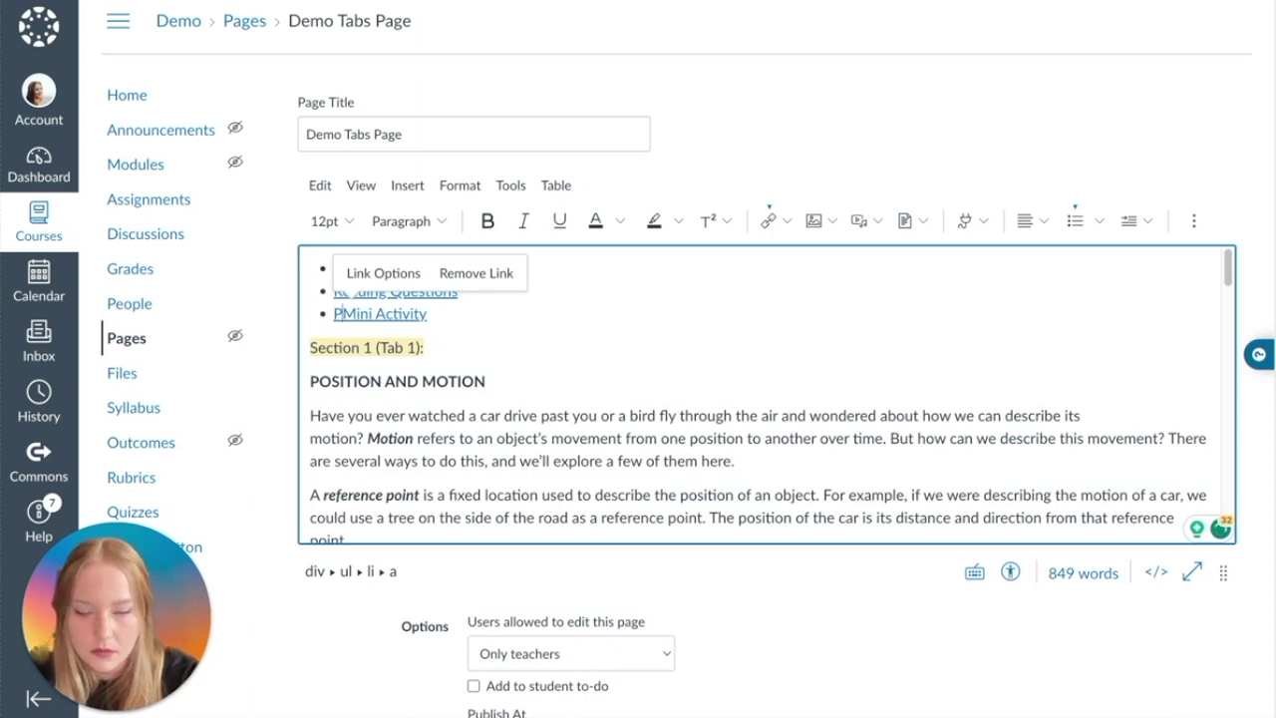
{"action": "key", "text": "BackSpace"}
Delete the highlighted "Section 1 (Tab 1):" label and its empty line above the "POSITION AND MOTION" heading
{"action": "triple_click", "coordinate": [356, 345]}
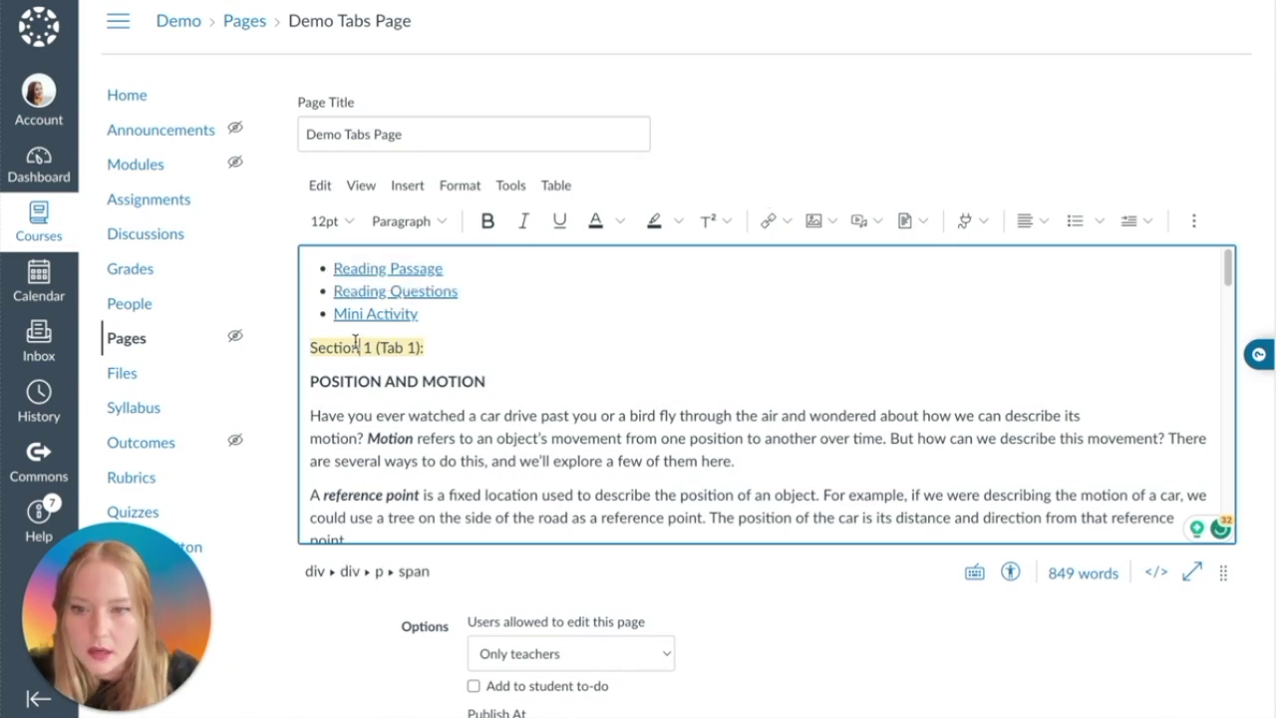
{"action": "key", "text": "BackSpace"}
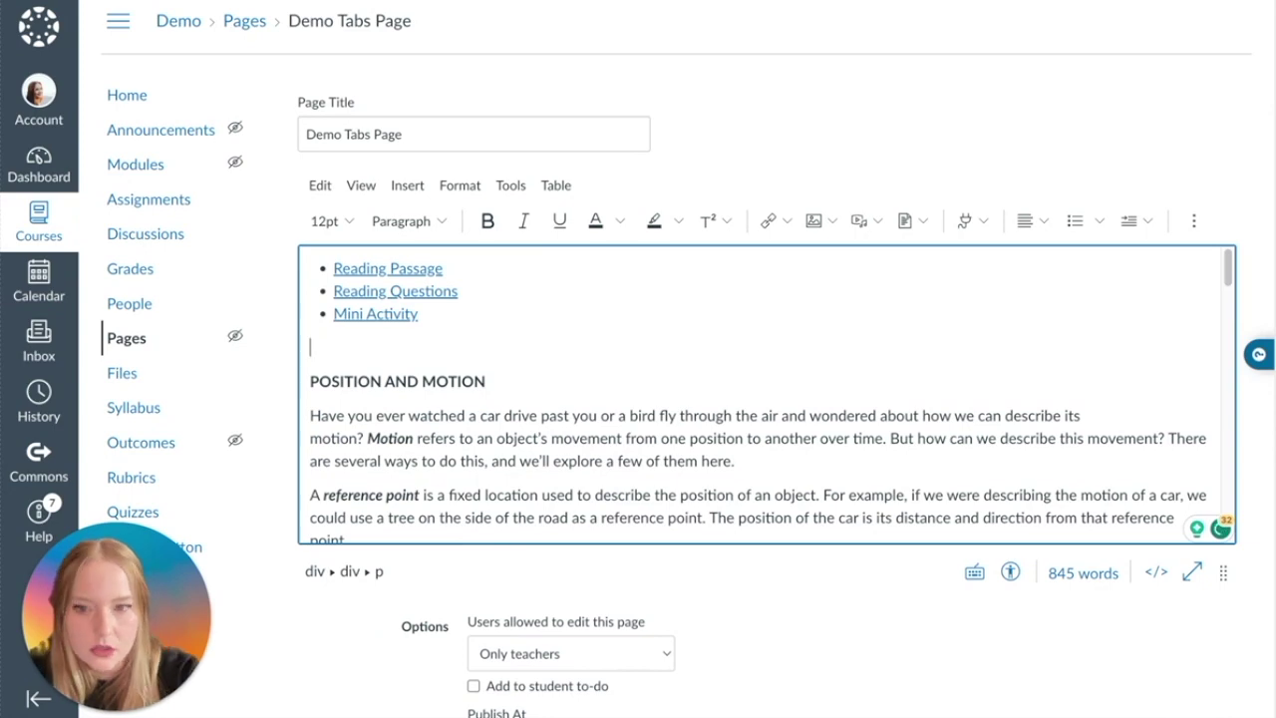
{"action": "key", "text": "Delete"}
Delete the highlighted "Section 2 (Tab 2):" label and its empty line above the "Reading Questions:" heading
{"action": "scroll", "coordinate": [447, 329], "scroll_direction": "down", "scroll_amount": 6}
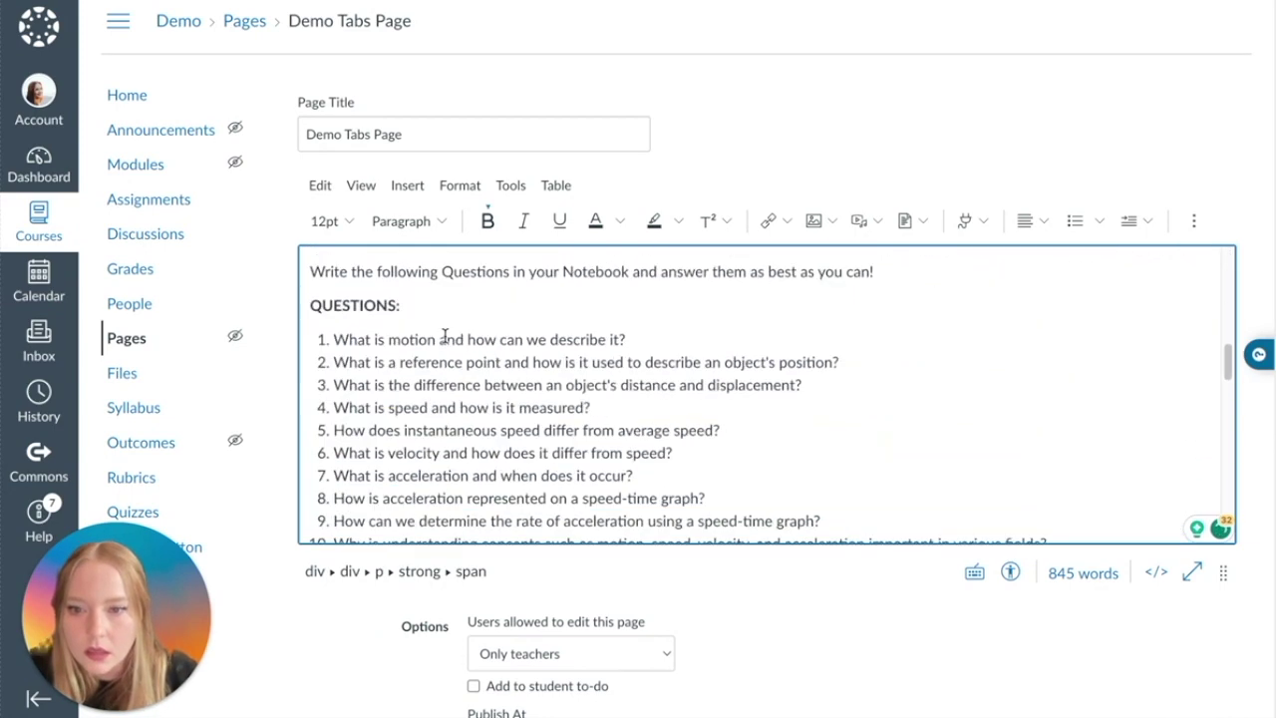
{"action": "scroll", "coordinate": [444, 336], "scroll_direction": "up", "scroll_amount": 5}
{"action": "left_click", "coordinate": [367, 502]}
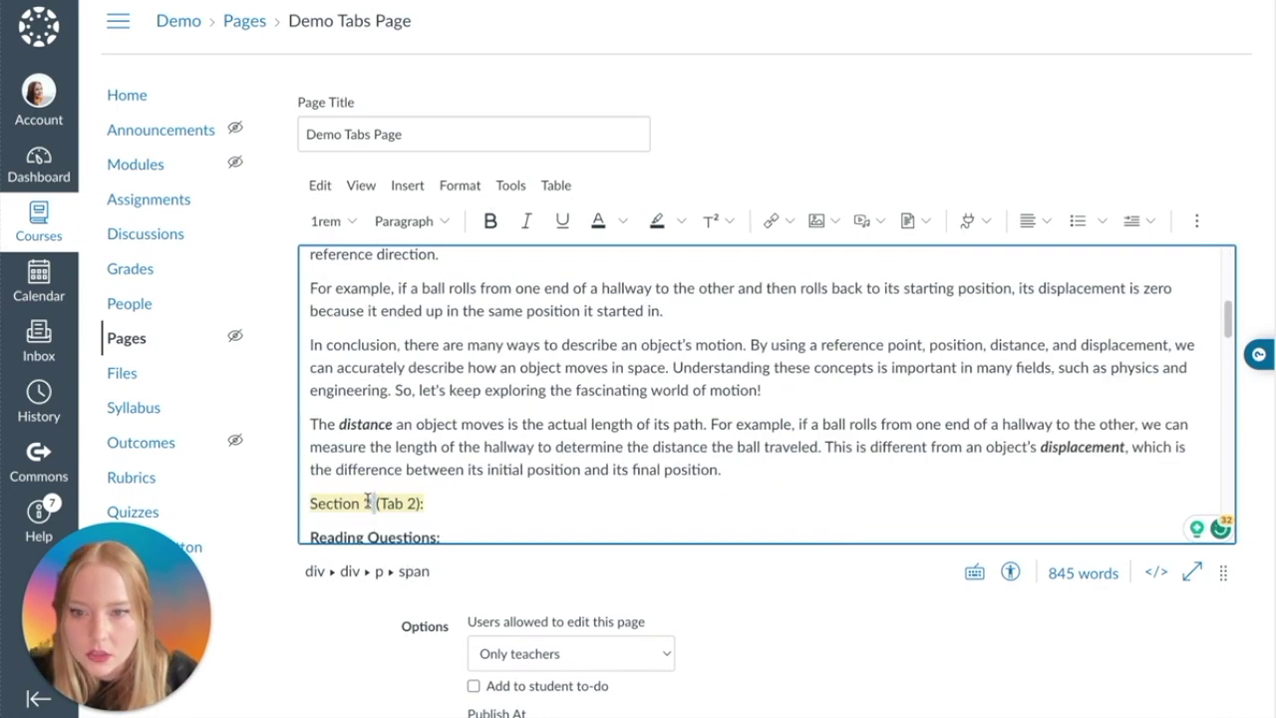
{"action": "triple_click", "coordinate": [368, 502]}
{"action": "key", "text": "BackSpace"}
{"action": "key", "text": "Delete"}
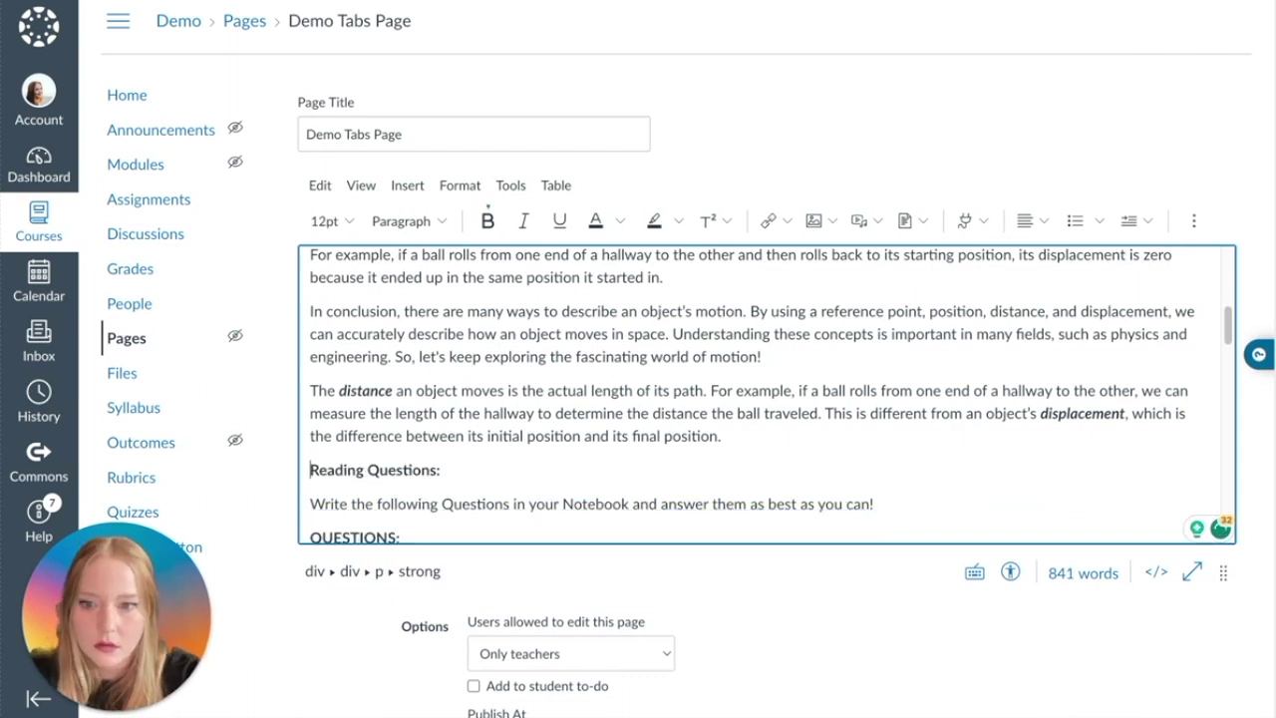
Delete the highlighted "Section 3 (Tab 3):" label and its empty line above the "Mini Activity:" heading
{"action": "scroll", "coordinate": [310, 479], "scroll_direction": "down", "scroll_amount": 5}
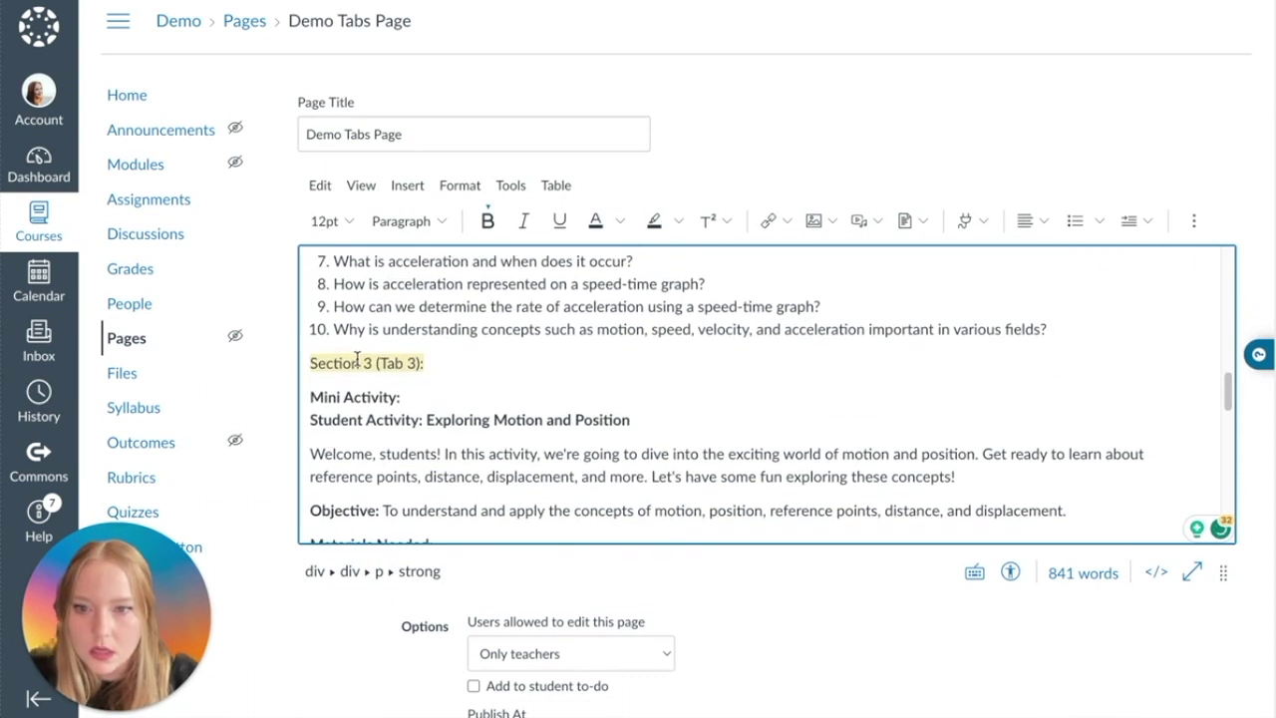
{"action": "left_click", "coordinate": [359, 360]}
{"action": "triple_click", "coordinate": [359, 360]}
{"action": "key", "text": "BackSpace"}
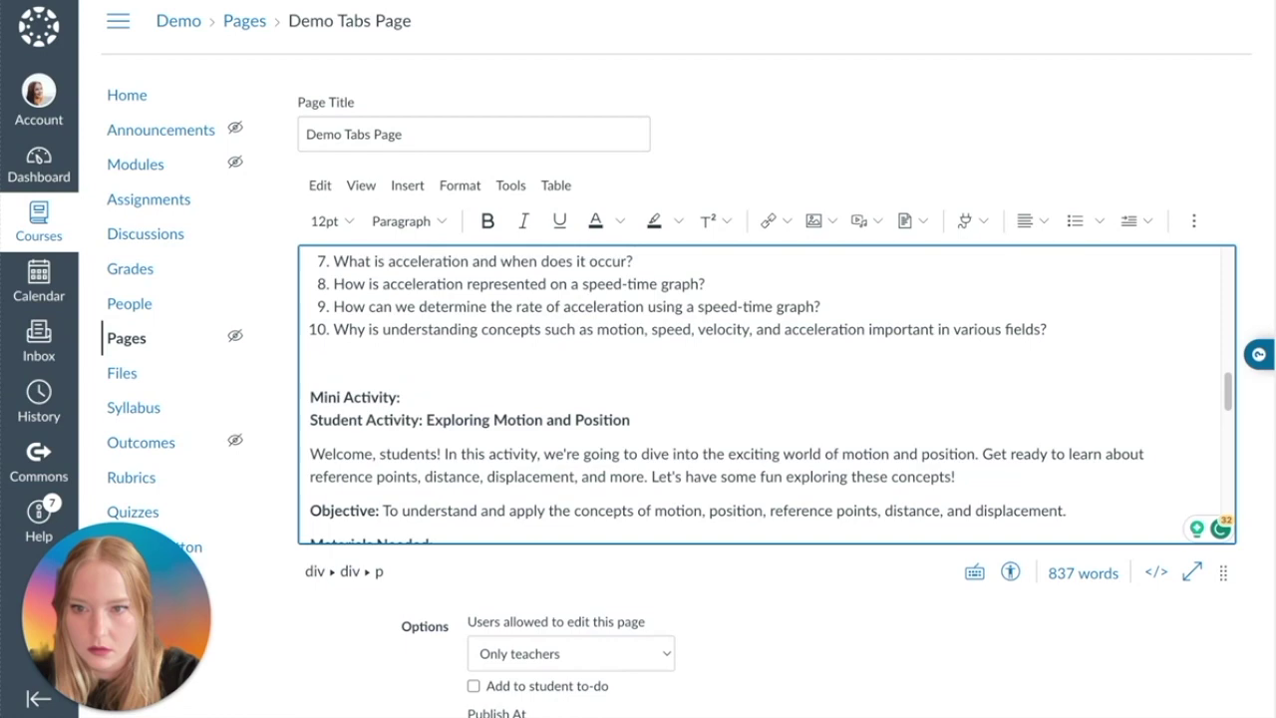
{"action": "key", "text": "Delete"}
Save the page and open its Reading Questions tab to check the result
{"action": "scroll", "coordinate": [1196, 598], "scroll_direction": "down", "scroll_amount": 2}
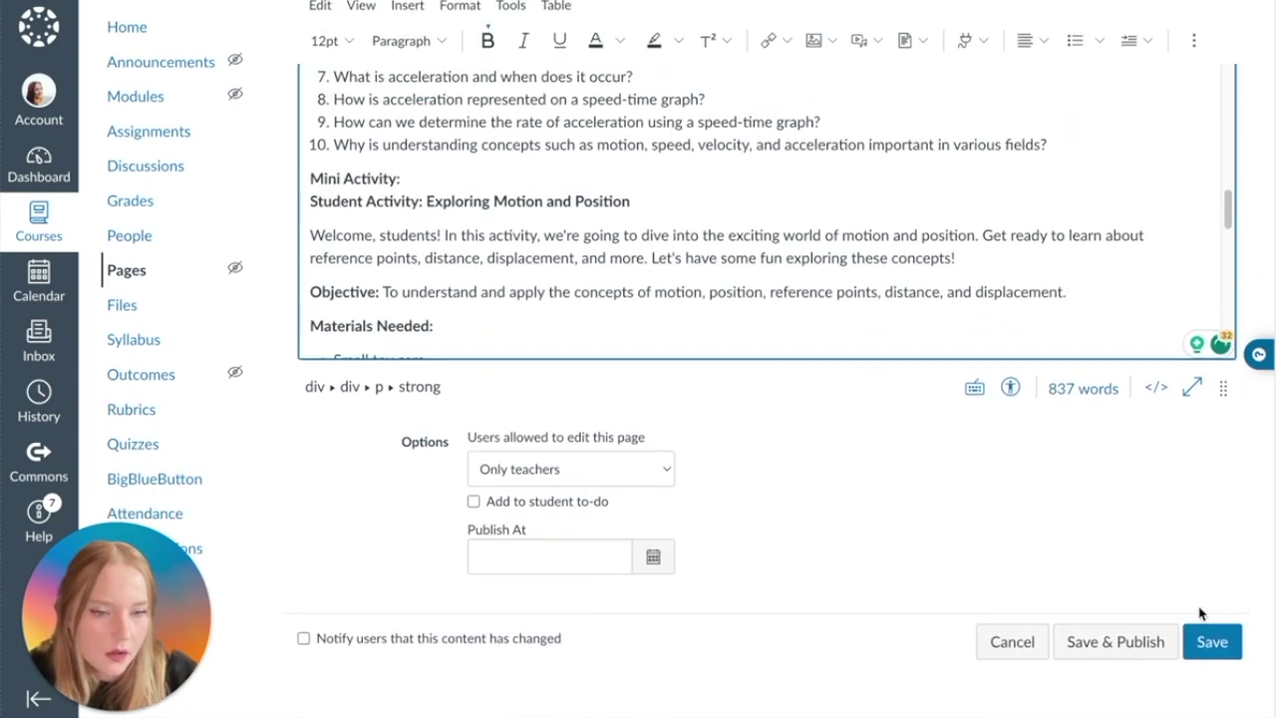
{"action": "left_click", "coordinate": [1211, 643]}
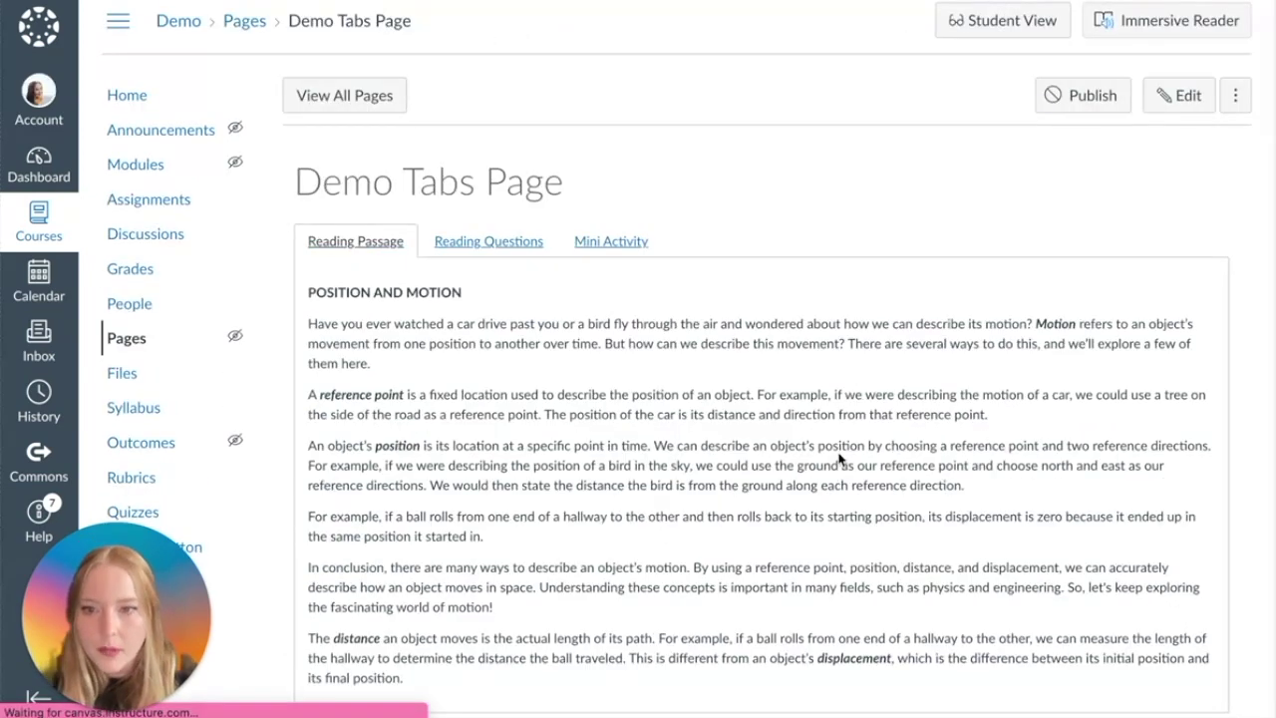
{"action": "scroll", "coordinate": [741, 397], "scroll_direction": "down", "scroll_amount": 1}
{"action": "left_click", "coordinate": [503, 194]}
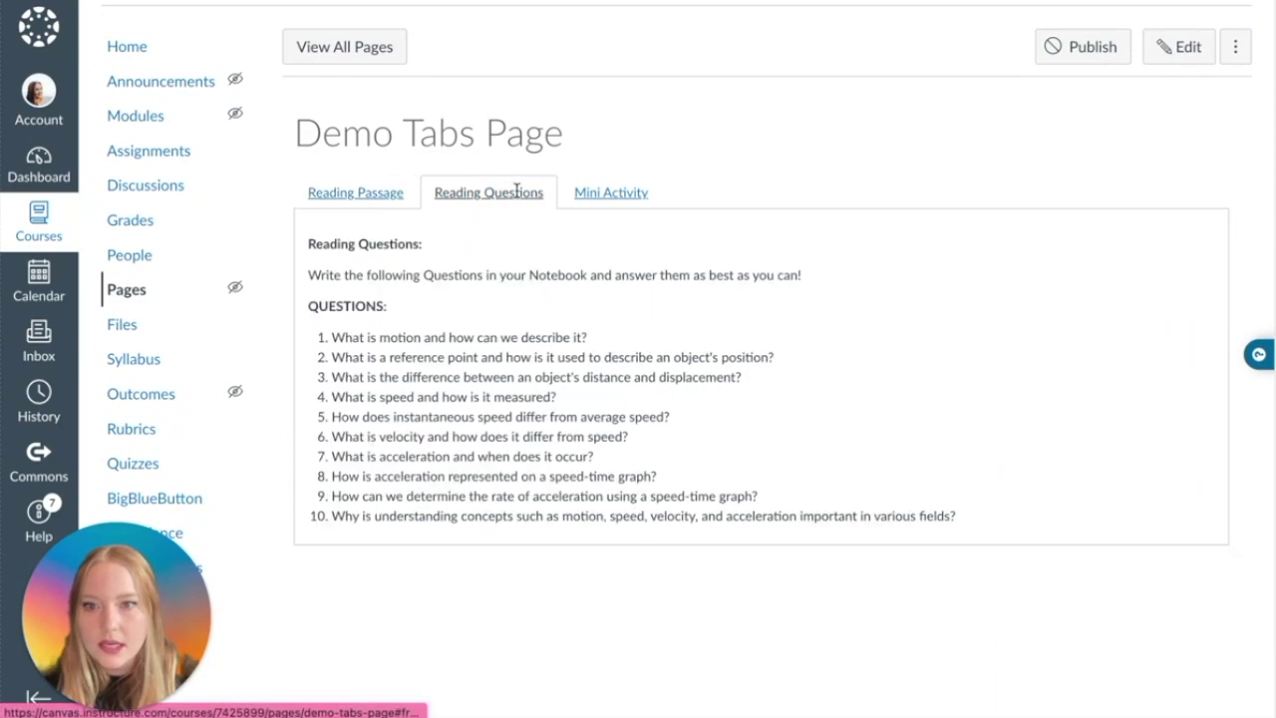
Look through the Mini Activity, Reading Passage and Reading Questions tabs of the saved page
{"action": "left_click", "coordinate": [638, 191]}
{"action": "left_click", "coordinate": [363, 200]}
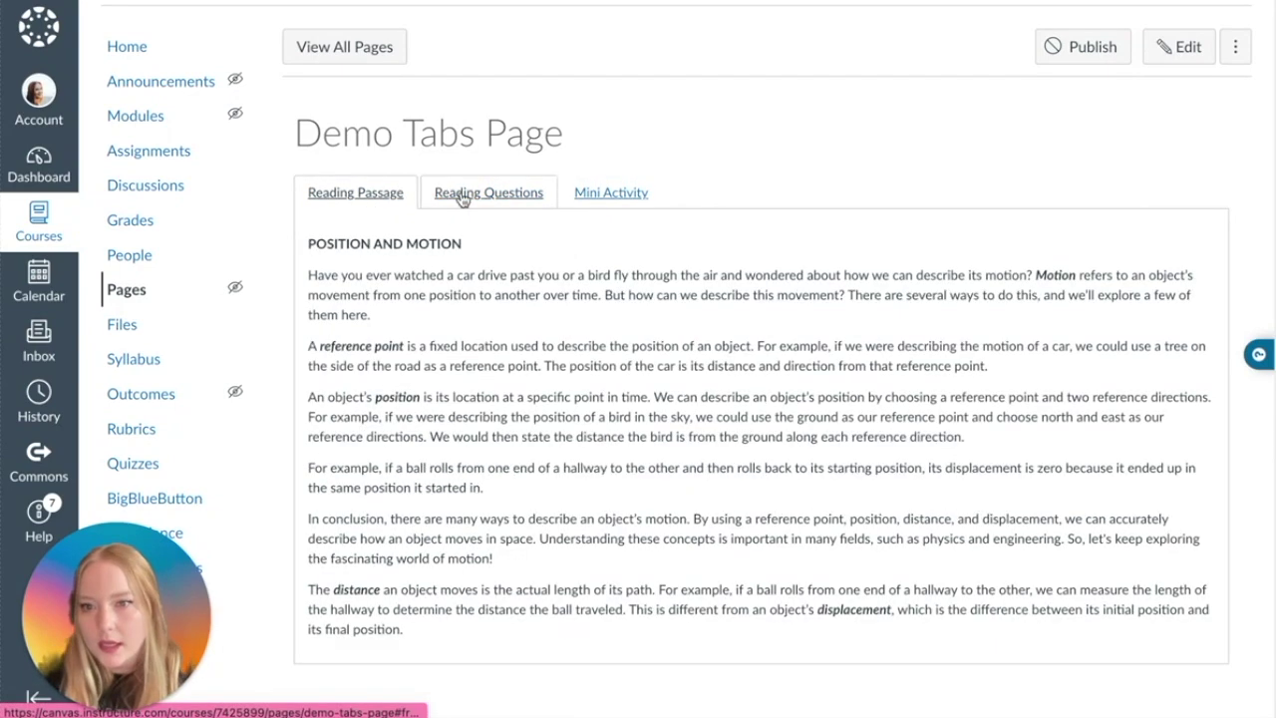
{"action": "left_click", "coordinate": [513, 194]}
{"action": "left_click", "coordinate": [384, 195]}
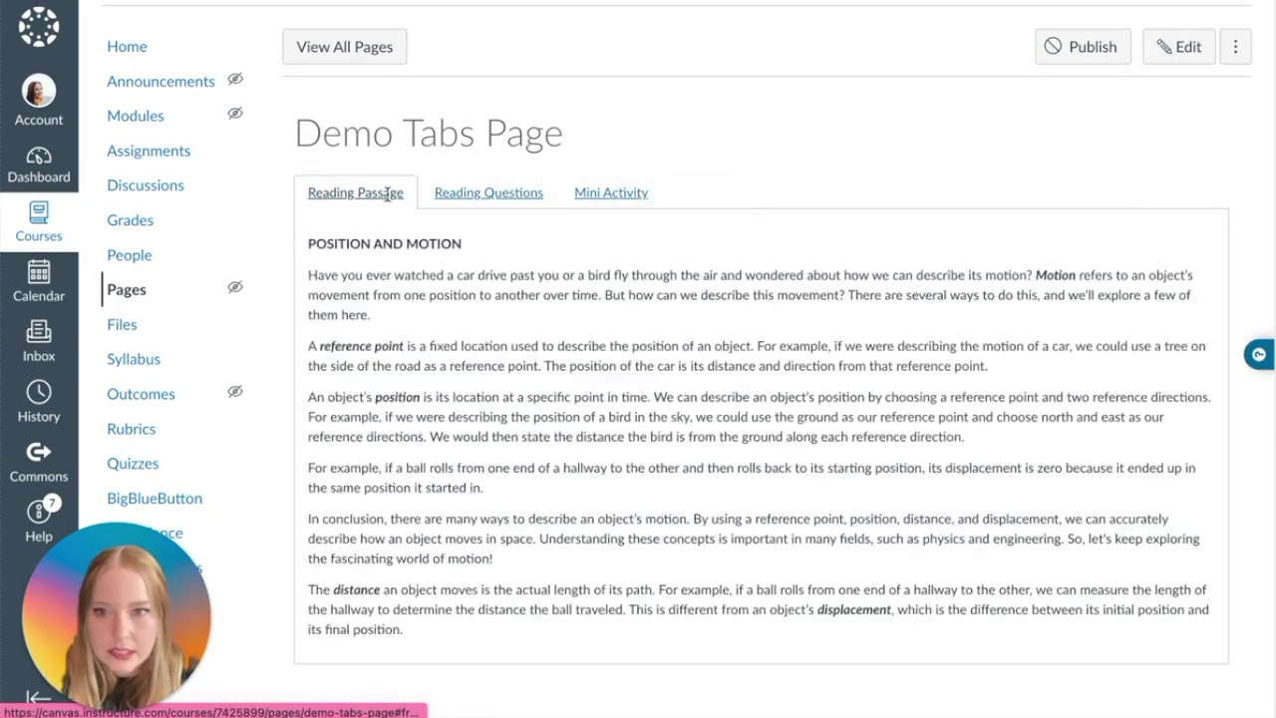
Open the page for editing and set the font size of all its content to 12pt, trying 14pt first
{"action": "left_click", "coordinate": [1178, 46]}
{"action": "left_click_drag", "start_coordinate": [322, 266], "coordinate": [1046, 529]}
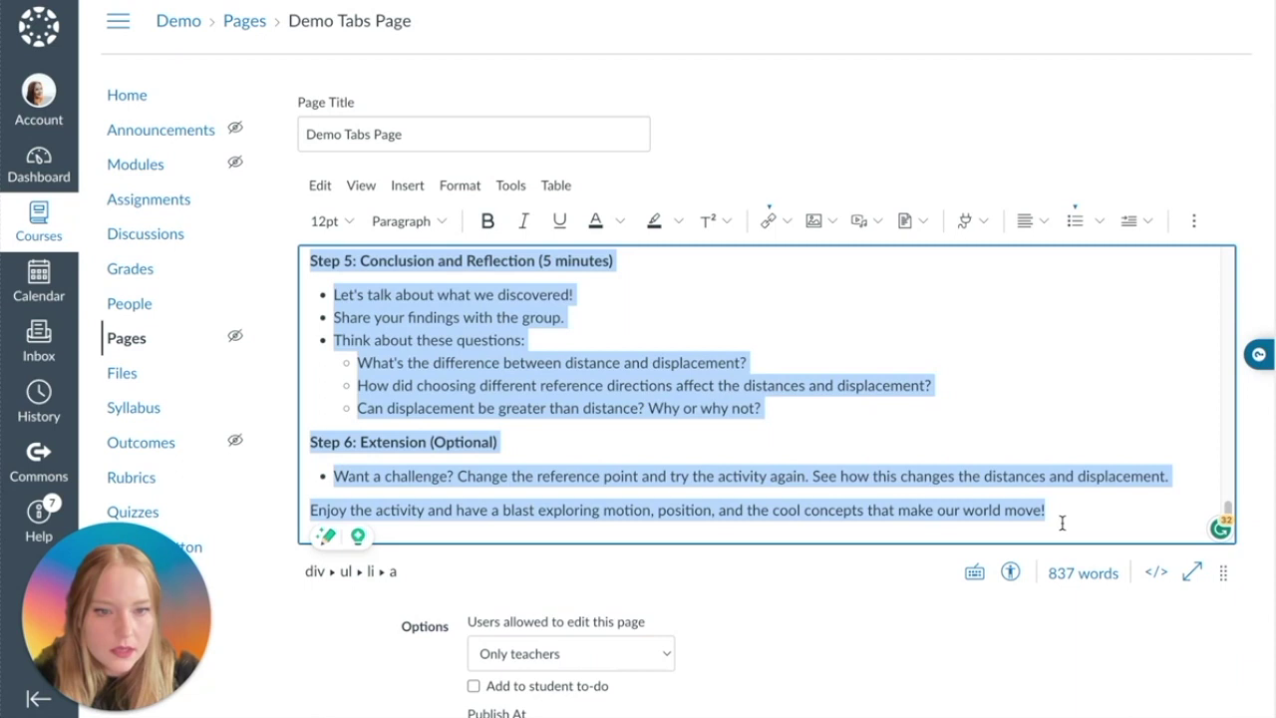
{"action": "left_click", "coordinate": [329, 220]}
{"action": "left_click", "coordinate": [329, 347]}
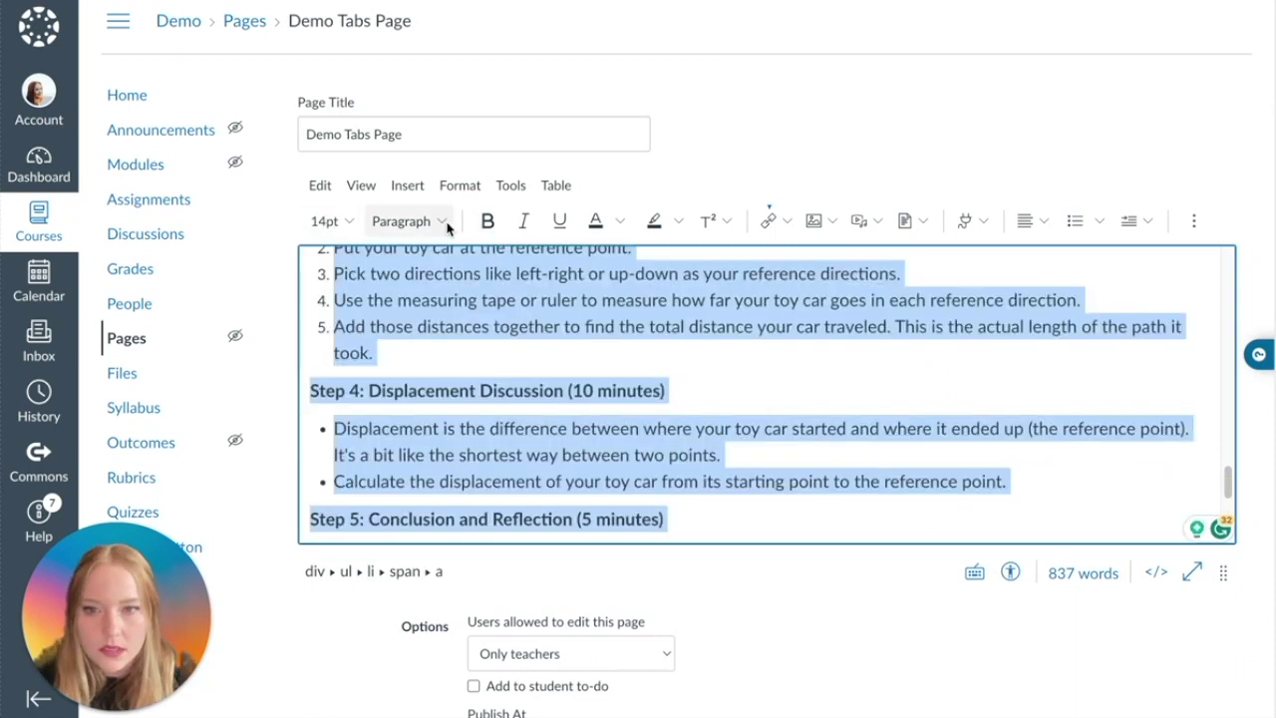
{"action": "left_click", "coordinate": [327, 220]}
{"action": "left_click", "coordinate": [329, 317]}
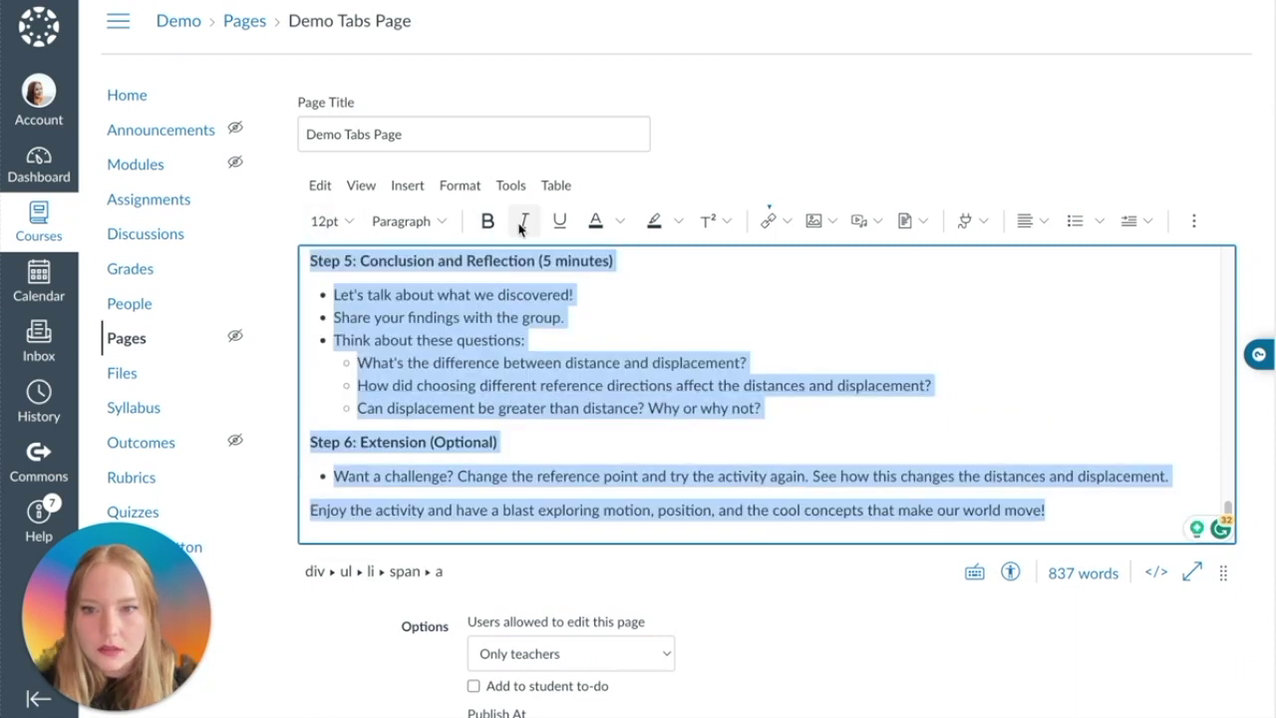
Change the font of all the selected page content to Balsamiq Sans
{"action": "left_click", "coordinate": [460, 186]}
{"action": "mouse_move", "coordinate": [527, 446]}
{"action": "mouse_move", "coordinate": [494, 502]}
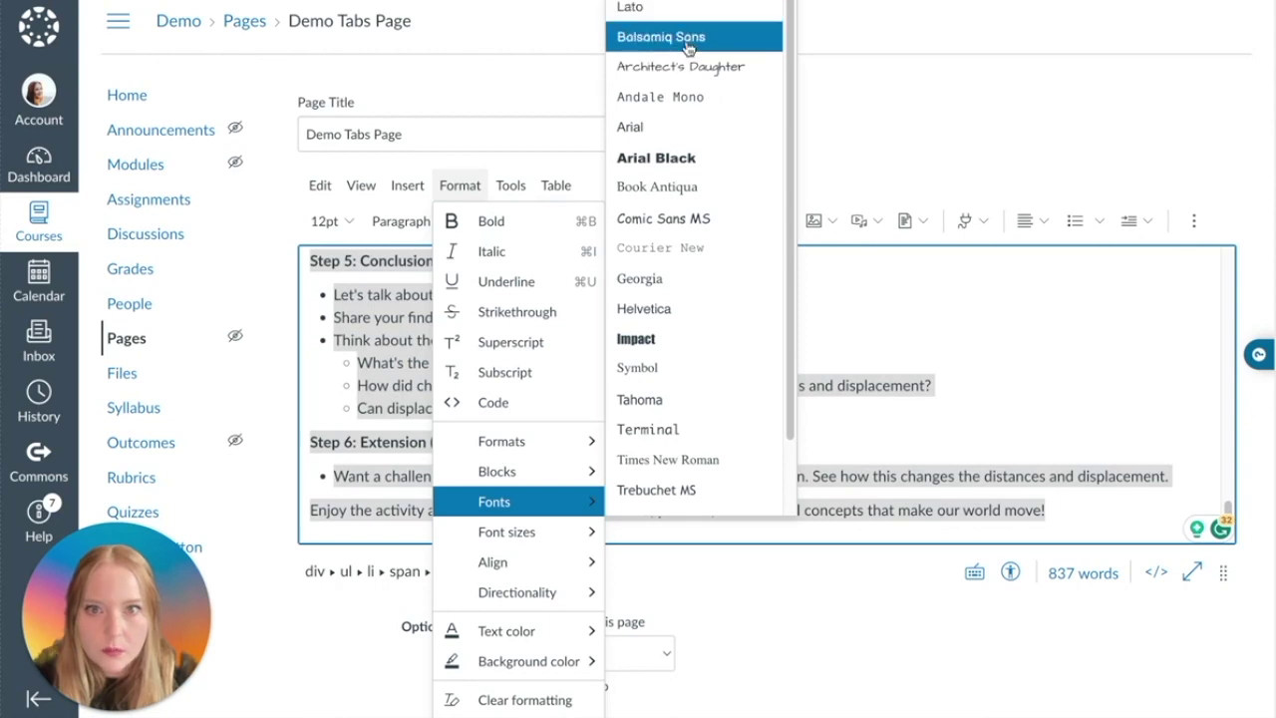
{"action": "left_click", "coordinate": [696, 37]}
{"action": "left_click", "coordinate": [769, 370]}
Save the page and check the new font in its Reading Passage and Mini Activity tabs
{"action": "scroll", "coordinate": [769, 369], "scroll_direction": "down", "scroll_amount": 4}
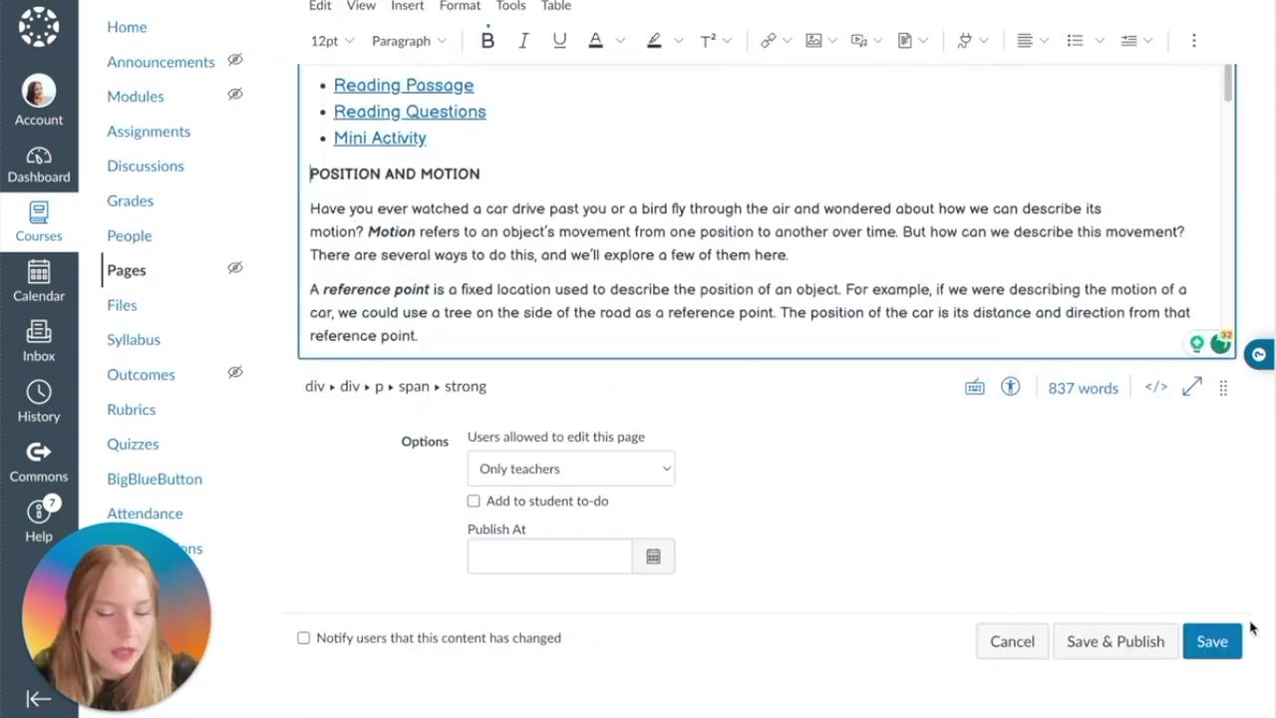
{"action": "left_click", "coordinate": [1210, 643]}
{"action": "scroll", "coordinate": [1032, 533], "scroll_direction": "down", "scroll_amount": 2}
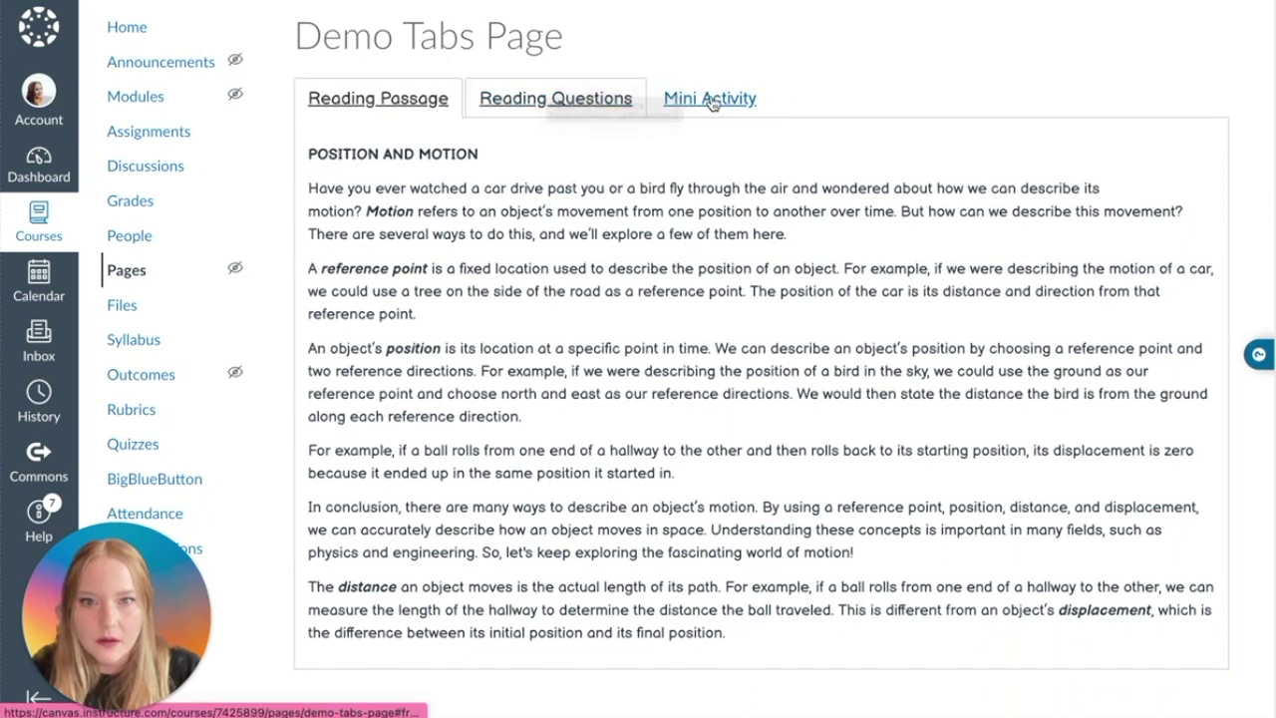
{"action": "left_click", "coordinate": [710, 98]}
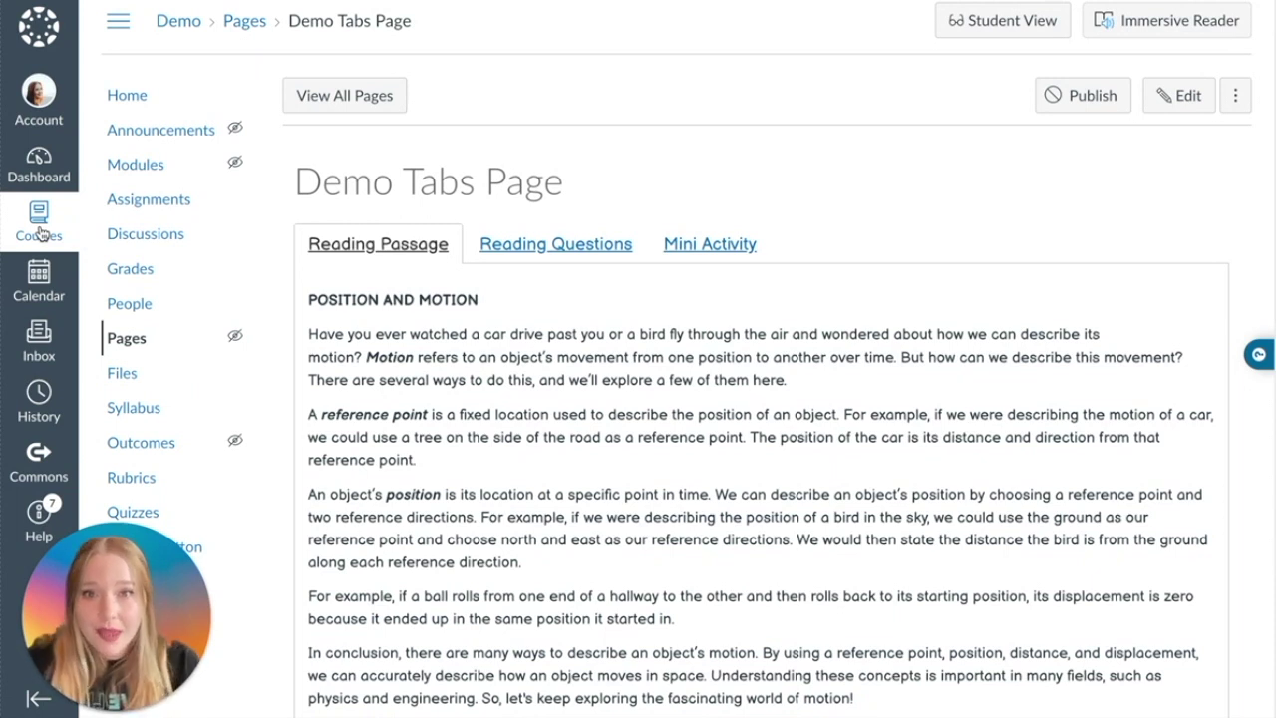
Reopen the page for editing, show its HTML source and copy the entire code
{"action": "left_click", "coordinate": [1174, 102]}
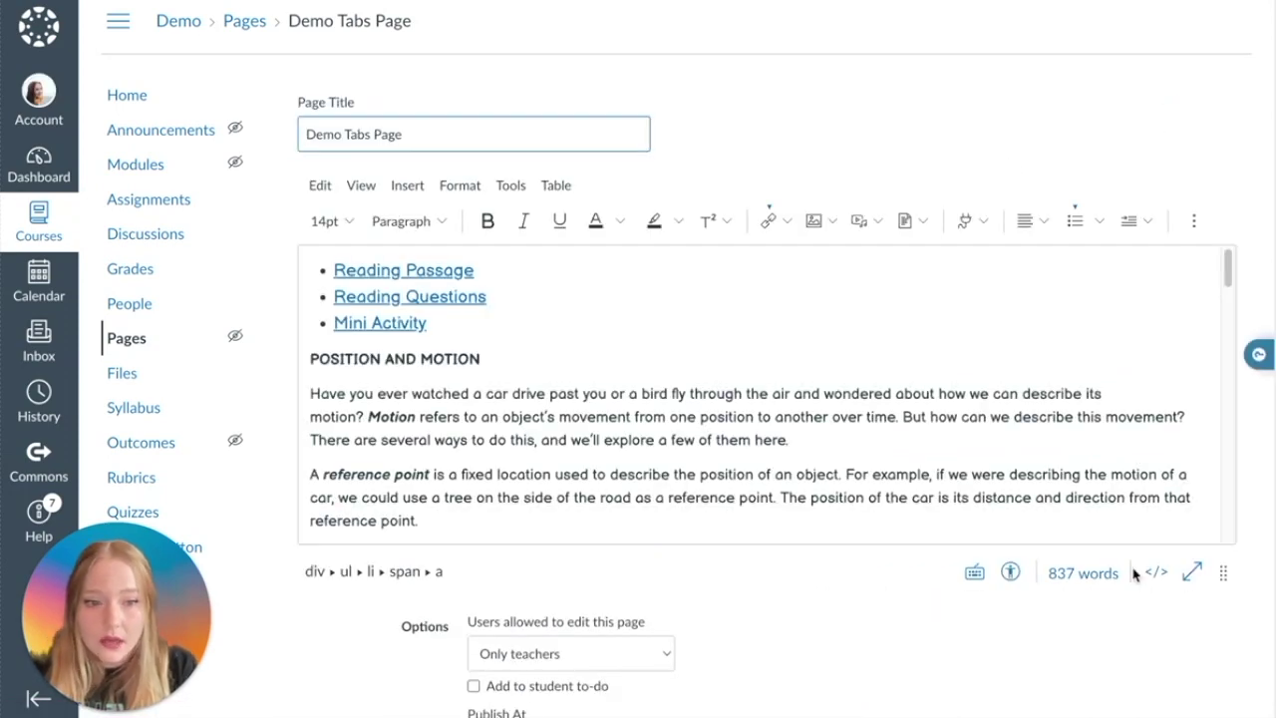
{"action": "left_click", "coordinate": [1146, 573]}
{"action": "scroll", "coordinate": [514, 360], "scroll_direction": "down", "scroll_amount": 10}
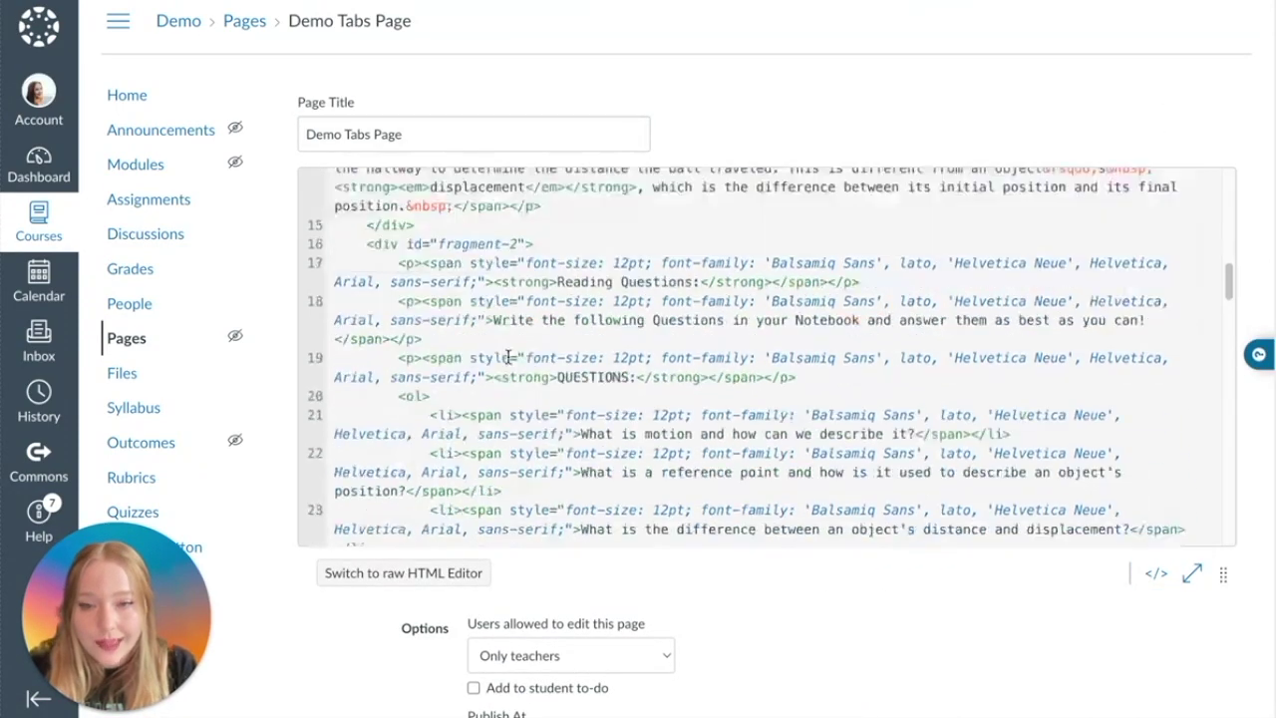
{"action": "scroll", "coordinate": [513, 361], "scroll_direction": "down", "scroll_amount": 5}
{"action": "key", "text": "ctrl+a"}
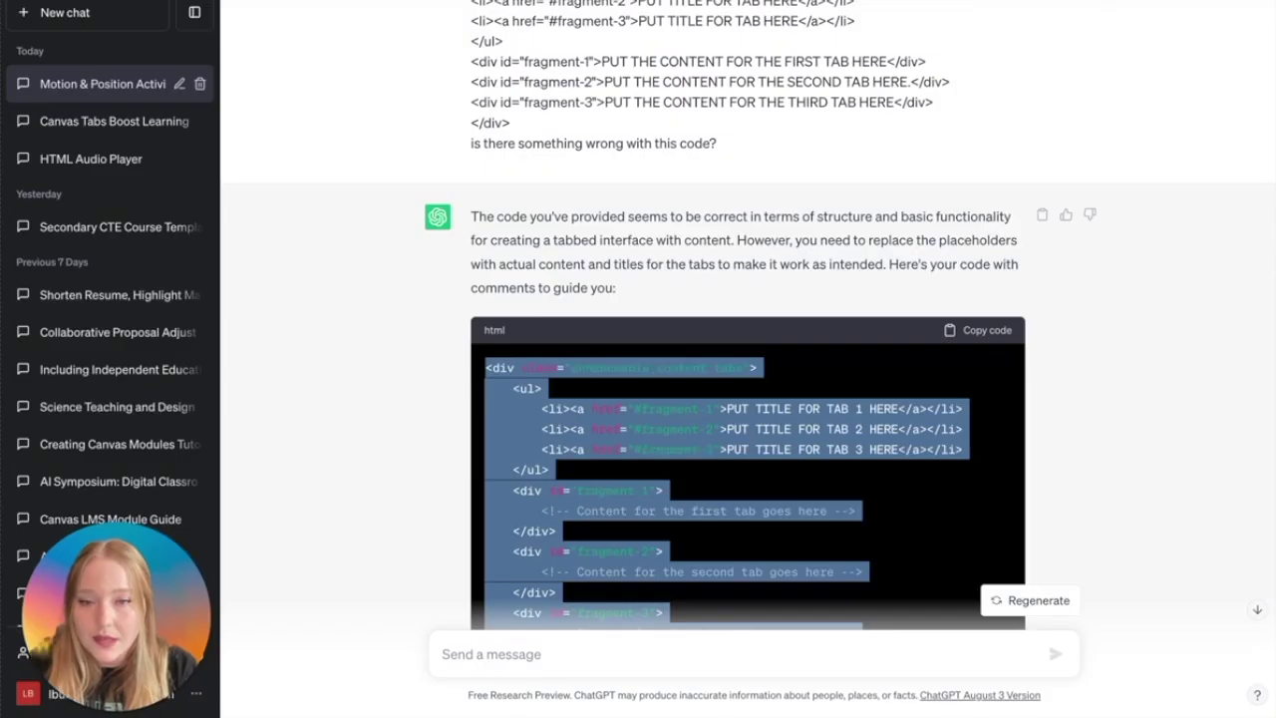
Switch to ChatGPT and send the copied page code in a new chat with the request "can you please correct my code"
{"action": "left_click", "coordinate": [94, 30]}
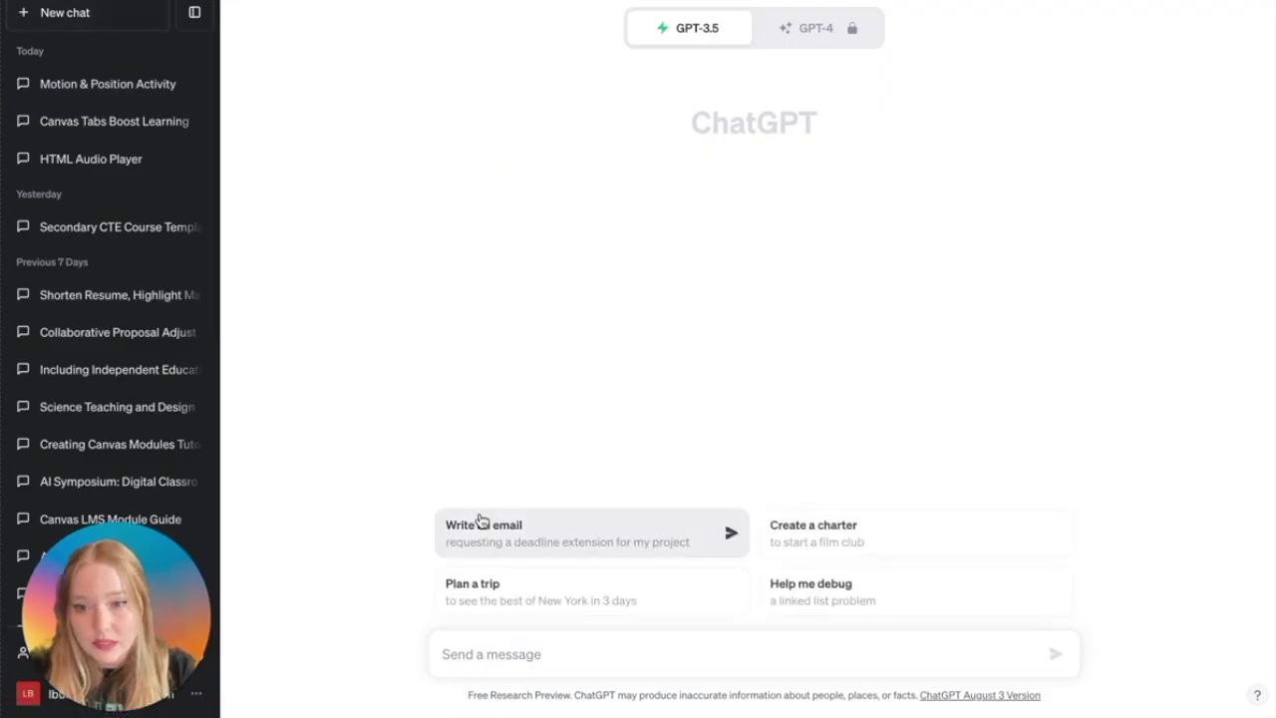
{"action": "key", "text": "ctrl+v"}
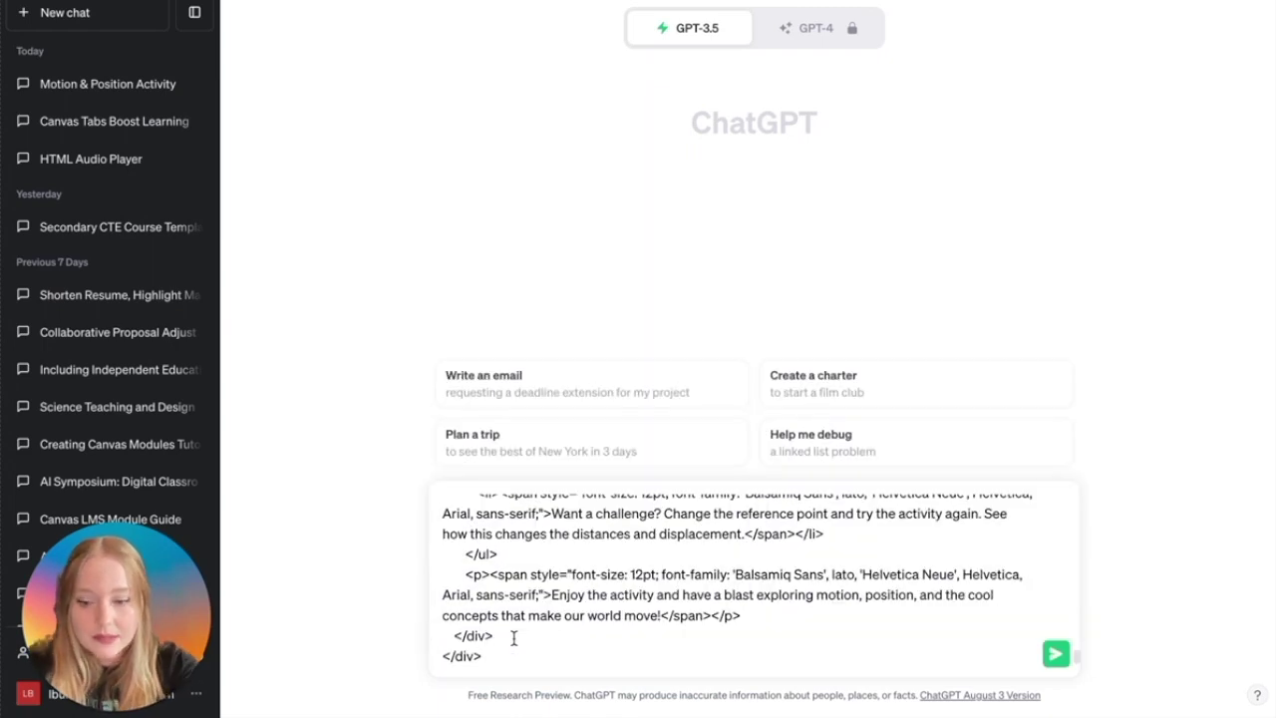
{"action": "key", "text": "shift+Return"}
{"action": "key", "text": "shift+Return"}
{"action": "type", "text": "can you please corre"}
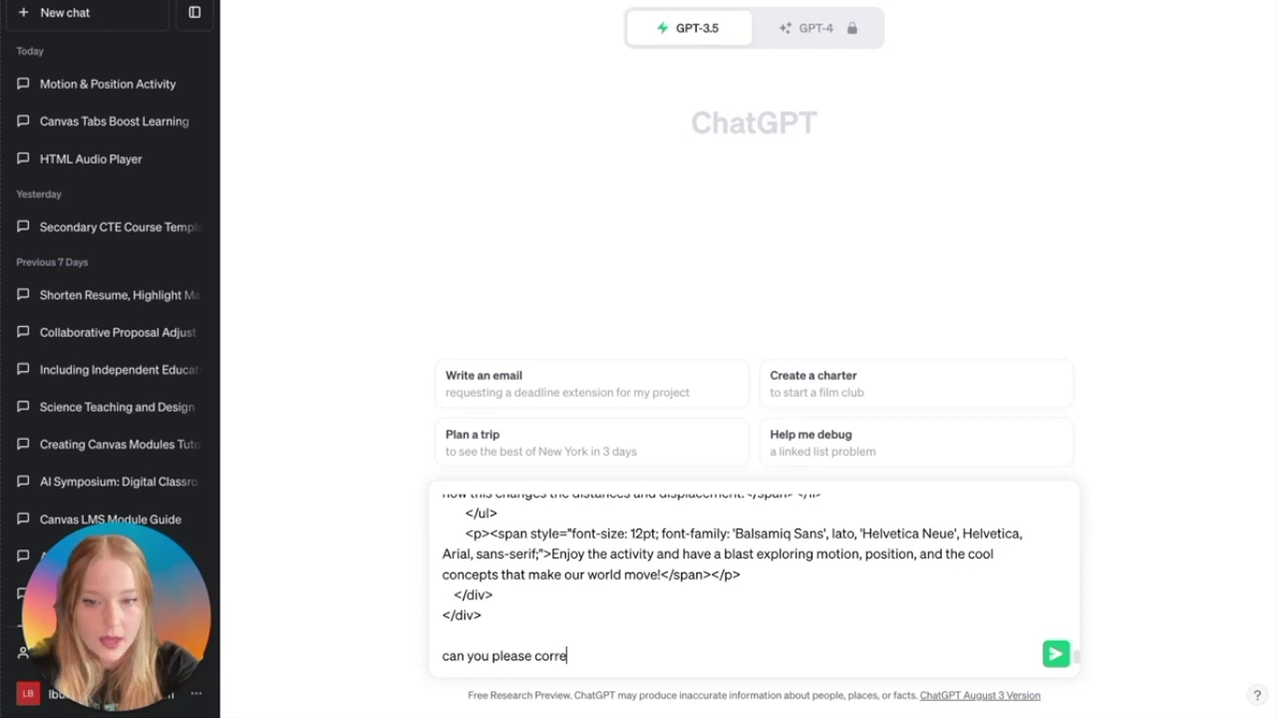
{"action": "type", "text": "ct my code"}
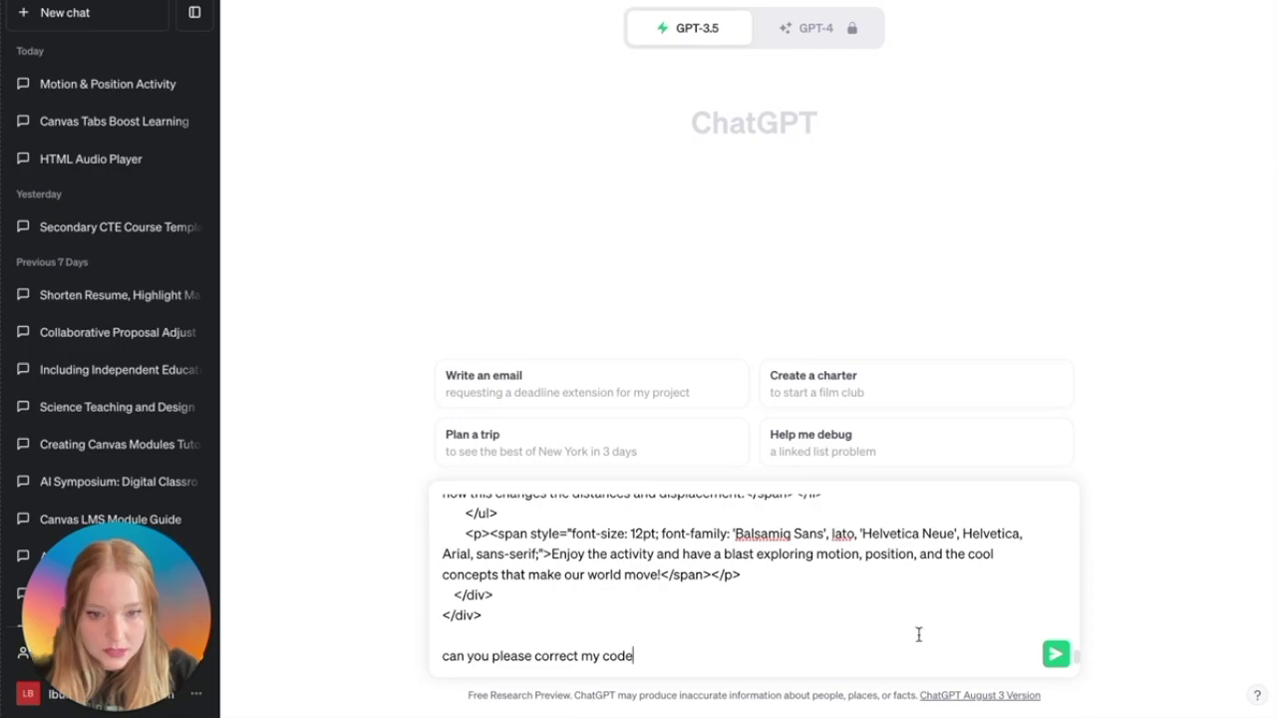
{"action": "left_click", "coordinate": [1054, 653]}
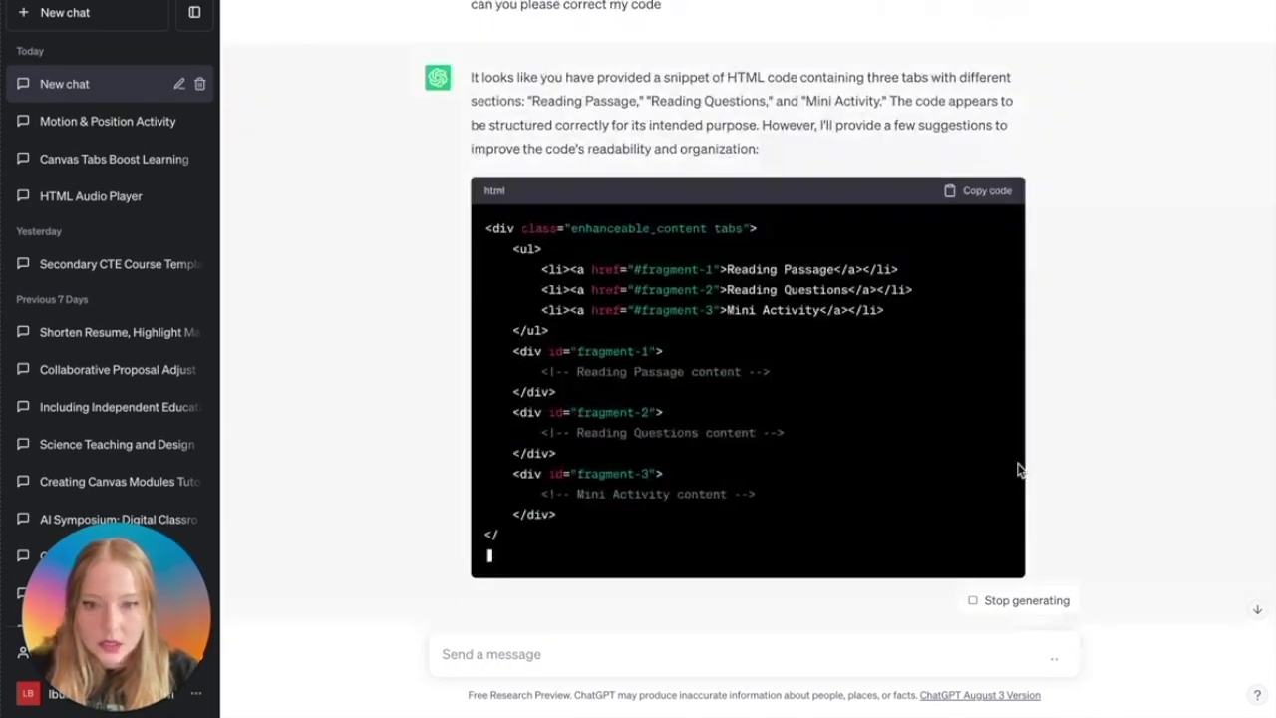
Read ChatGPT's suggested tab code and its list of changes, and compare them with the originally pasted code
{"action": "scroll", "coordinate": [618, 82], "scroll_direction": "up", "scroll_amount": 1}
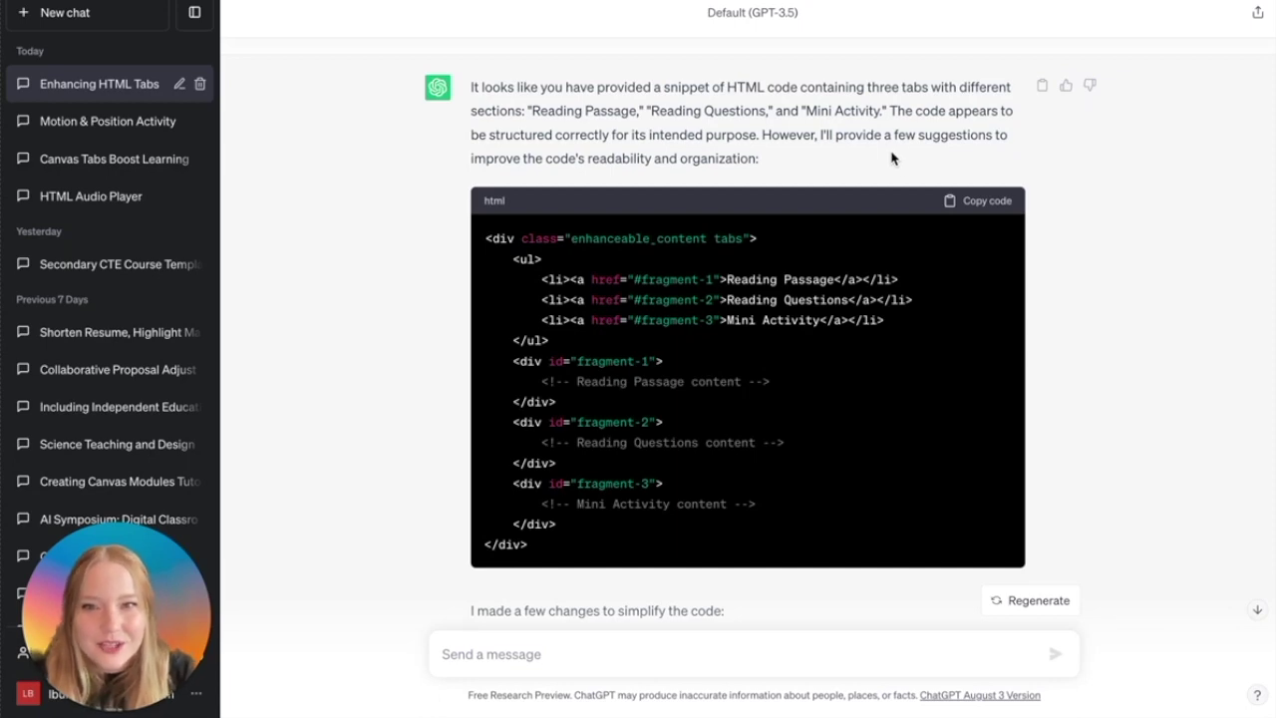
{"action": "scroll", "coordinate": [849, 176], "scroll_direction": "down", "scroll_amount": 3}
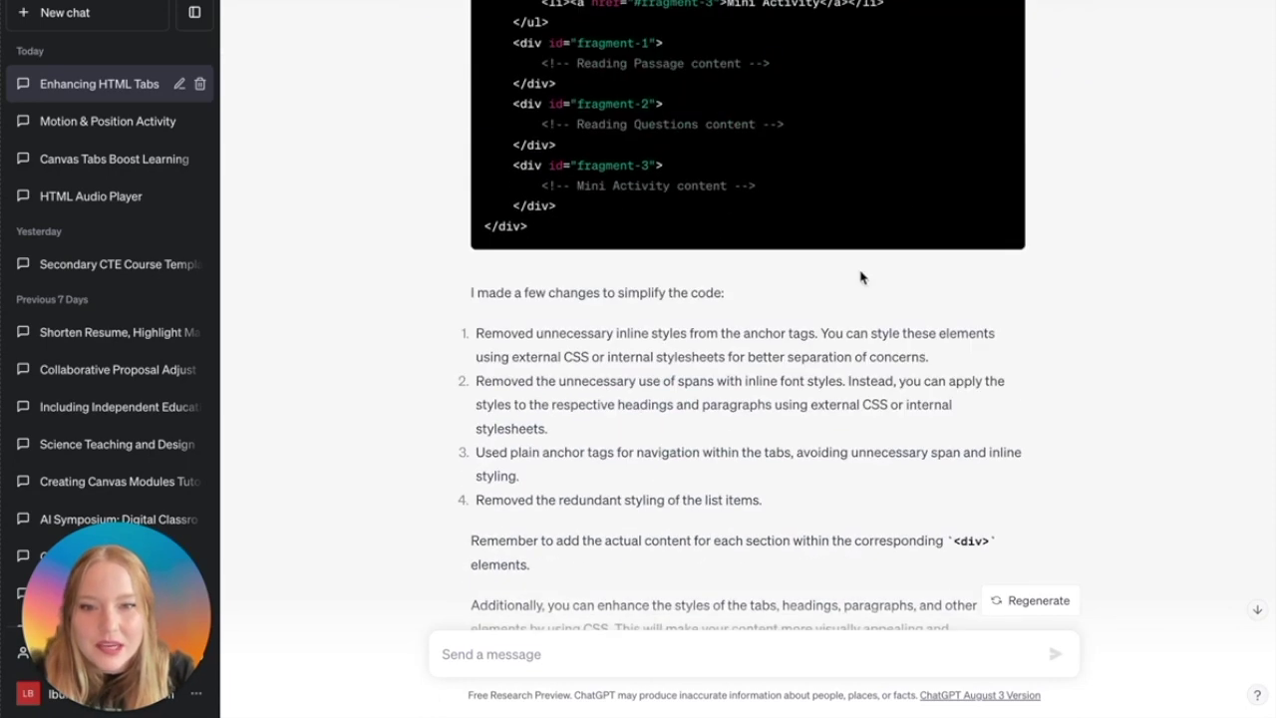
{"action": "scroll", "coordinate": [862, 277], "scroll_direction": "down", "scroll_amount": 2}
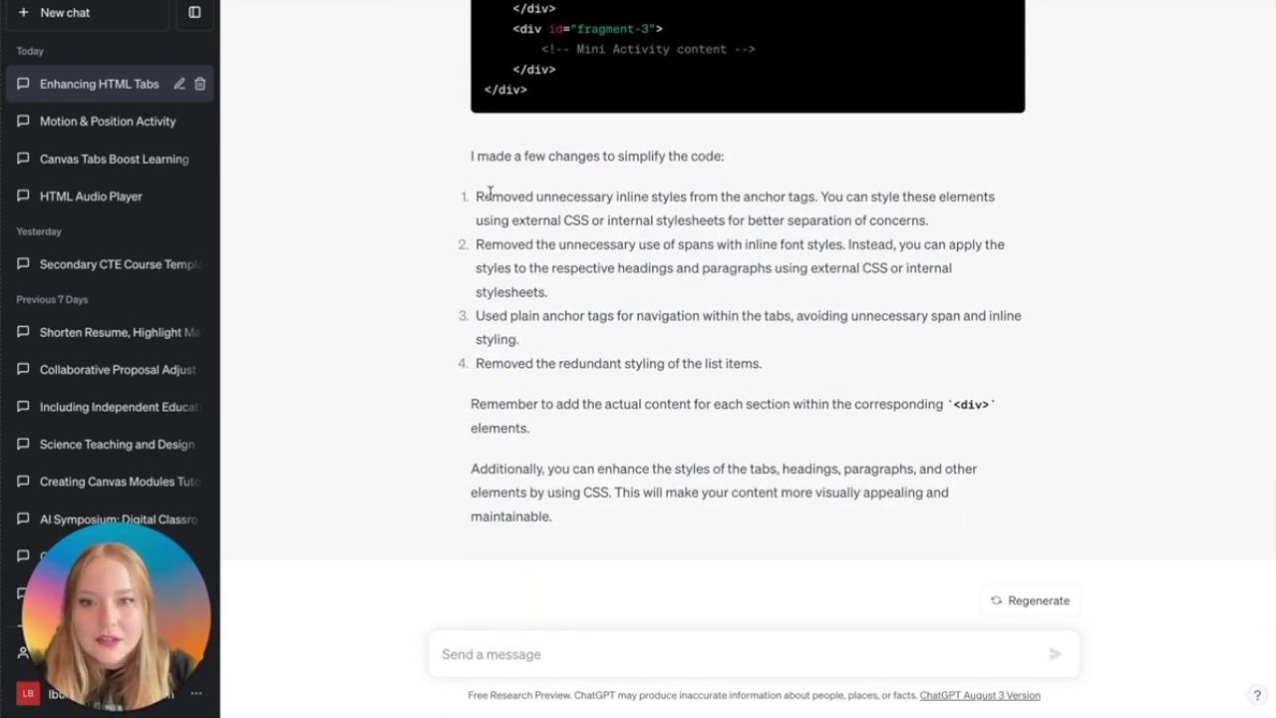
{"action": "scroll", "coordinate": [649, 446], "scroll_direction": "up", "scroll_amount": 5}
{"action": "scroll", "coordinate": [648, 447], "scroll_direction": "up", "scroll_amount": 2}
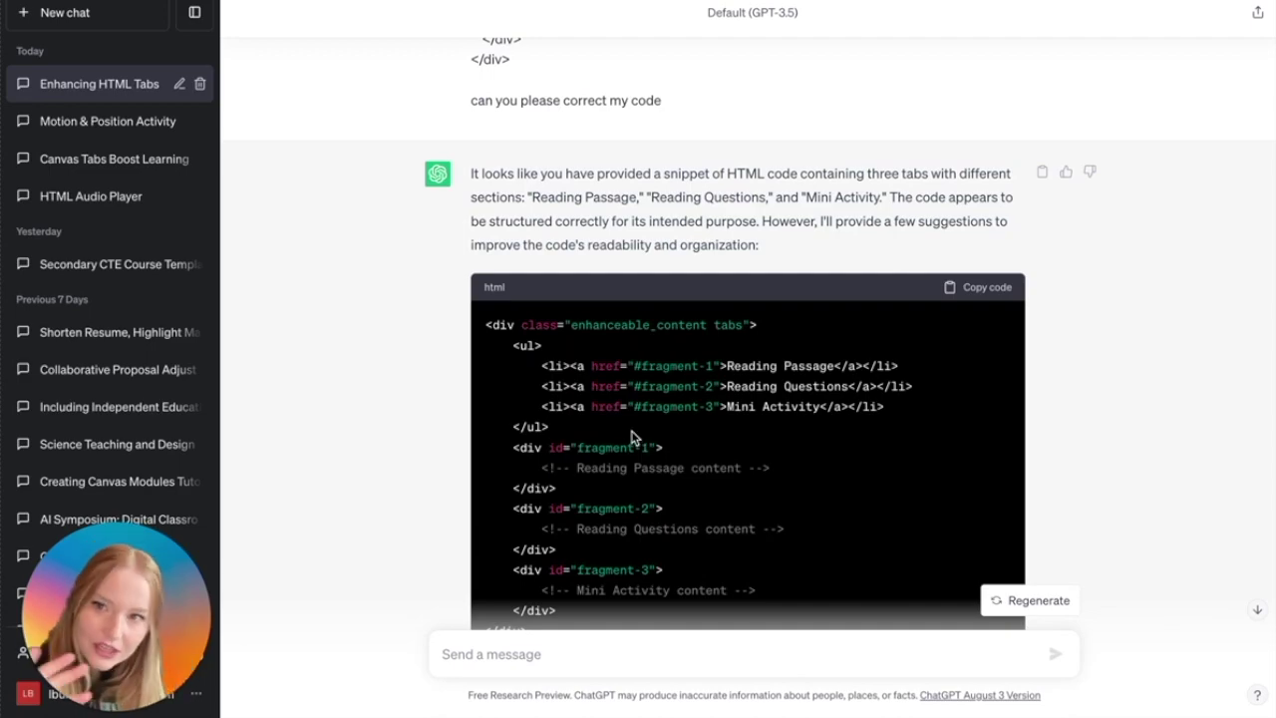
{"action": "scroll", "coordinate": [725, 186], "scroll_direction": "up", "scroll_amount": 10}
{"action": "scroll", "coordinate": [725, 187], "scroll_direction": "up", "scroll_amount": 10}
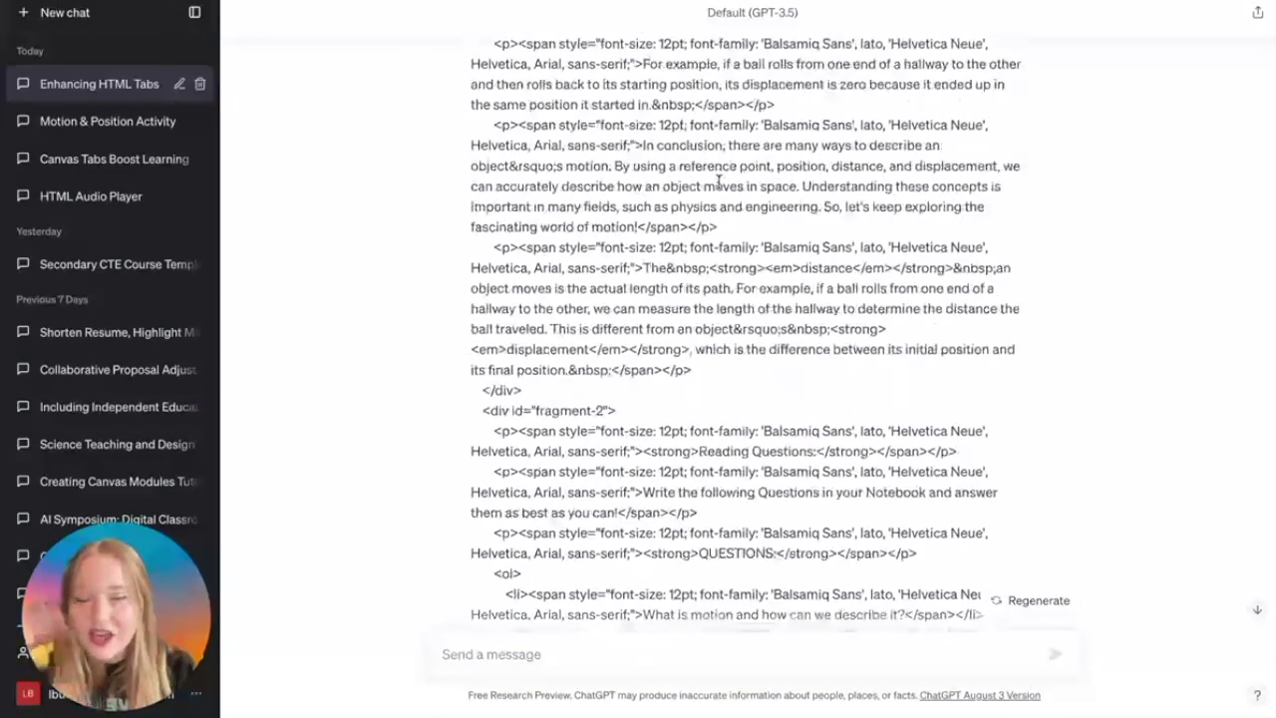